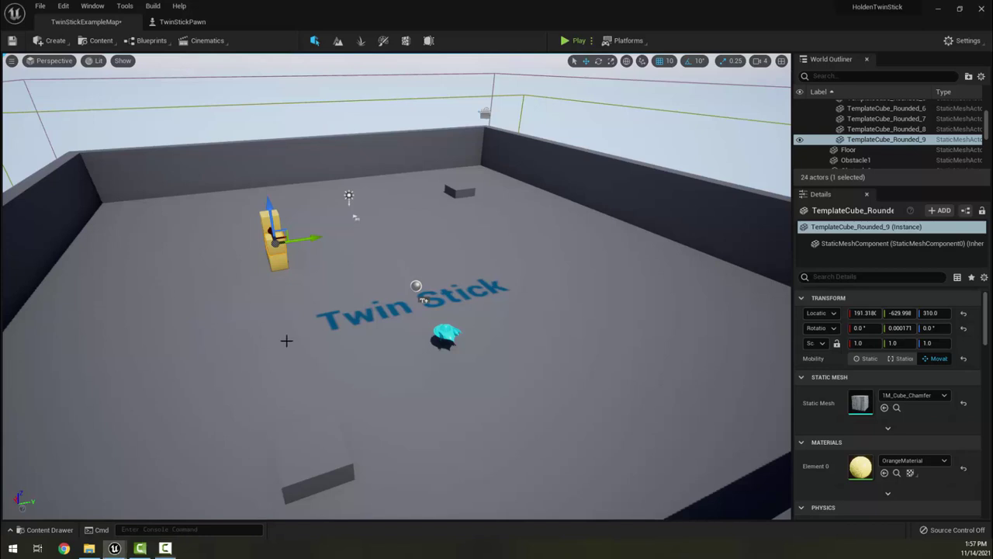
Orbit the view into the arena and open Content > TwinStickBP > Blueprints in the Content Drawer.
{"action": "right_click_drag", "start_coordinate": [286, 340], "coordinate": [266, 349]}
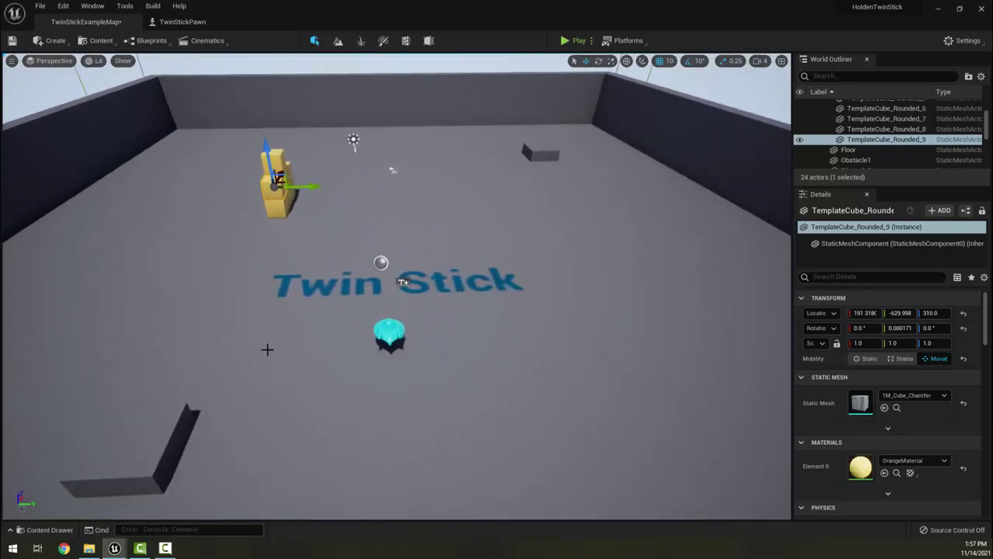
{"action": "left_click", "coordinate": [48, 529]}
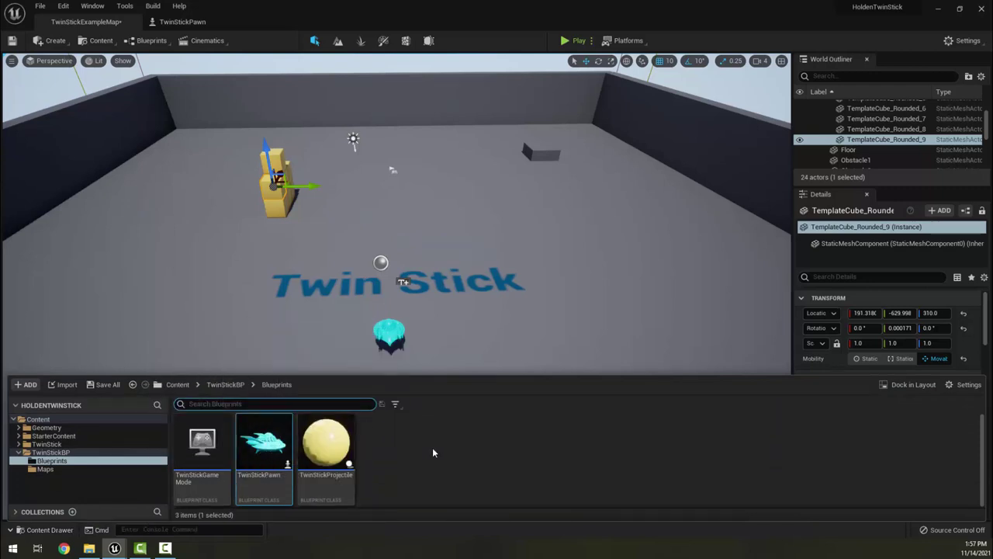
{"action": "mouse_move", "coordinate": [261, 452]}
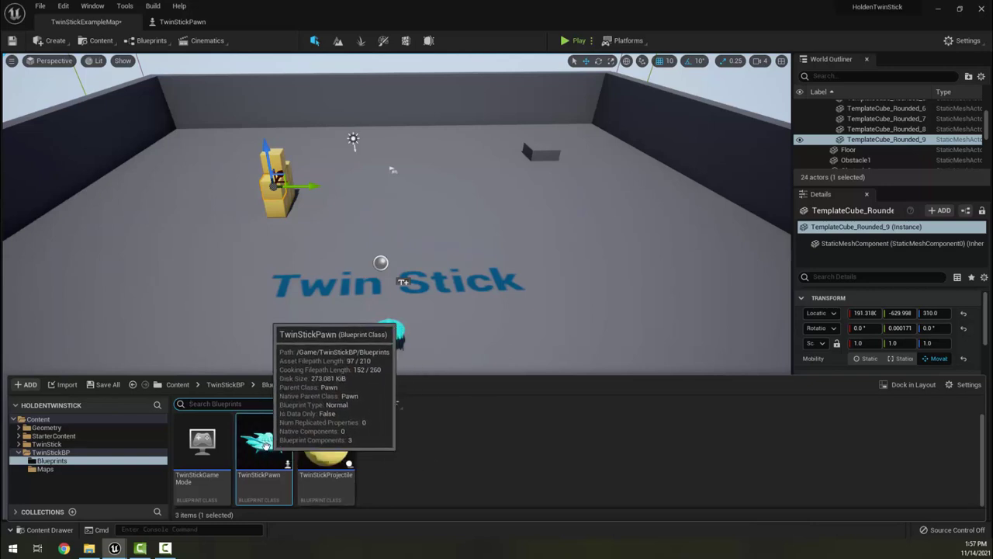
Open the TwinStickPawn Blueprint and survey its Event Graph collision and retry-move nodes.
{"action": "double_click", "coordinate": [266, 445]}
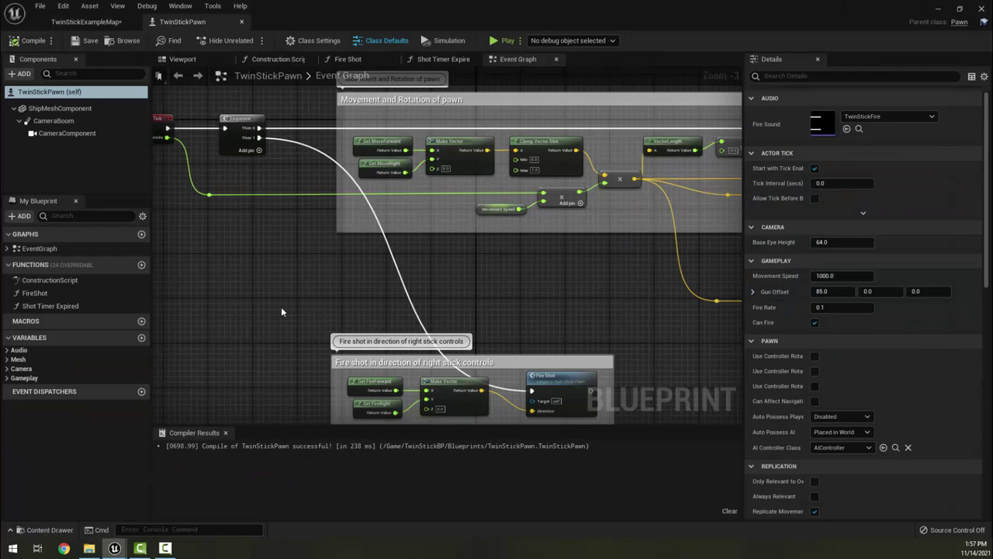
{"action": "mouse_move", "coordinate": [282, 312]}
{"action": "right_mouse_down"}
{"action": "mouse_move", "coordinate": [451, 368]}
{"action": "mouse_move", "coordinate": [273, 318]}
{"action": "right_mouse_up"}
{"action": "scroll", "coordinate": [273, 318], "scroll_direction": "down", "scroll_amount": 1}
{"action": "right_click_drag", "start_coordinate": [523, 318], "coordinate": [340, 311]}
{"action": "right_click_drag", "start_coordinate": [476, 185], "coordinate": [199, 186]}
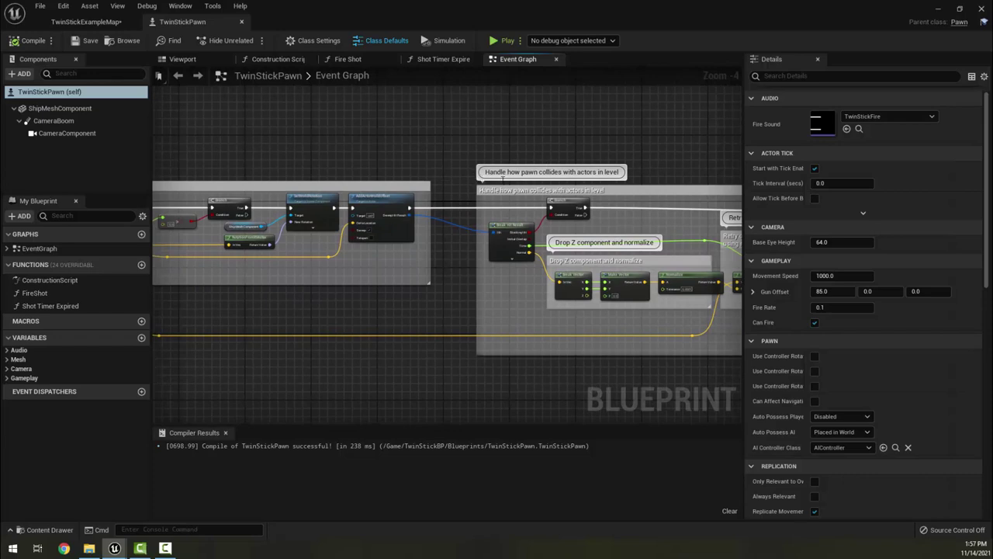
{"action": "right_click_drag", "start_coordinate": [644, 163], "coordinate": [417, 163]}
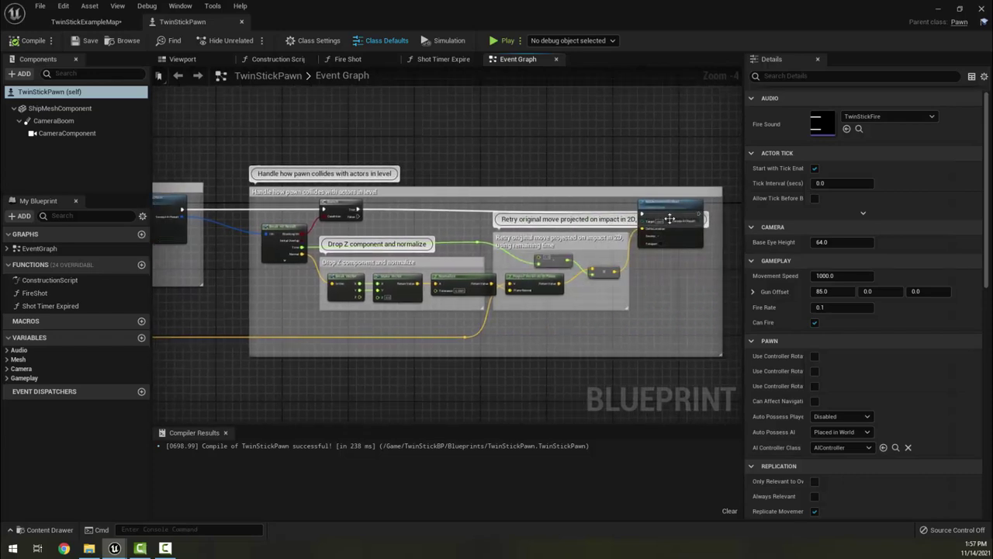
Frame the fire shot nodes and select the FireShot function to show its Direction input.
{"action": "right_click_drag", "start_coordinate": [199, 364], "coordinate": [393, 370]}
{"action": "right_click_drag", "start_coordinate": [367, 114], "coordinate": [716, 231]}
{"action": "right_click_drag", "start_coordinate": [512, 239], "coordinate": [623, 264]}
{"action": "scroll", "coordinate": [443, 236], "scroll_direction": "up", "scroll_amount": 2}
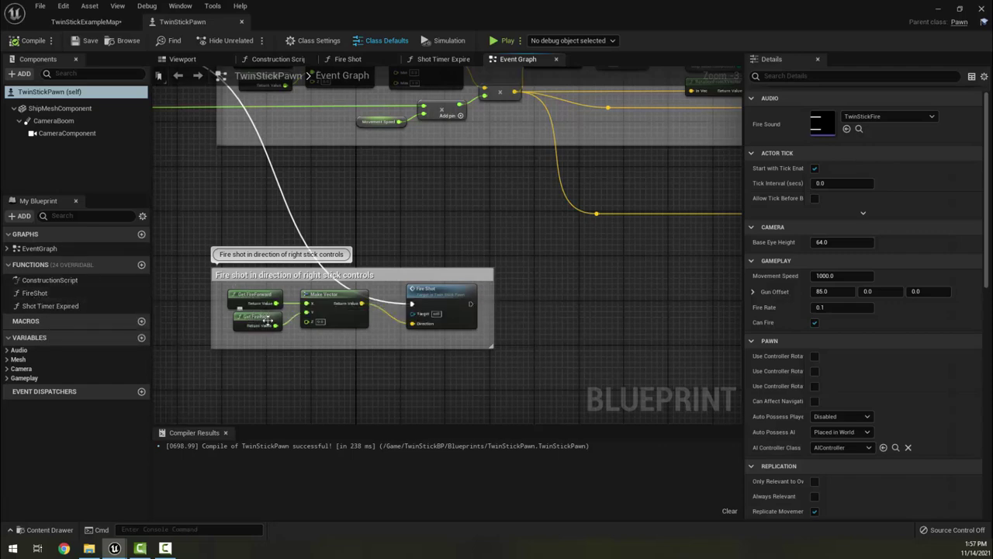
{"action": "scroll", "coordinate": [266, 318], "scroll_direction": "up", "scroll_amount": 3}
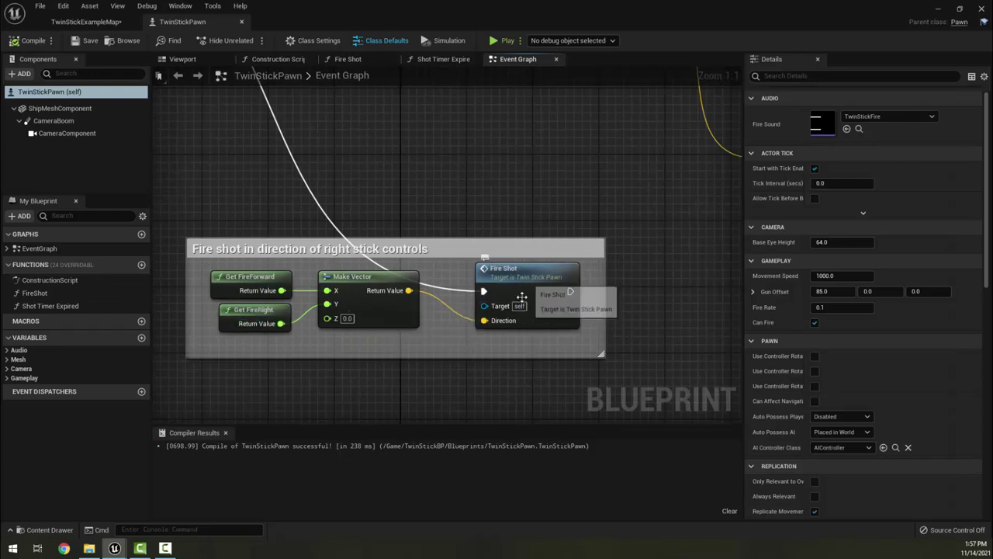
{"action": "left_click", "coordinate": [58, 293]}
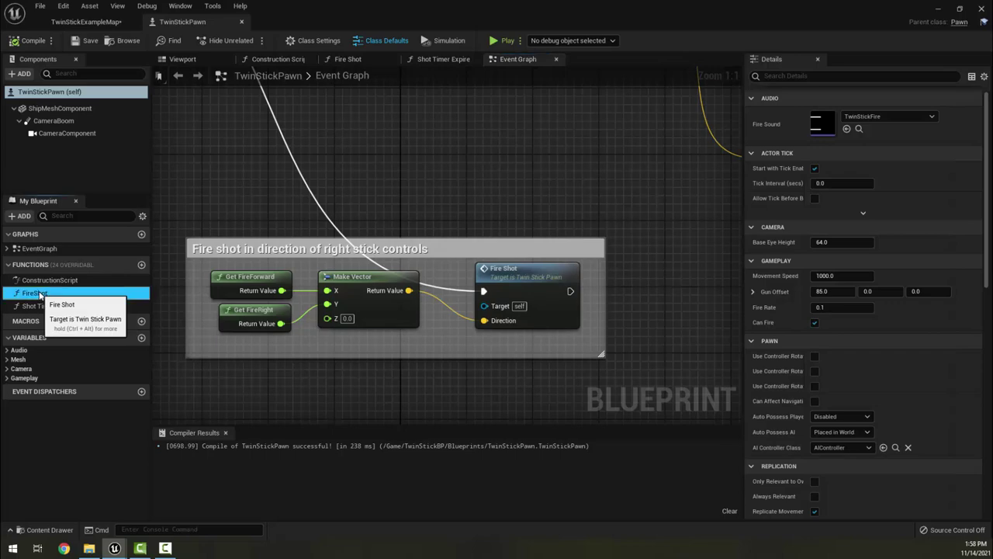
Open the FireShot graph and pan across SpawnActor, fire sound and CanFire reset sections.
{"action": "double_click", "coordinate": [44, 294]}
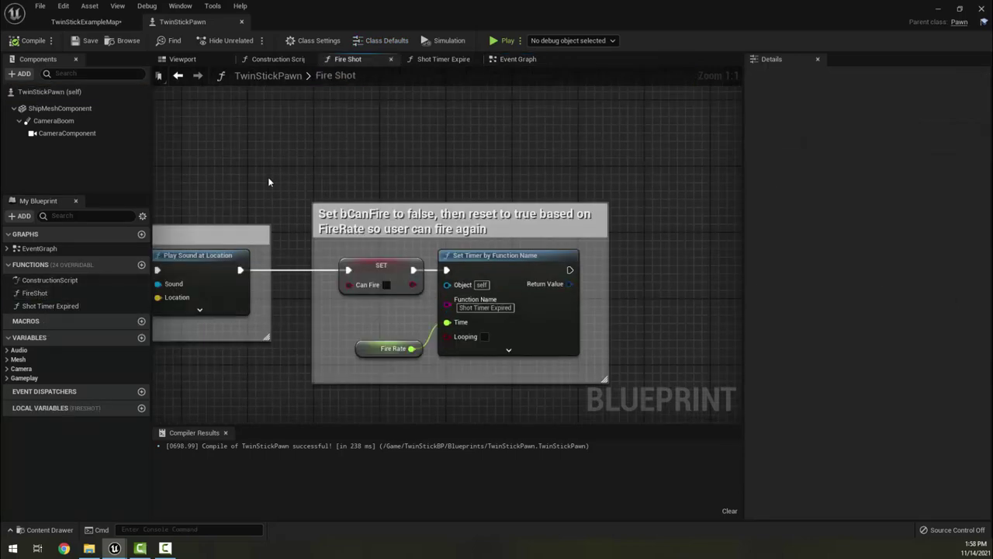
{"action": "scroll", "coordinate": [272, 182], "scroll_direction": "down", "scroll_amount": 7}
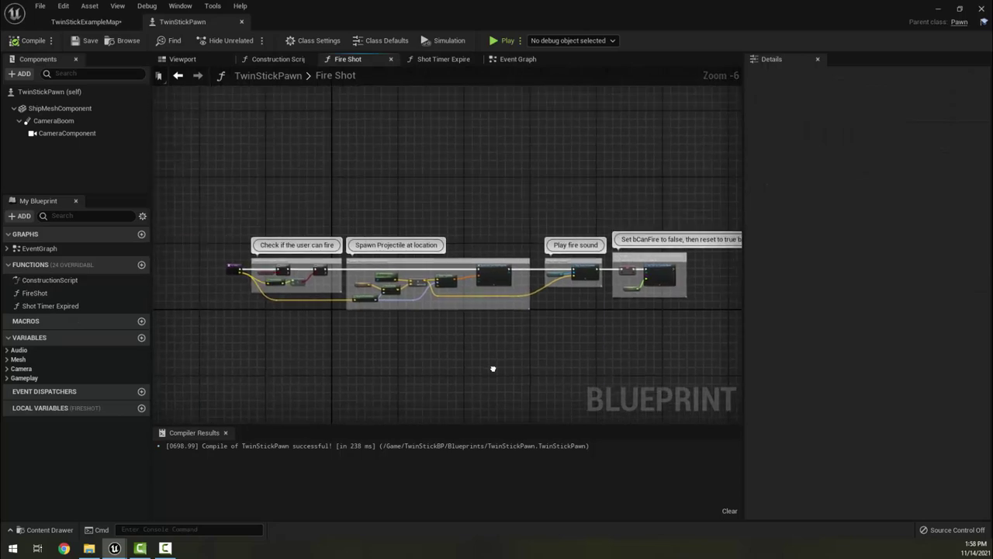
{"action": "scroll", "coordinate": [207, 301], "scroll_direction": "up", "scroll_amount": 4}
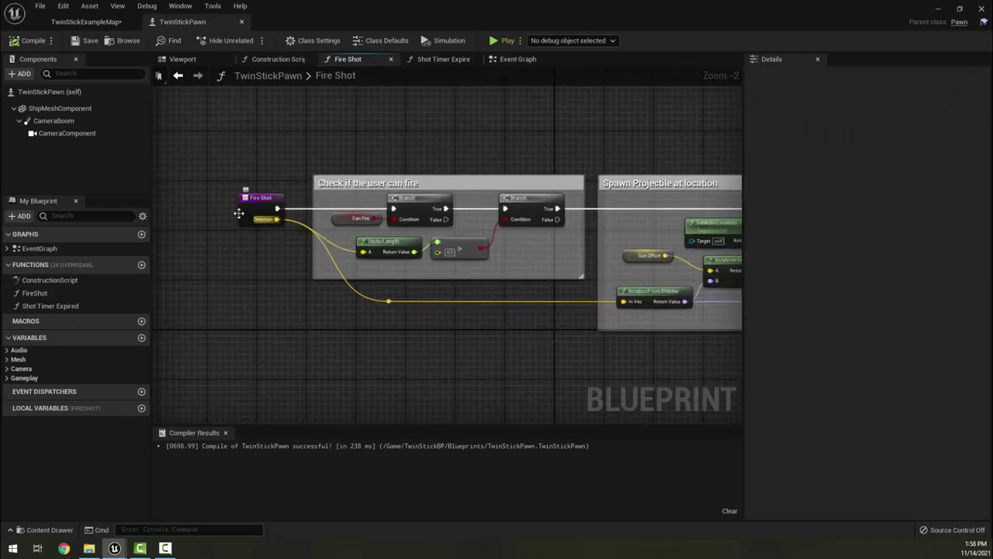
{"action": "right_click_drag", "start_coordinate": [368, 253], "coordinate": [229, 265]}
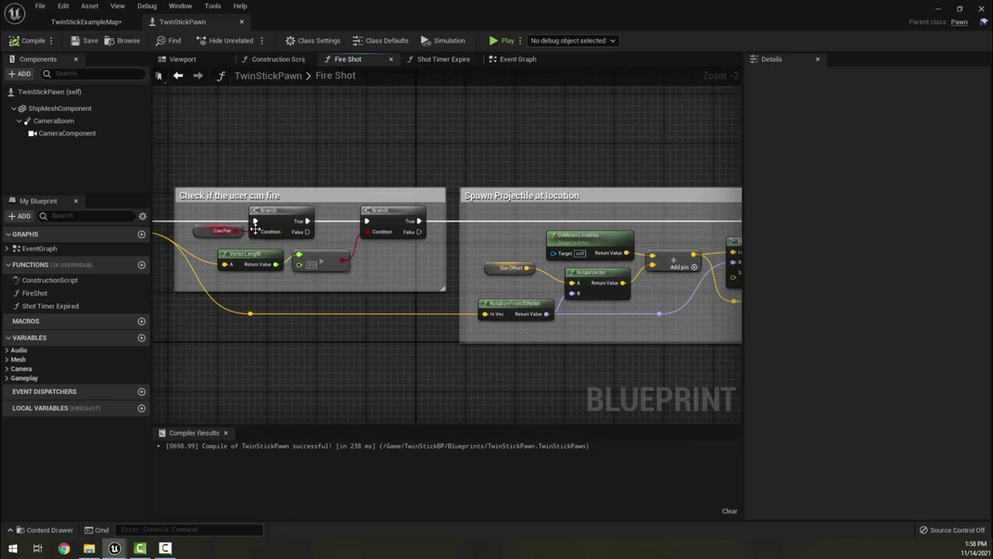
{"action": "right_click_drag", "start_coordinate": [460, 359], "coordinate": [183, 359]}
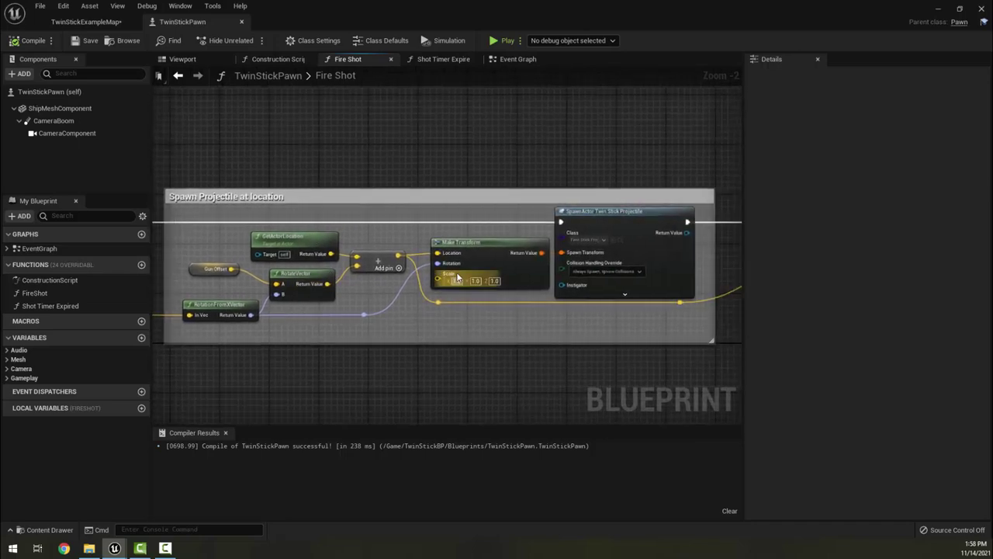
{"action": "right_click_drag", "start_coordinate": [583, 227], "coordinate": [361, 223]}
{"action": "scroll", "coordinate": [360, 224], "scroll_direction": "up", "scroll_amount": 2}
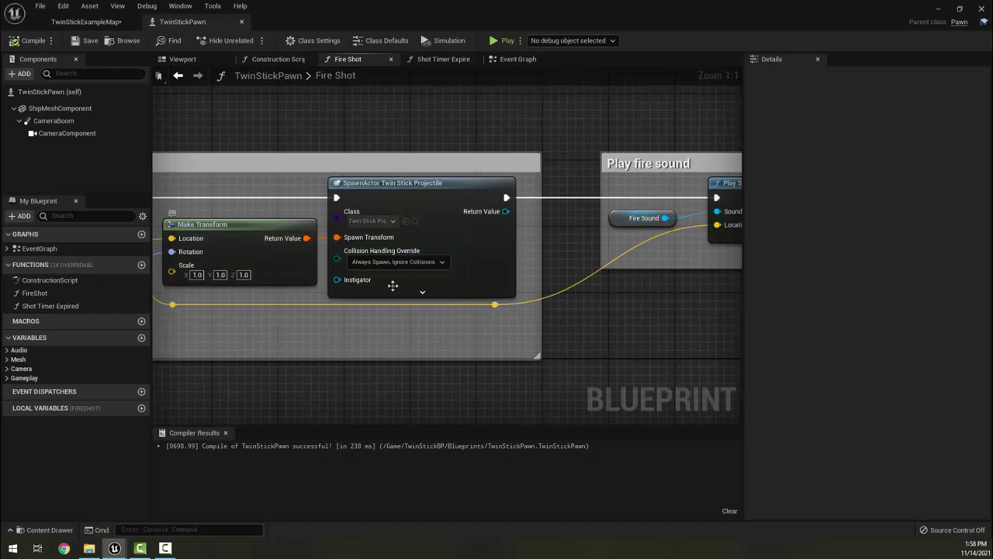
{"action": "right_click_drag", "start_coordinate": [518, 287], "coordinate": [320, 307]}
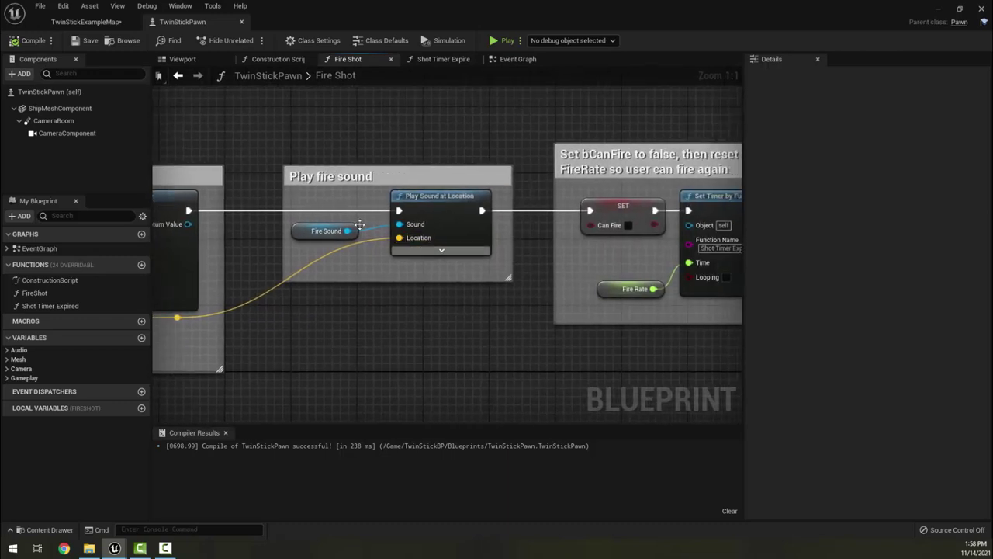
{"action": "right_click_drag", "start_coordinate": [360, 225], "coordinate": [324, 257]}
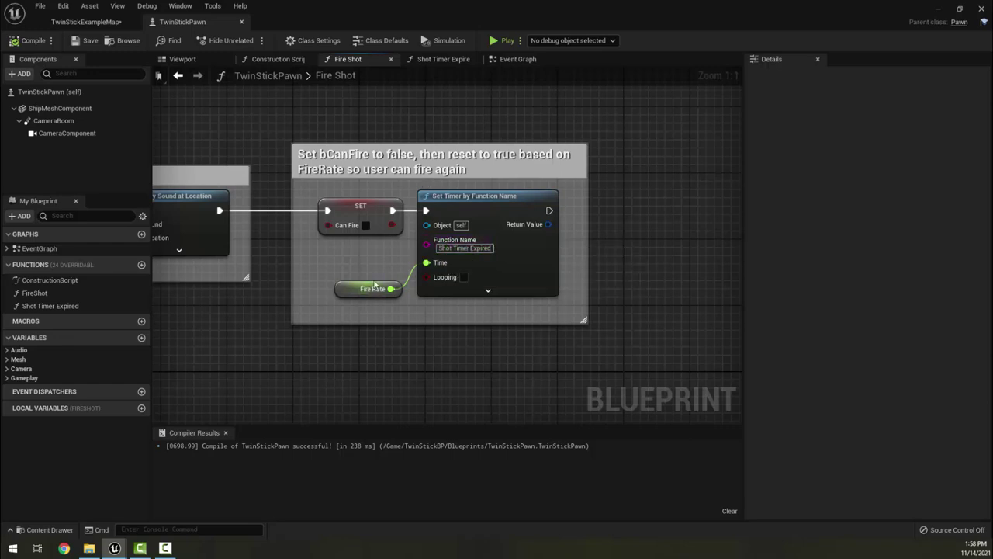
Expand the Audio, Mesh, Camera and Gameplay variable categories.
{"action": "left_click", "coordinate": [7, 350]}
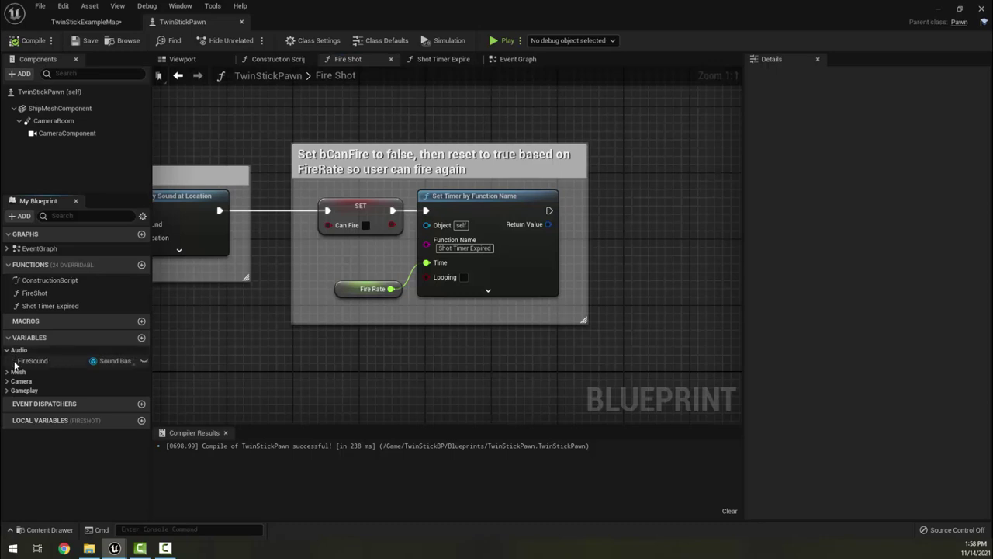
{"action": "left_click", "coordinate": [7, 372]}
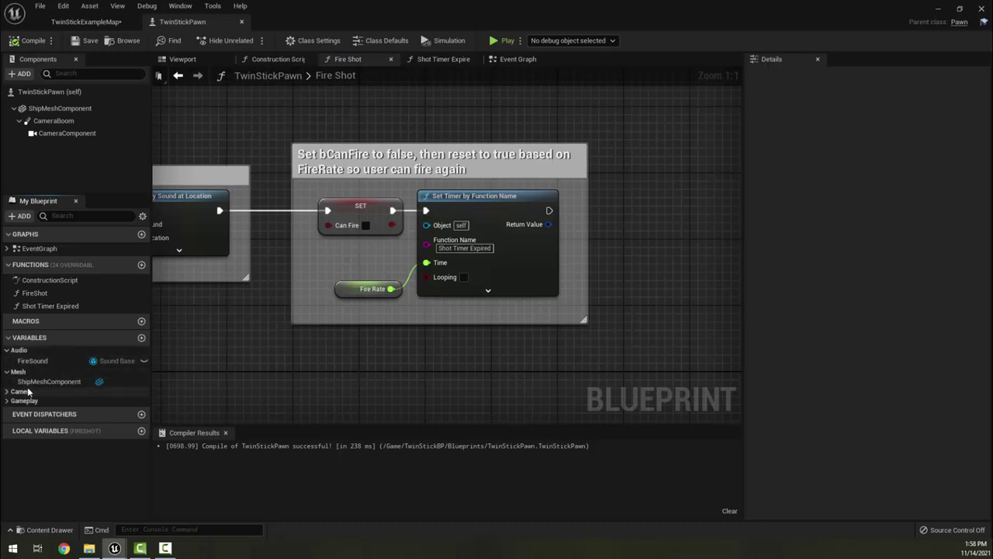
{"action": "left_click", "coordinate": [7, 392]}
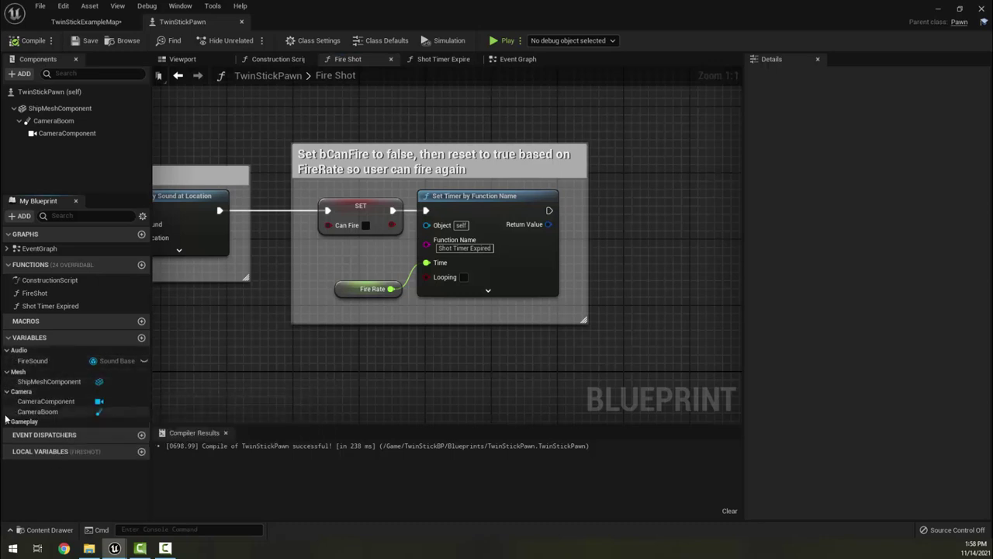
{"action": "left_click", "coordinate": [8, 421]}
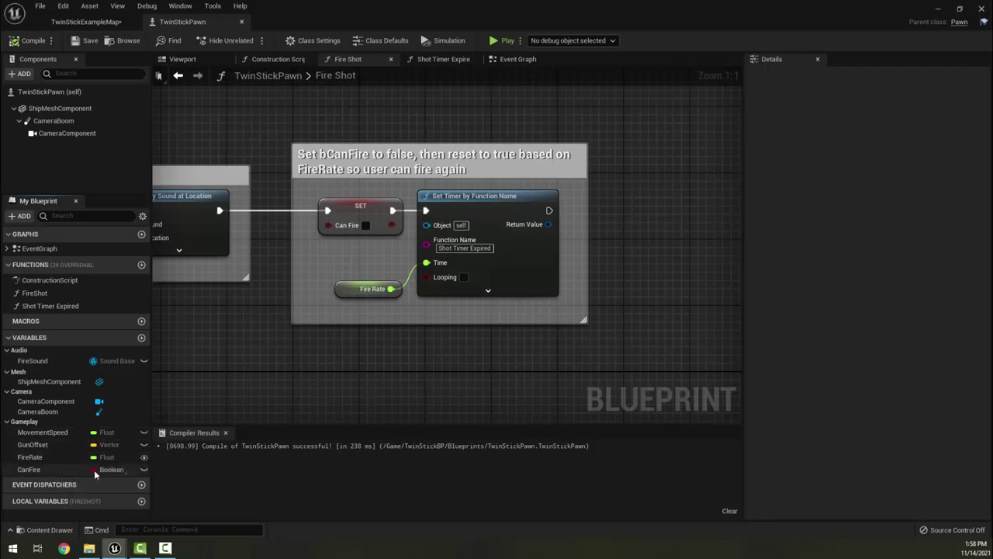
Pan the Fire Shot graph across Play Sound at Location and the CanFire sections.
{"action": "right_click_drag", "start_coordinate": [324, 381], "coordinate": [424, 388]}
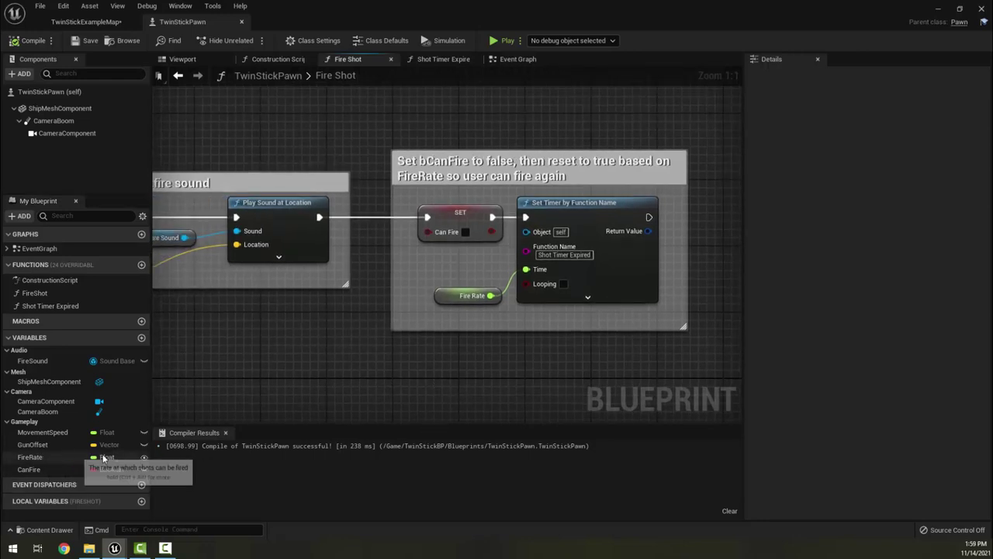
{"action": "right_click_drag", "start_coordinate": [242, 369], "coordinate": [466, 383]}
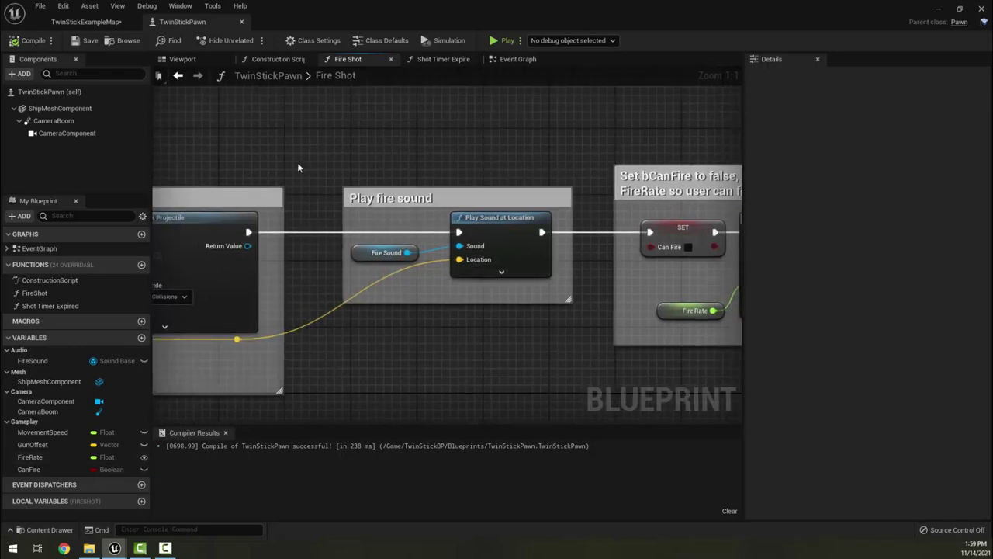
{"action": "right_click_drag", "start_coordinate": [297, 167], "coordinate": [328, 177]}
{"action": "scroll", "coordinate": [619, 163], "scroll_direction": "down", "scroll_amount": 3}
{"action": "right_click_drag", "start_coordinate": [318, 71], "coordinate": [317, 182]}
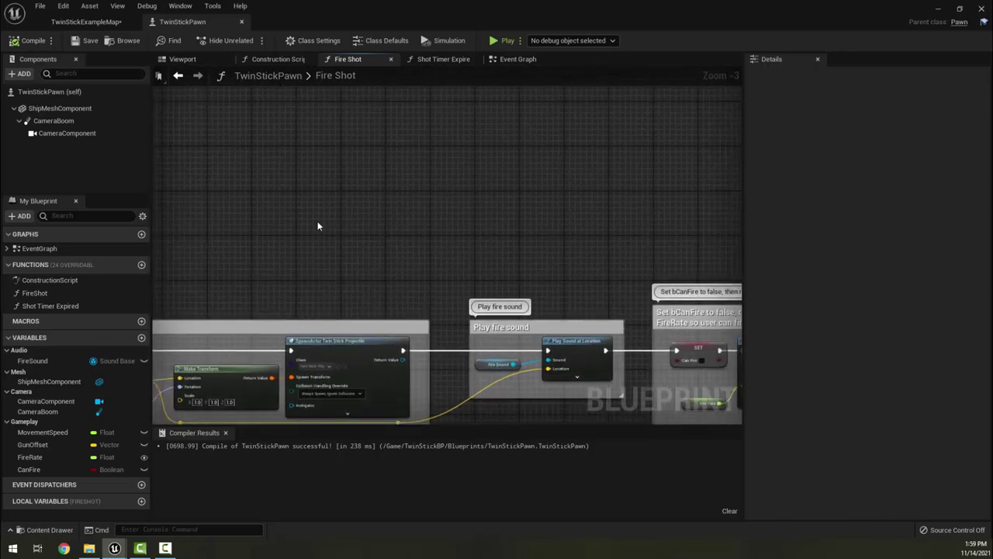
{"action": "right_click_drag", "start_coordinate": [387, 353], "coordinate": [204, 251]}
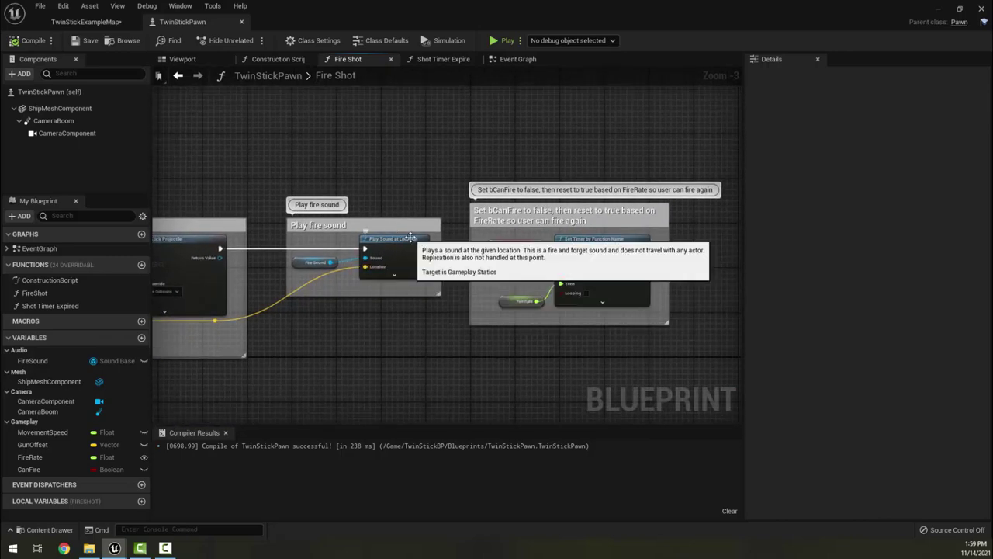
{"action": "right_click_drag", "start_coordinate": [396, 336], "coordinate": [432, 358]}
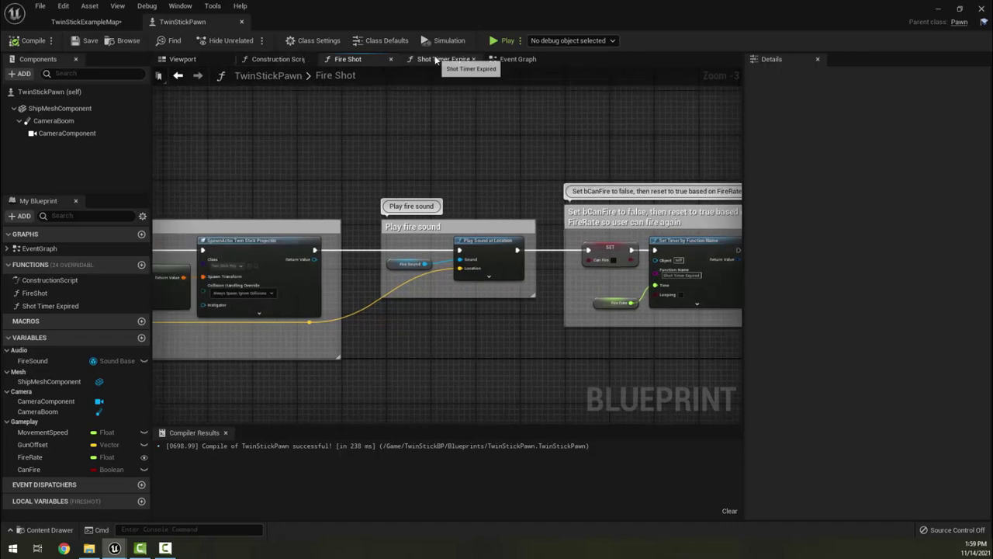
Return to the Event Graph and center the fire shot comment.
{"action": "left_click", "coordinate": [517, 60]}
{"action": "right_click_drag", "start_coordinate": [253, 179], "coordinate": [360, 189]}
{"action": "scroll", "coordinate": [360, 188], "scroll_direction": "down", "scroll_amount": 6}
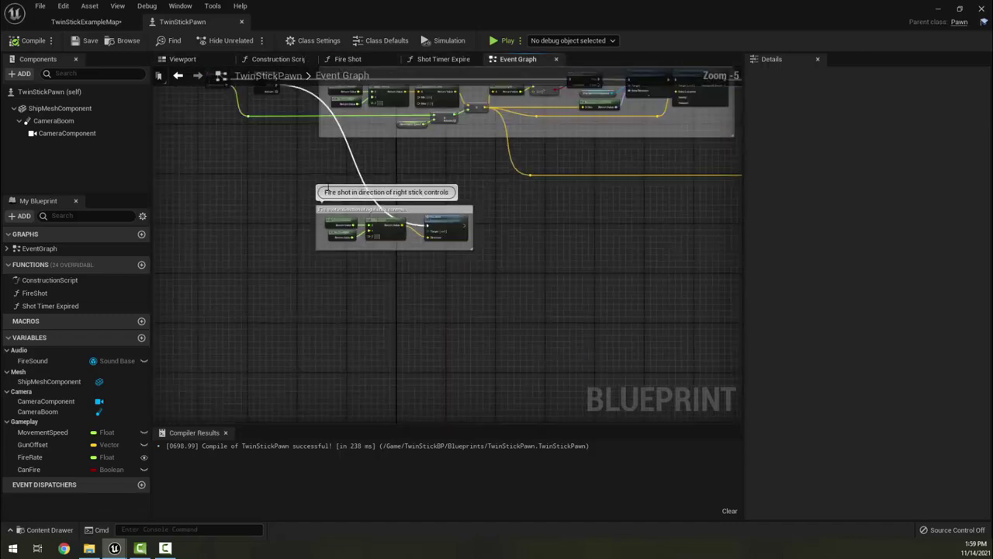
{"action": "mouse_move", "coordinate": [487, 275]}
{"action": "right_mouse_down"}
{"action": "mouse_move", "coordinate": [332, 337]}
{"action": "mouse_move", "coordinate": [499, 282]}
{"action": "right_mouse_up"}
{"action": "scroll", "coordinate": [272, 217], "scroll_direction": "up", "scroll_amount": 2}
{"action": "right_click_drag", "start_coordinate": [427, 335], "coordinate": [376, 349]}
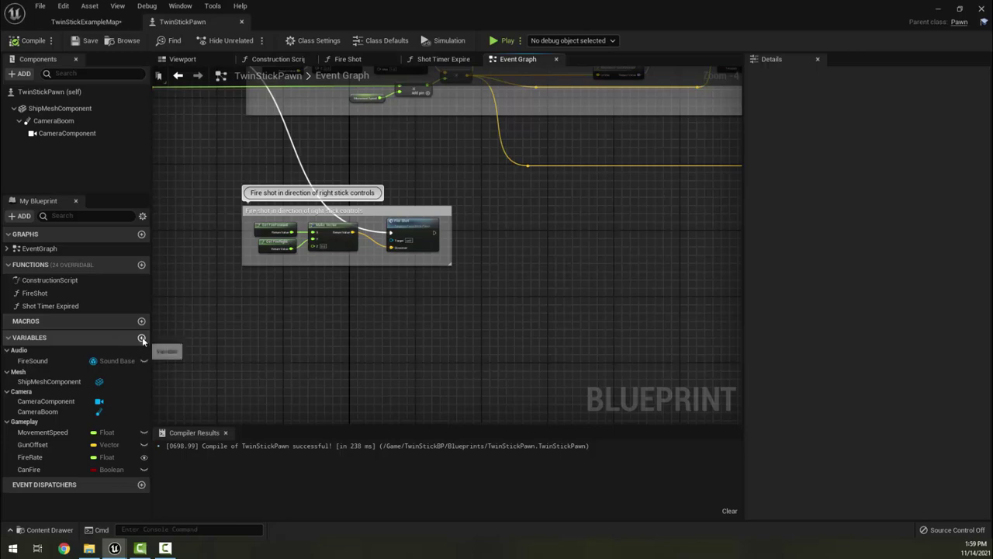
Create PlayerHealth as an Integer, compile, set its default to 100, and add a second variable.
{"action": "left_click", "coordinate": [142, 337]}
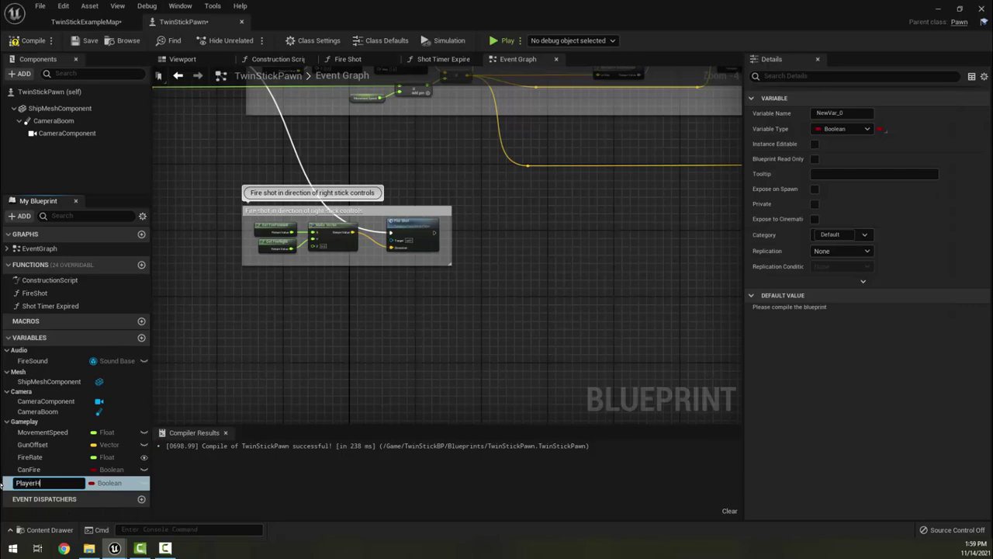
{"action": "key", "text": "Return"}
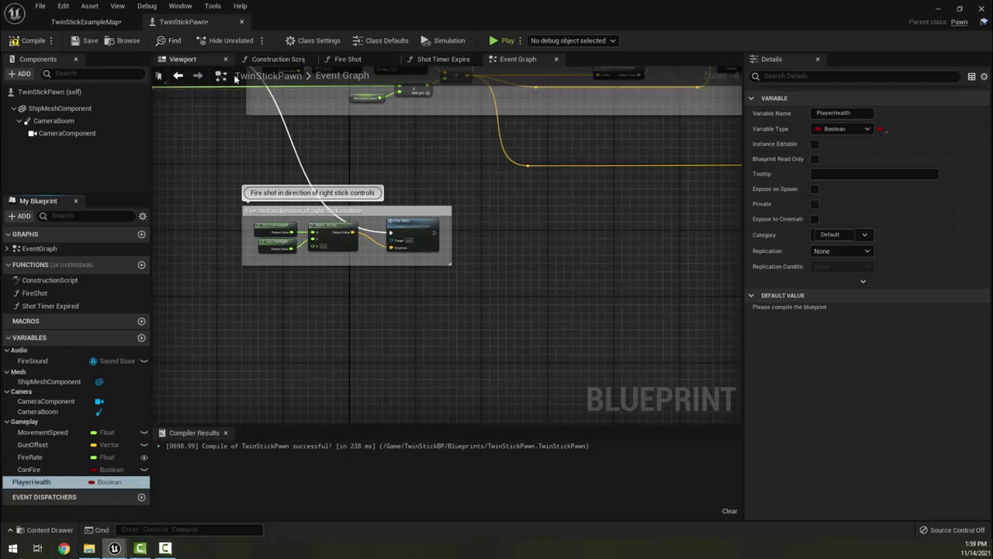
{"action": "left_click", "coordinate": [859, 130]}
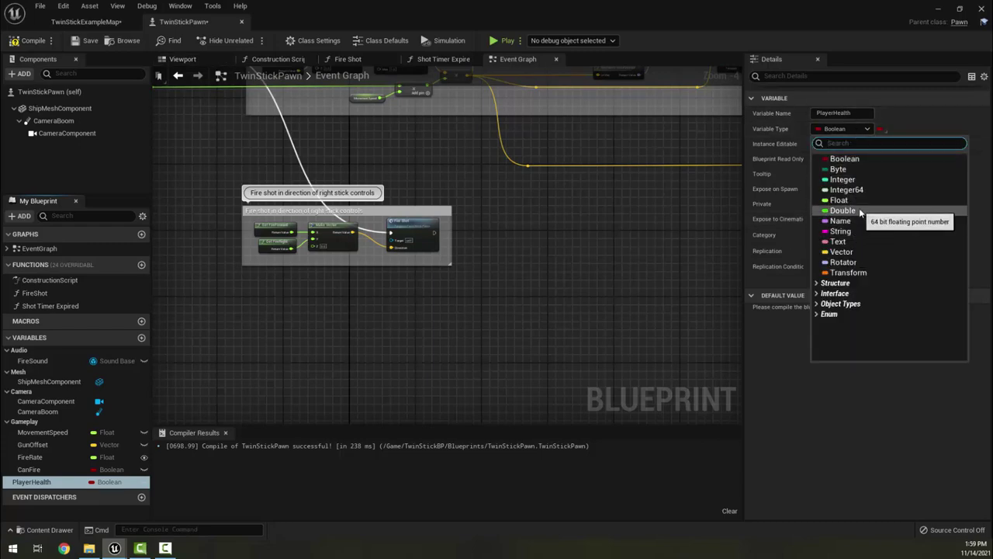
{"action": "left_click", "coordinate": [851, 180]}
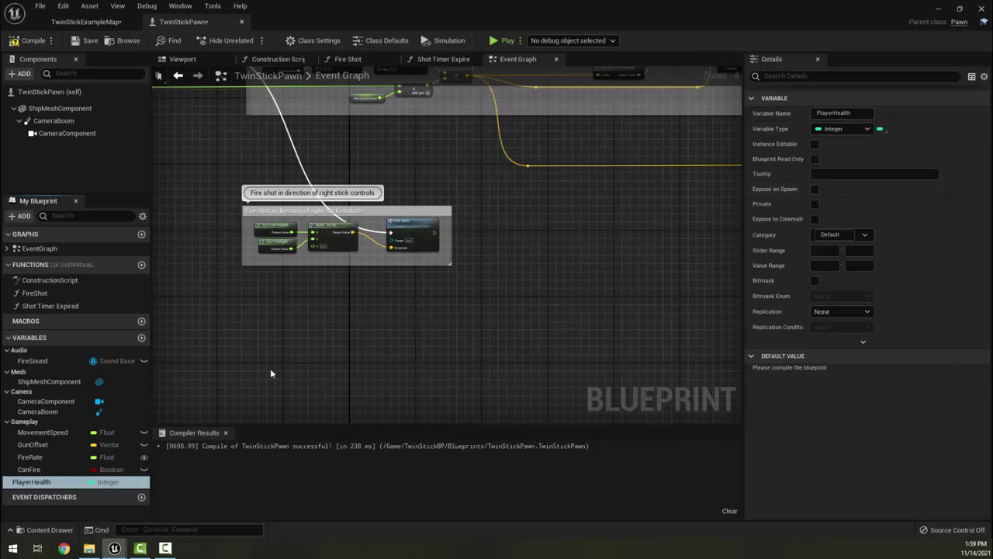
{"action": "left_click", "coordinate": [24, 40]}
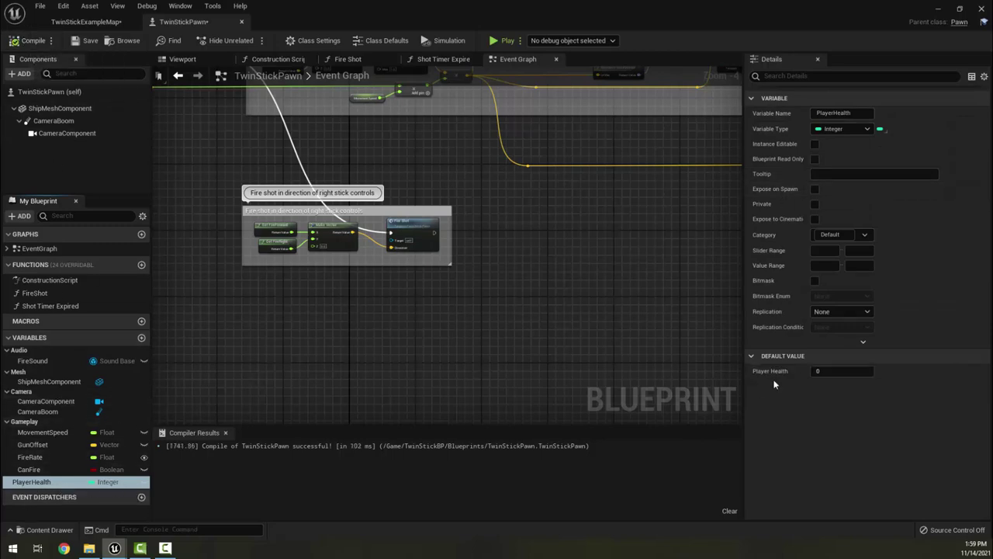
{"action": "left_click", "coordinate": [835, 370]}
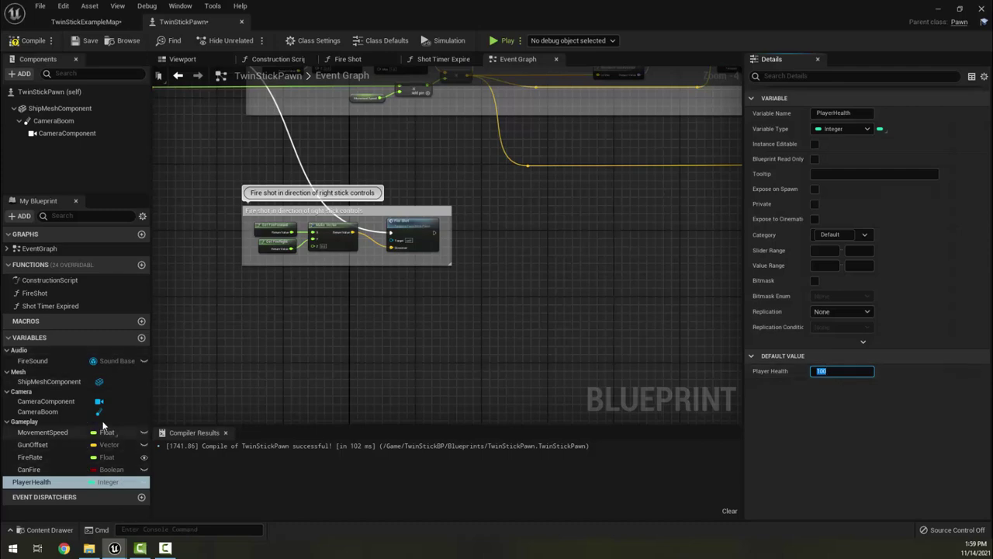
{"action": "left_click", "coordinate": [141, 337]}
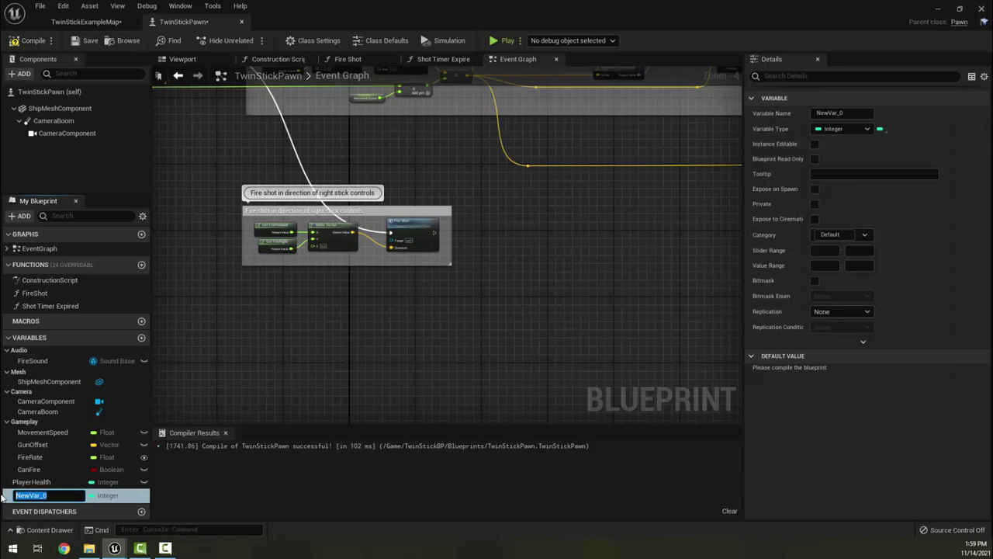
Rename NewVar_0 to PlayerScore, keep it Integer, and compile.
{"action": "type", "text": "PlayerScore"}
{"action": "key", "text": "Return"}
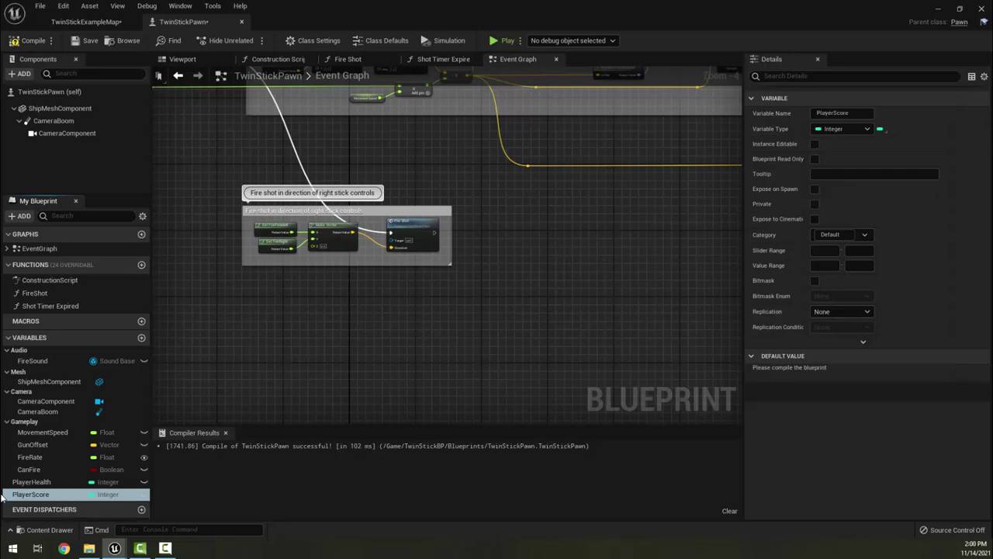
{"action": "left_click", "coordinate": [843, 129]}
{"action": "left_click", "coordinate": [843, 129]}
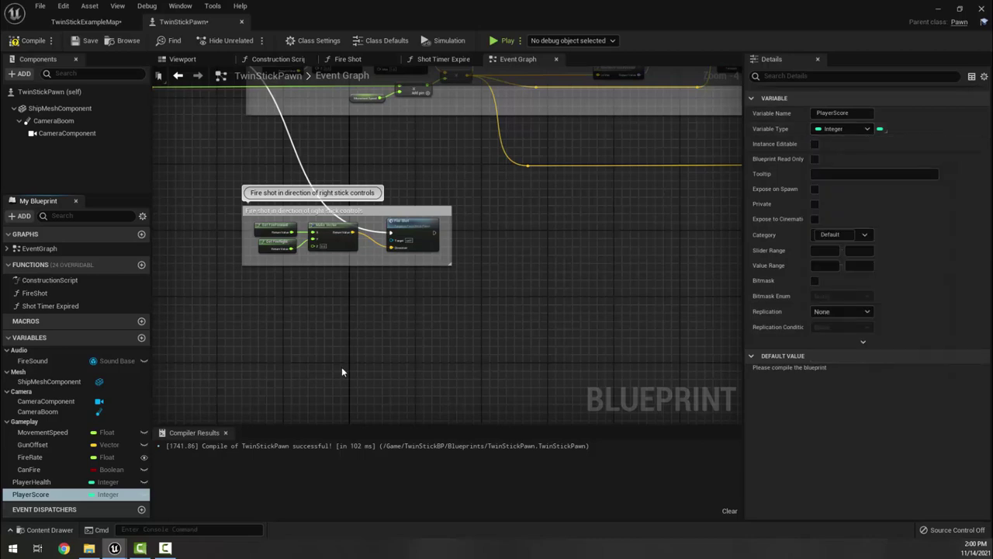
{"action": "right_click_drag", "start_coordinate": [341, 371], "coordinate": [335, 398]}
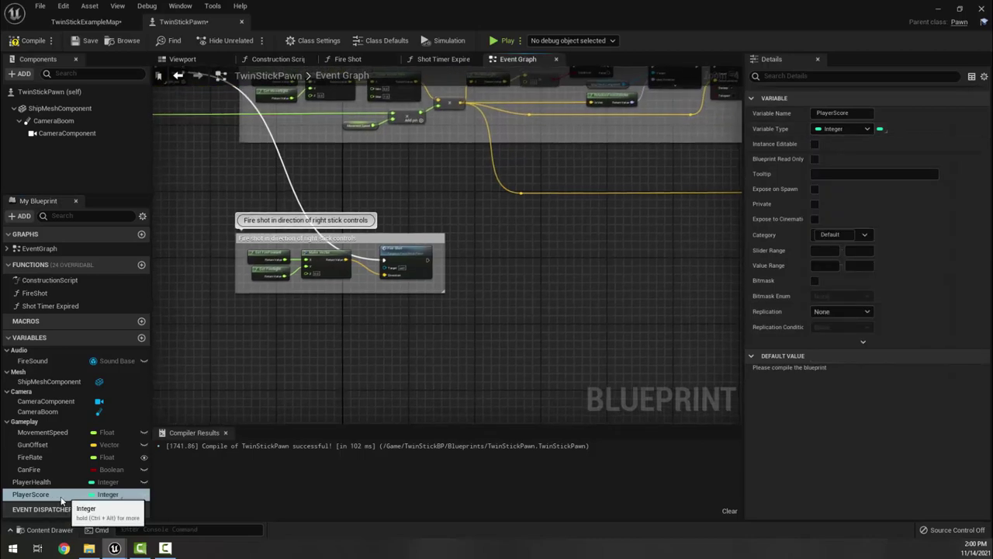
{"action": "right_click_drag", "start_coordinate": [403, 364], "coordinate": [416, 378]}
{"action": "left_click", "coordinate": [28, 41]}
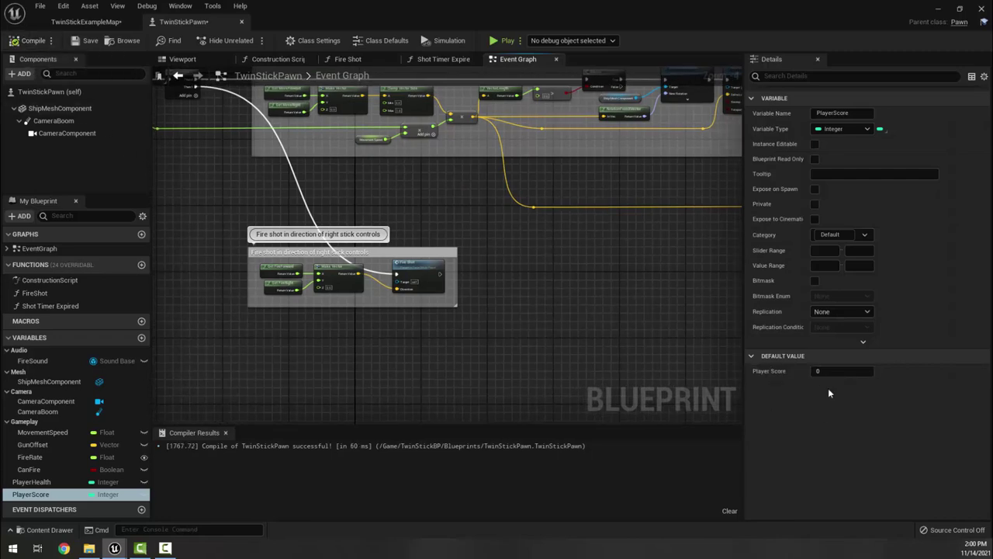
{"action": "right_click_drag", "start_coordinate": [361, 377], "coordinate": [355, 396]}
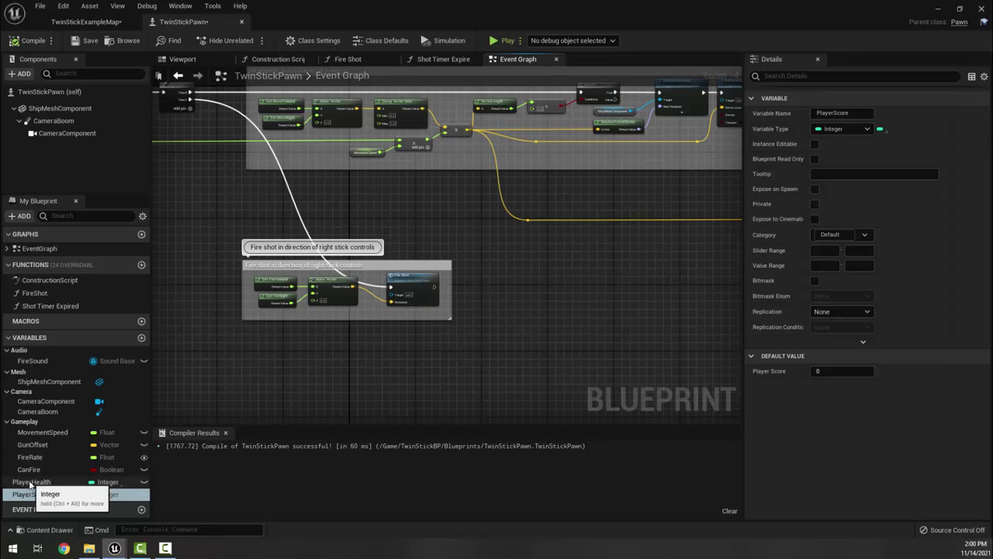
Move PlayerHealth and PlayerScore into the Gameplay category.
{"action": "left_click_drag", "start_coordinate": [31, 482], "coordinate": [51, 422]}
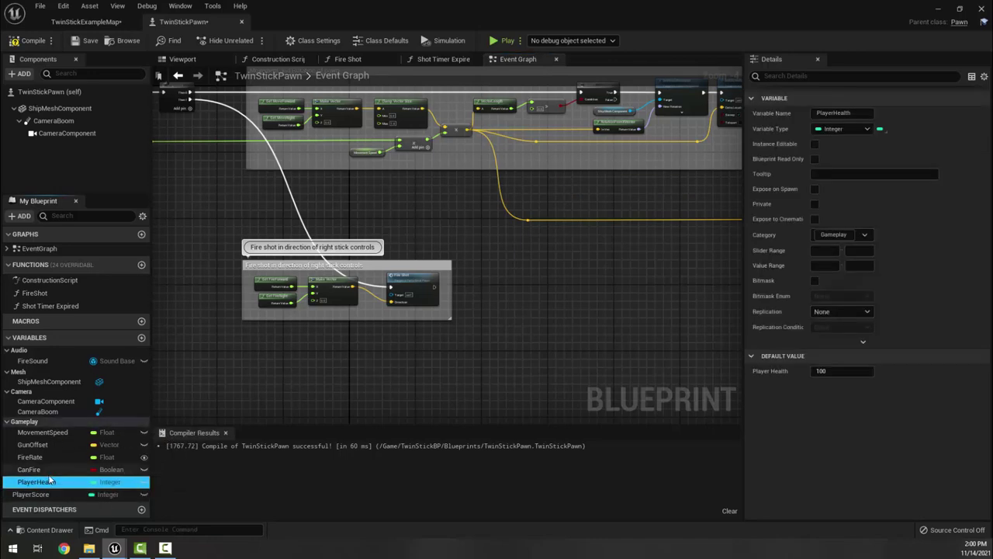
{"action": "left_click_drag", "start_coordinate": [42, 493], "coordinate": [60, 420]}
{"action": "left_click", "coordinate": [7, 422]}
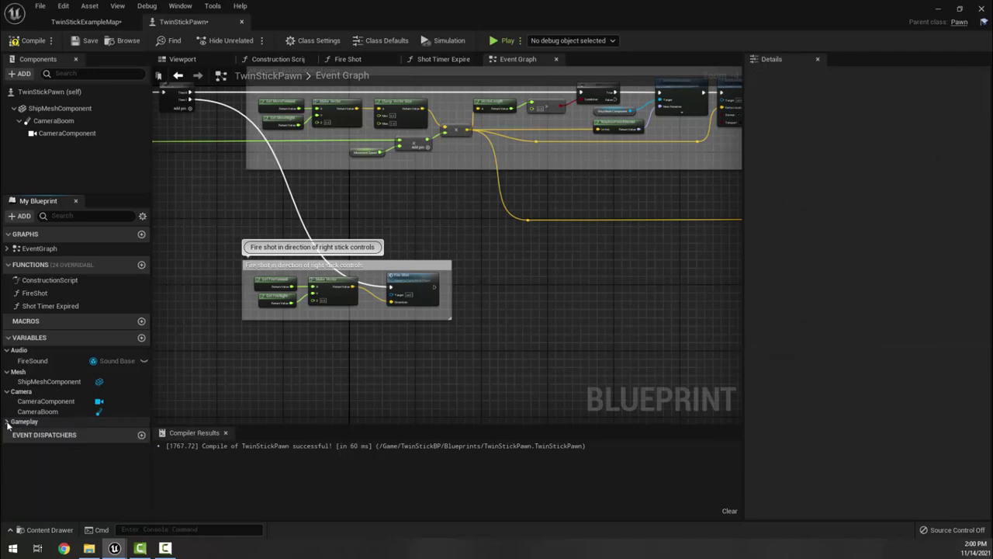
{"action": "left_click", "coordinate": [7, 422]}
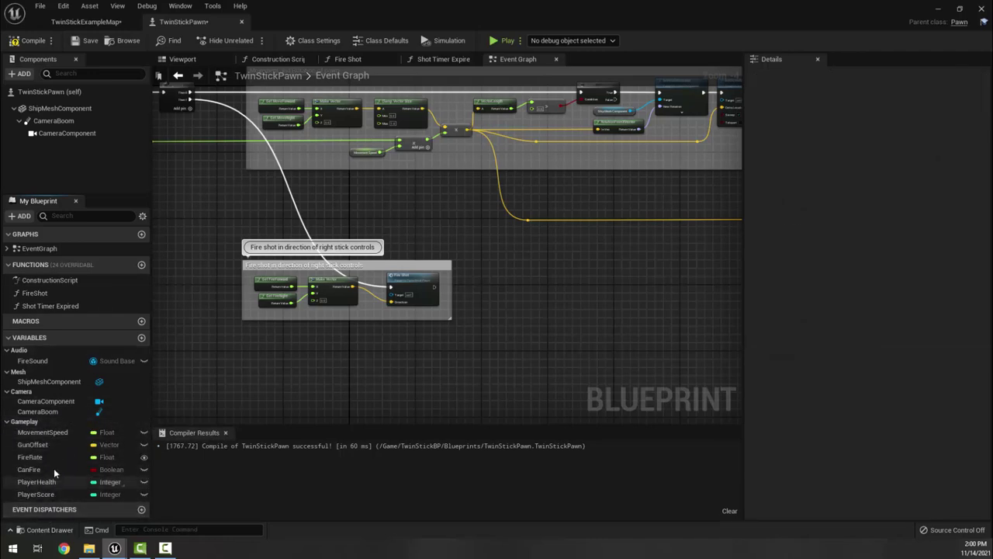
{"action": "right_click_drag", "start_coordinate": [240, 180], "coordinate": [256, 205]}
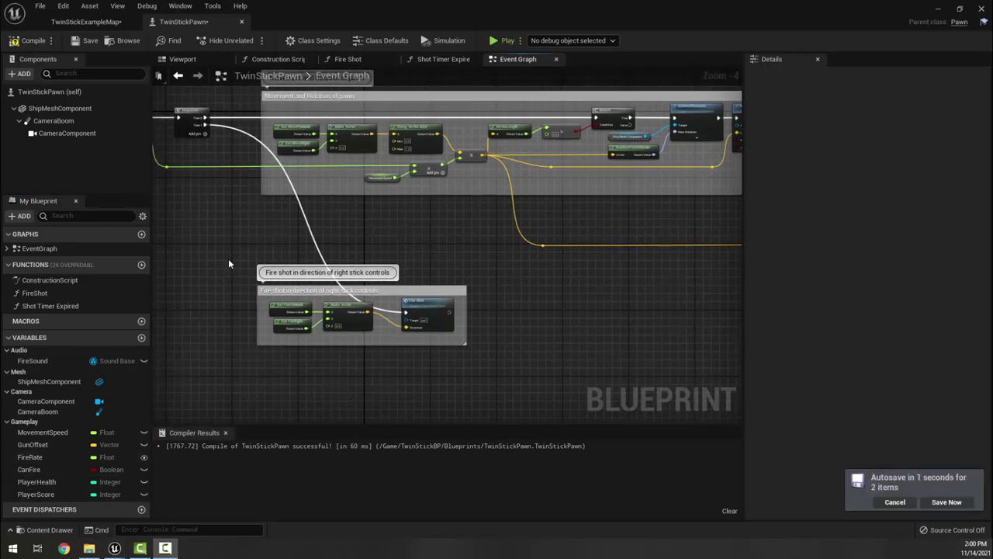
Add a third output pin to the Event Tick Sequence node.
{"action": "right_click_drag", "start_coordinate": [228, 260], "coordinate": [352, 223]}
{"action": "scroll", "coordinate": [281, 206], "scroll_direction": "up", "scroll_amount": 4}
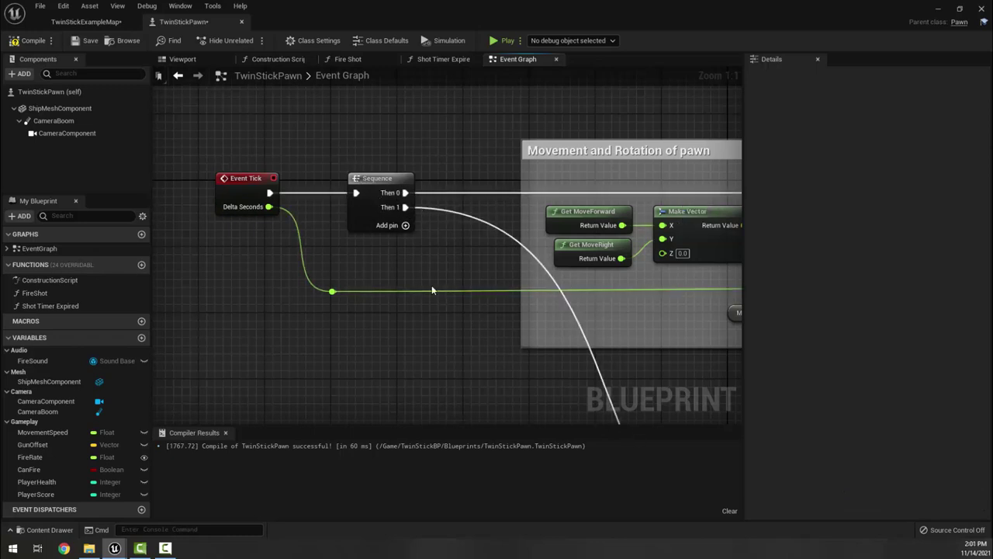
{"action": "left_click", "coordinate": [404, 226]}
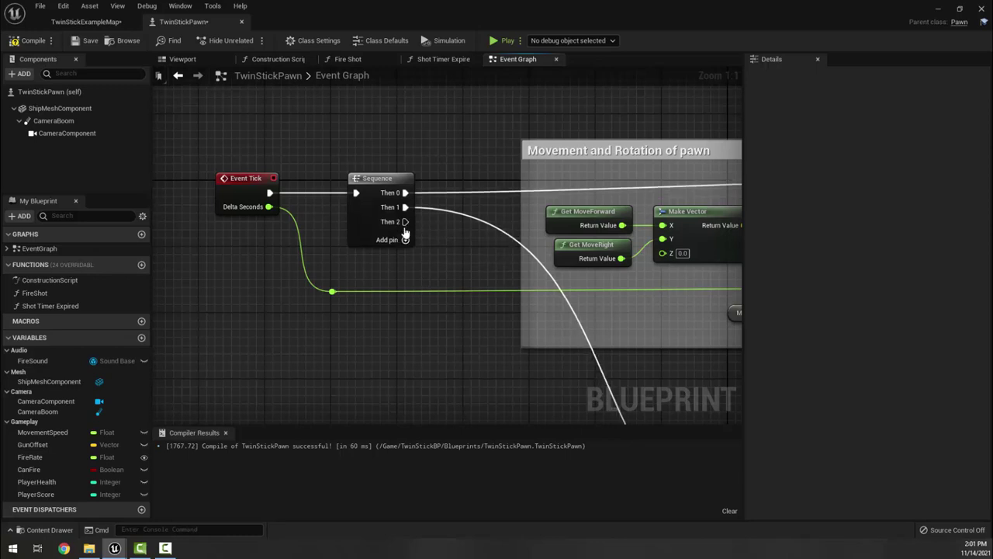
{"action": "right_click_drag", "start_coordinate": [389, 342], "coordinate": [344, 248]}
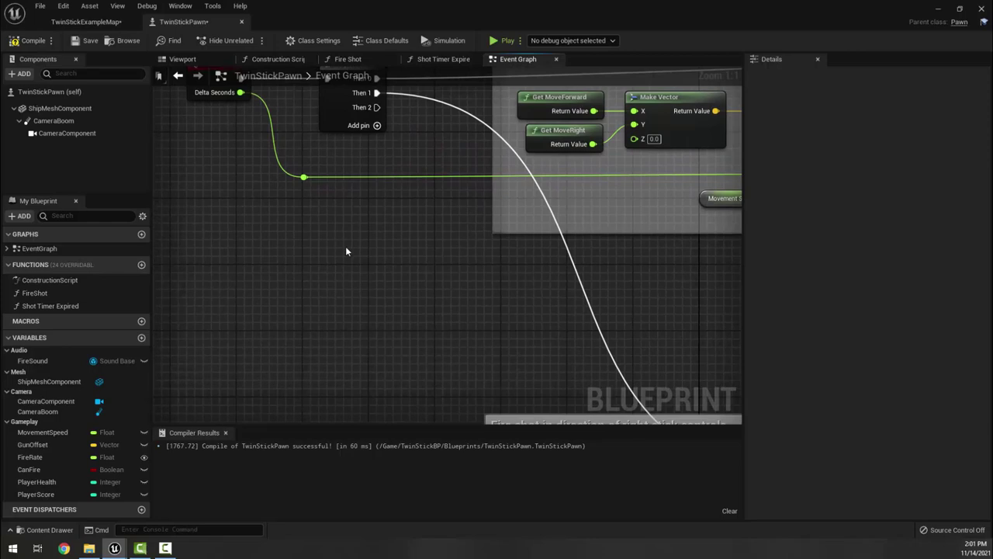
Connect a new Branch node to Then 2 and drag PlayerHealth into the graph.
{"action": "left_click_drag", "start_coordinate": [377, 107], "coordinate": [456, 303]}
{"action": "type", "text": "branch"}
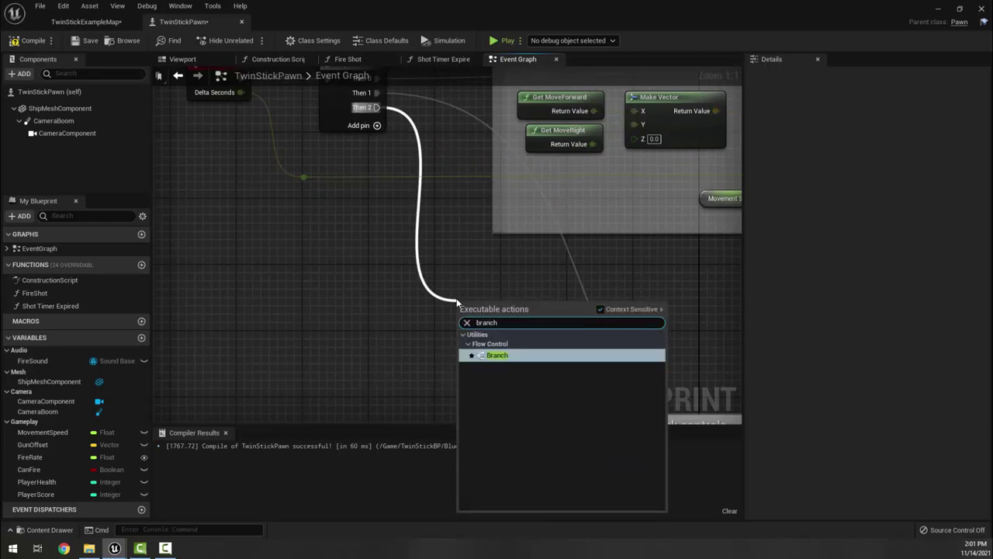
{"action": "key", "text": "Return"}
{"action": "left_click_drag", "start_coordinate": [485, 314], "coordinate": [484, 289]}
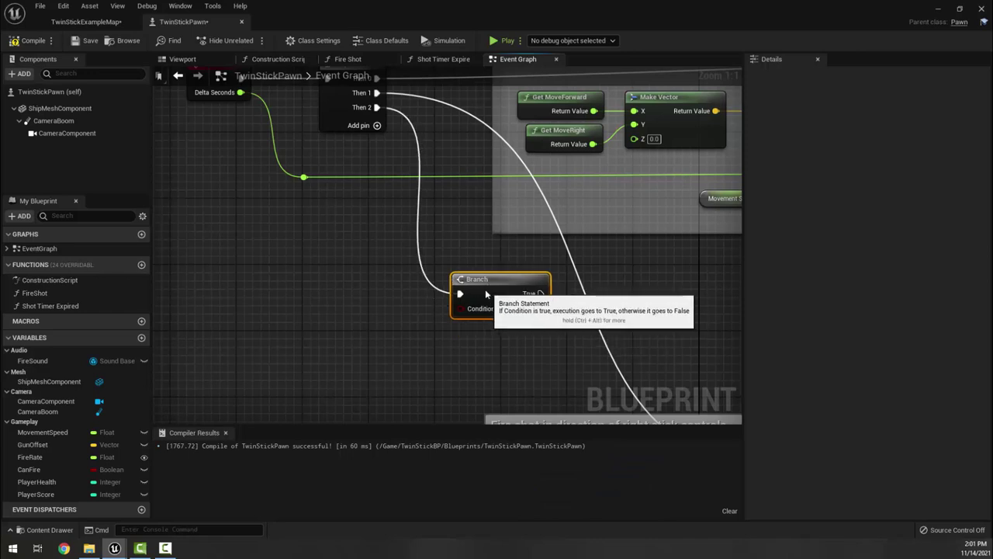
{"action": "right_click_drag", "start_coordinate": [423, 353], "coordinate": [440, 277]}
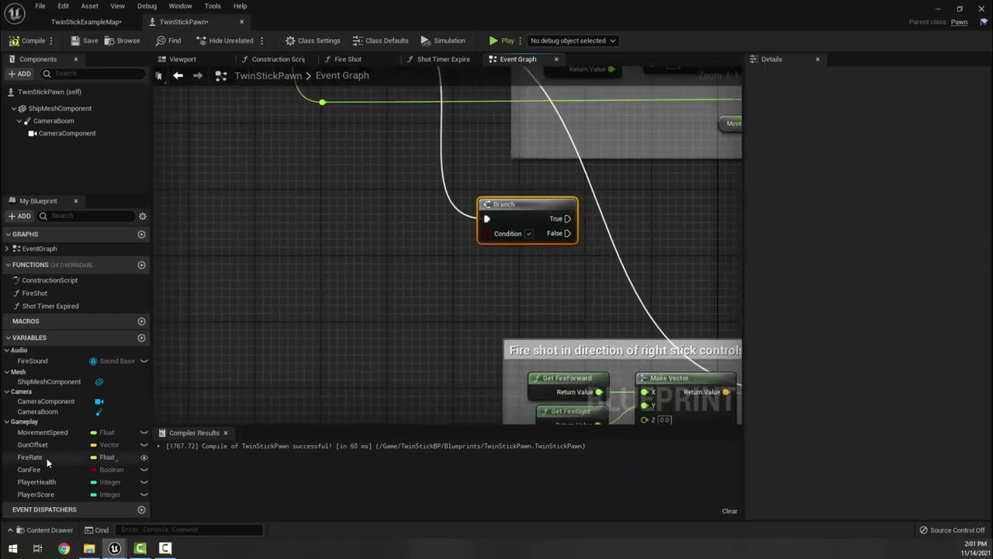
{"action": "mouse_move", "coordinate": [38, 482]}
{"action": "left_mouse_down"}
{"action": "mouse_move", "coordinate": [174, 242]}
{"action": "mouse_move", "coordinate": [203, 239]}
{"action": "left_mouse_up"}
Add a Player Health getter and attach a <= comparison node to it.
{"action": "left_click", "coordinate": [225, 246]}
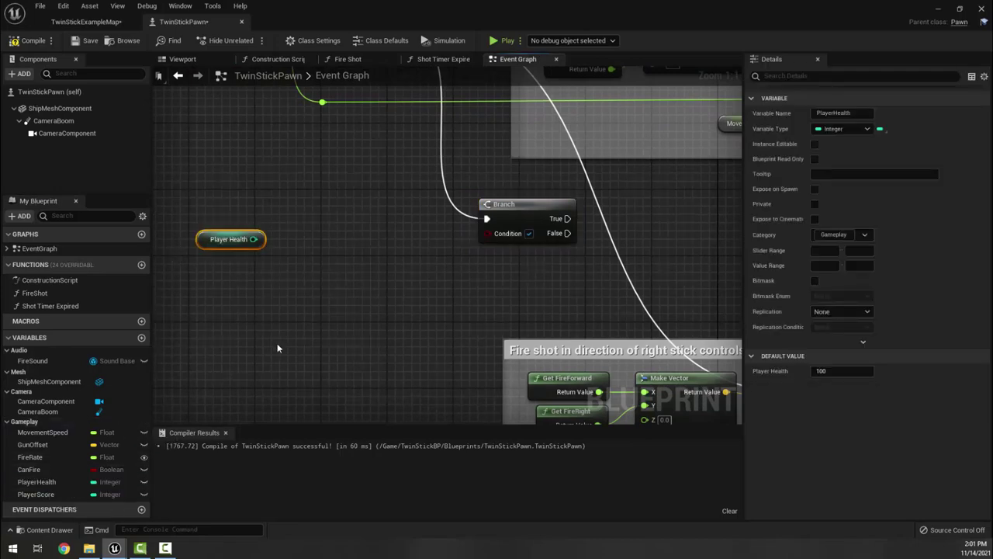
{"action": "left_click_drag", "start_coordinate": [254, 239], "coordinate": [336, 252]}
{"action": "type", "text": "<+"}
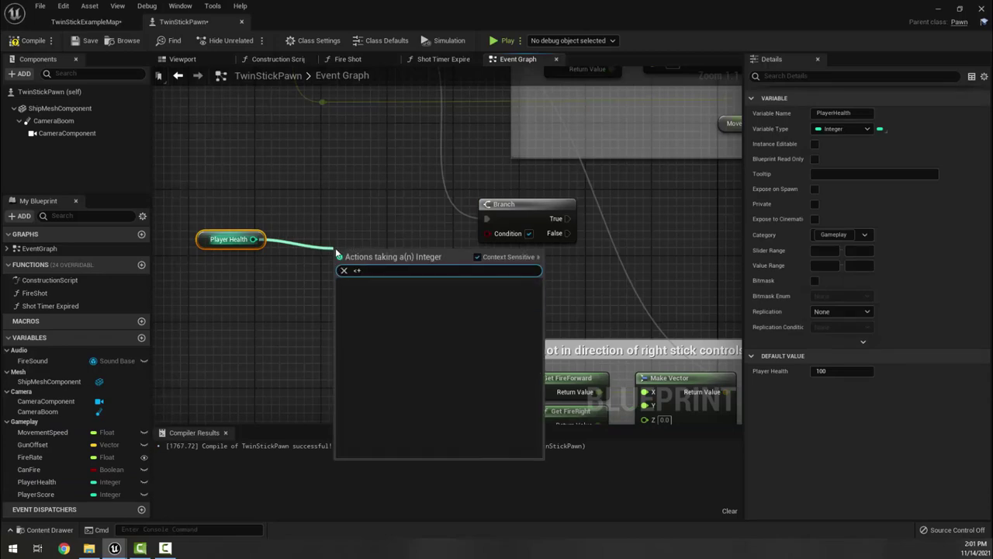
{"action": "key", "text": "BackSpace"}
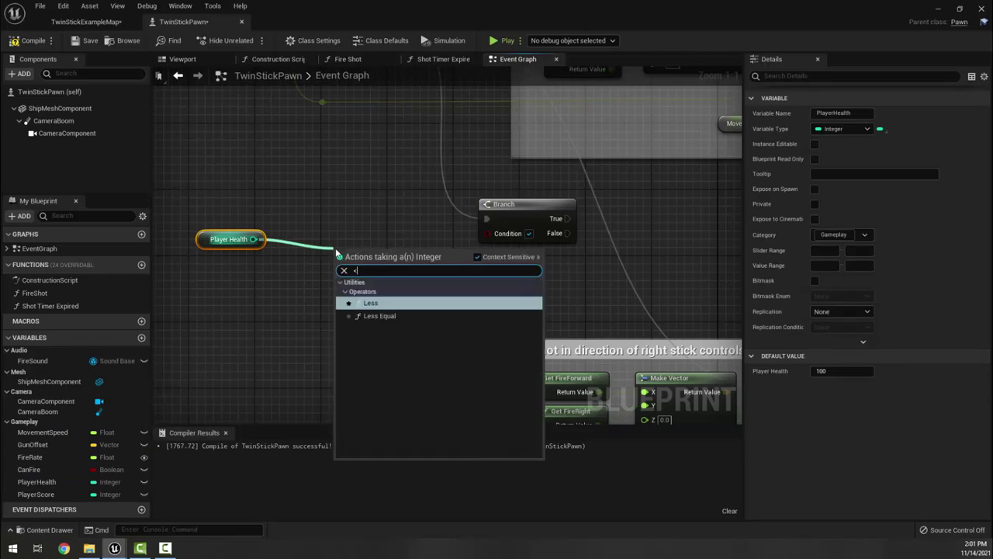
{"action": "type", "text": "="}
{"action": "key", "text": "Return"}
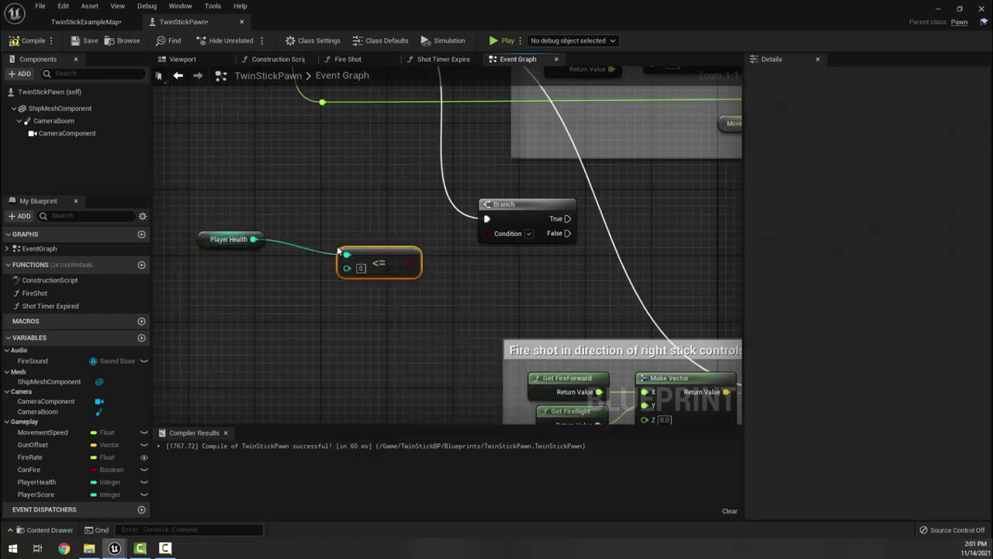
Arrange the nodes and wire the <= 0 result into the Branch Condition.
{"action": "left_click_drag", "start_coordinate": [341, 252], "coordinate": [317, 244]}
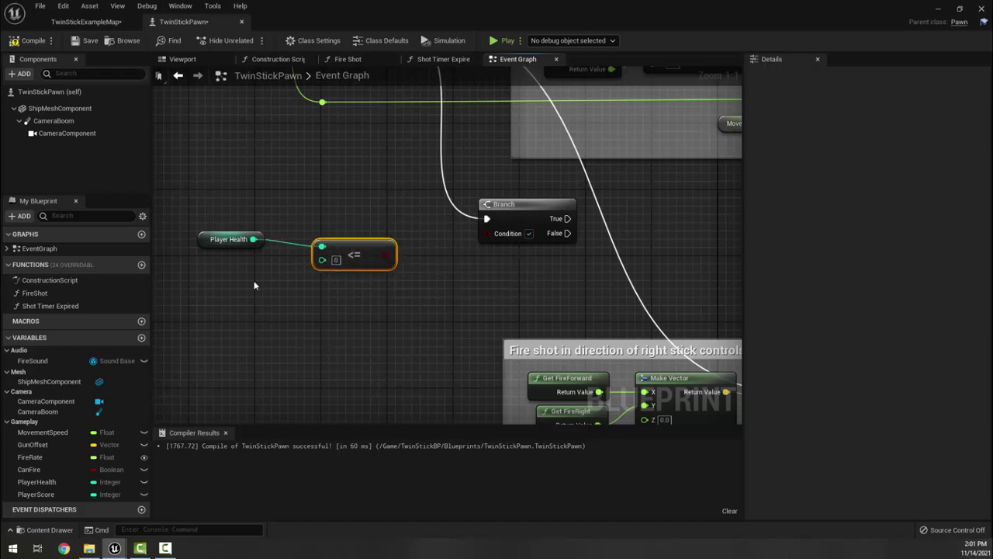
{"action": "left_click_drag", "start_coordinate": [208, 239], "coordinate": [200, 247]}
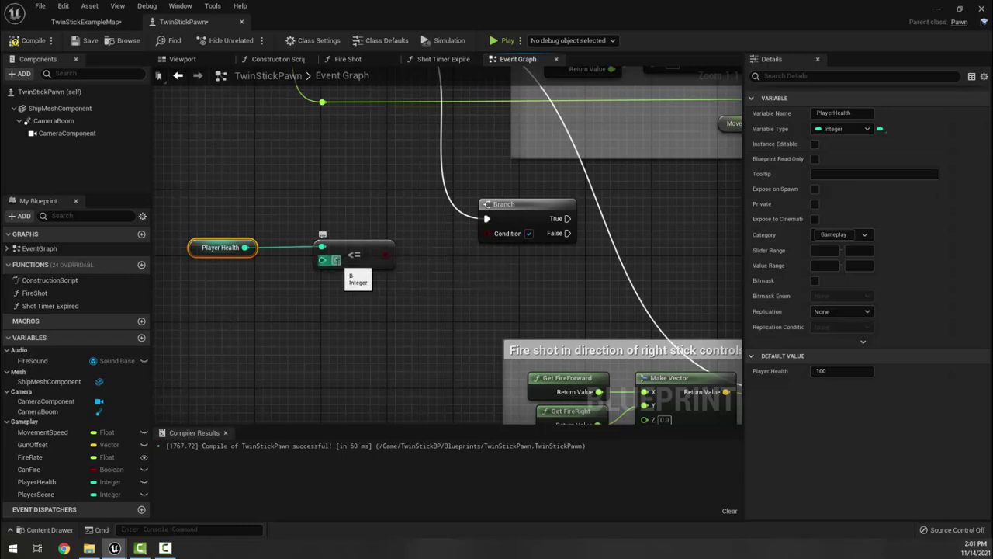
{"action": "left_click", "coordinate": [383, 260]}
{"action": "left_click_drag", "start_coordinate": [383, 247], "coordinate": [490, 237]}
{"action": "right_click_drag", "start_coordinate": [570, 276], "coordinate": [483, 276]}
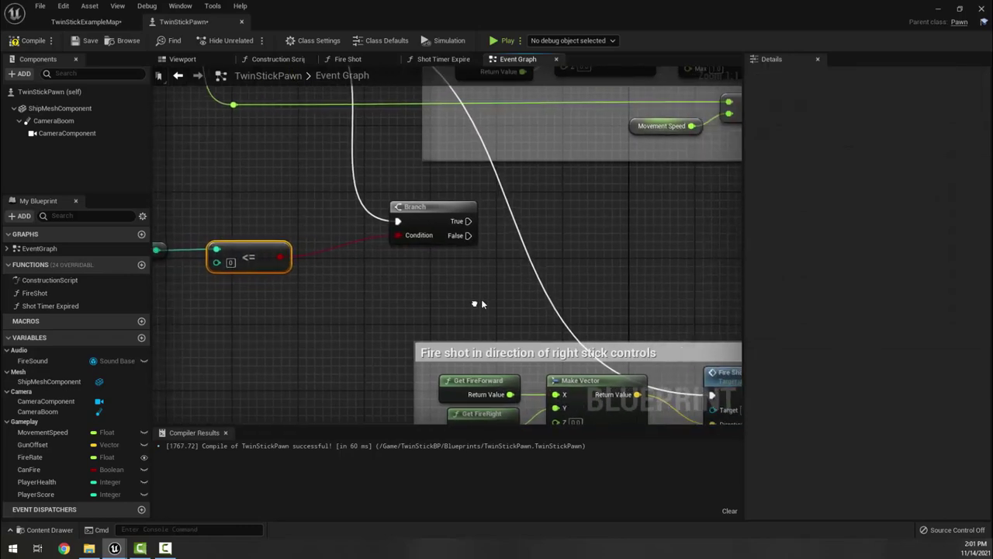
{"action": "mouse_move", "coordinate": [428, 297]}
{"action": "right_mouse_down"}
{"action": "mouse_move", "coordinate": [501, 309]}
{"action": "mouse_move", "coordinate": [411, 324]}
{"action": "right_mouse_up"}
Add a Print String node off the Branch's True output.
{"action": "scroll", "coordinate": [492, 248], "scroll_direction": "down", "scroll_amount": 3}
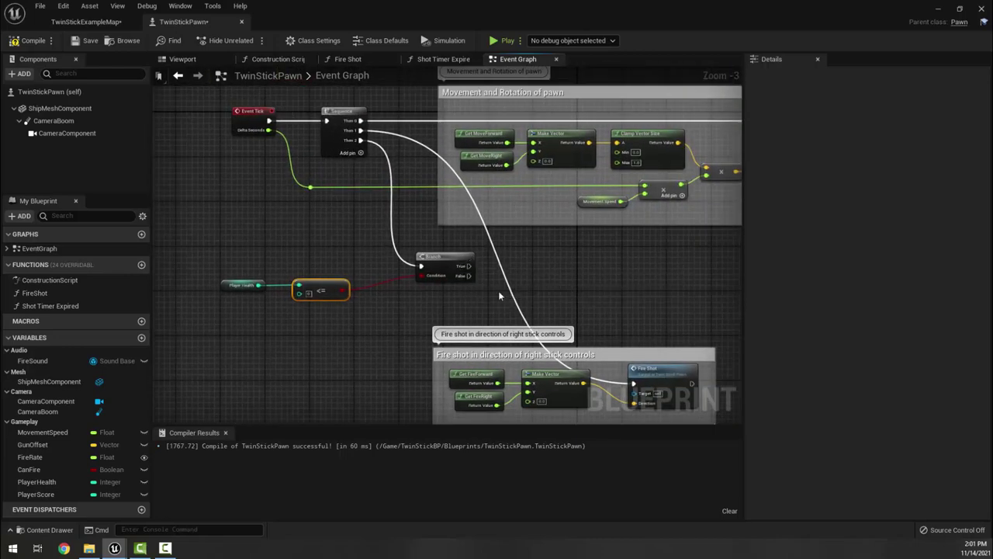
{"action": "scroll", "coordinate": [467, 277], "scroll_direction": "up", "scroll_amount": 3}
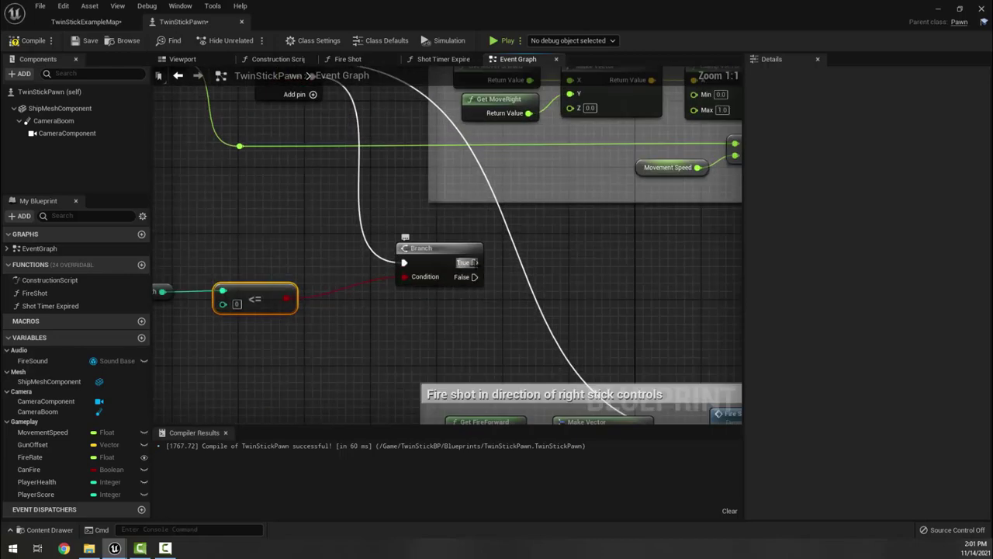
{"action": "left_click_drag", "start_coordinate": [474, 262], "coordinate": [583, 269]}
{"action": "type", "text": "print str"}
{"action": "key", "text": "Return"}
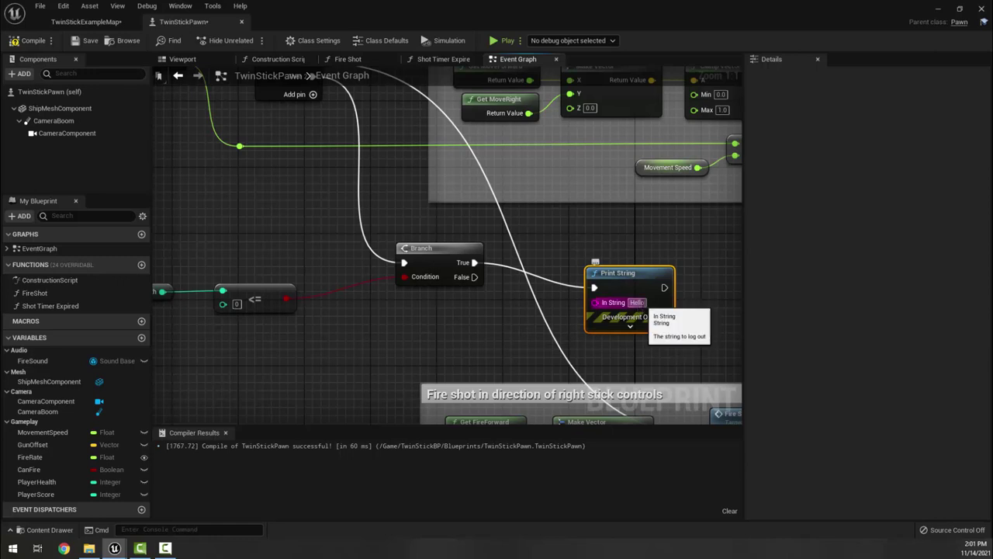
Set the Print String message to 'You're dead' and compile the pawn.
{"action": "type", "text": "You"}
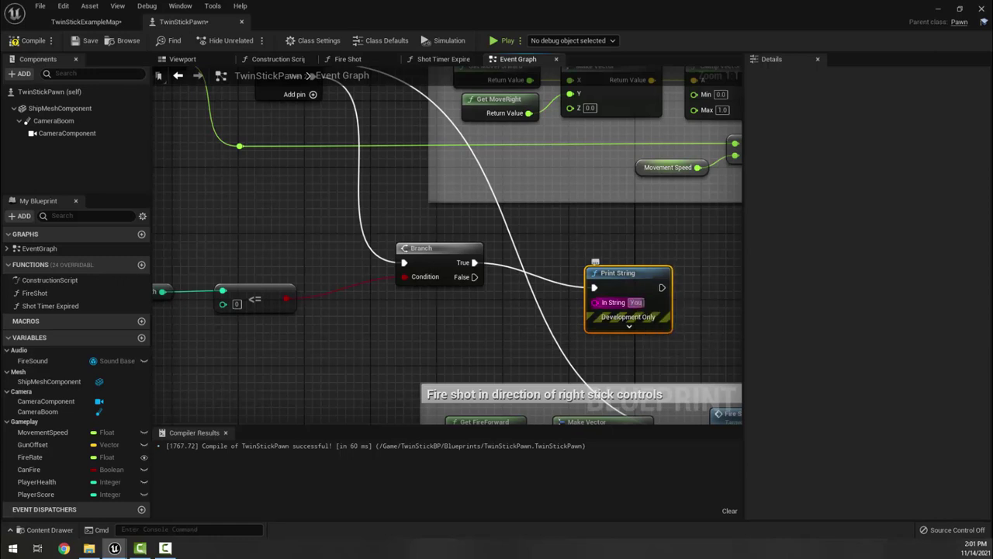
{"action": "type", "text": "'re dead"}
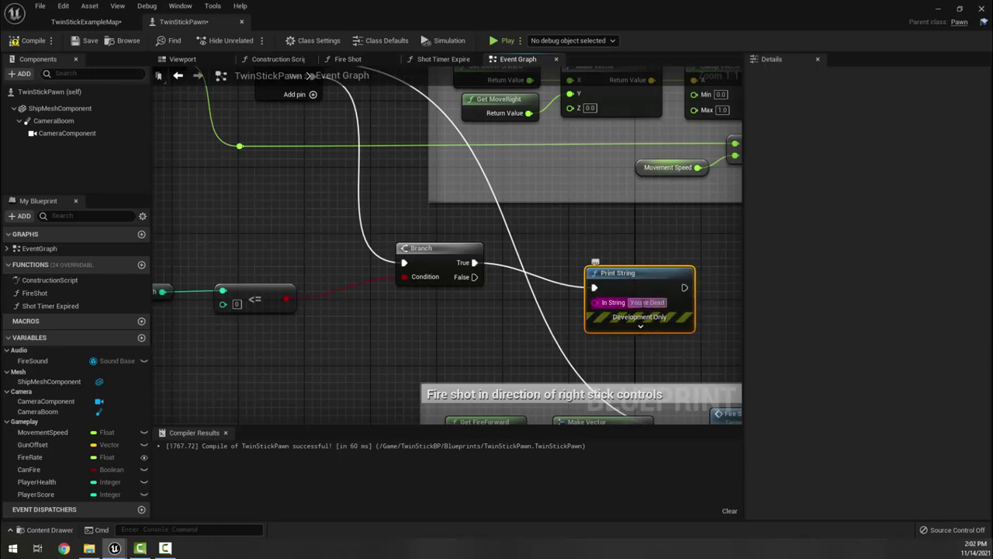
{"action": "key", "text": "Return"}
{"action": "key", "text": "q"}
{"action": "left_click", "coordinate": [420, 316]}
{"action": "right_click_drag", "start_coordinate": [672, 318], "coordinate": [561, 318]}
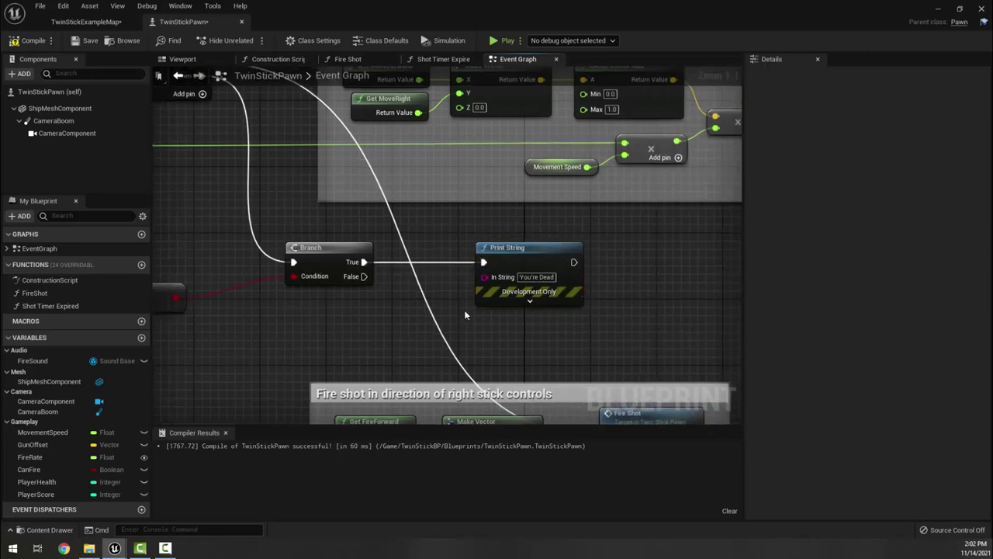
{"action": "right_click_drag", "start_coordinate": [315, 316], "coordinate": [391, 270]}
{"action": "left_click", "coordinate": [31, 40]}
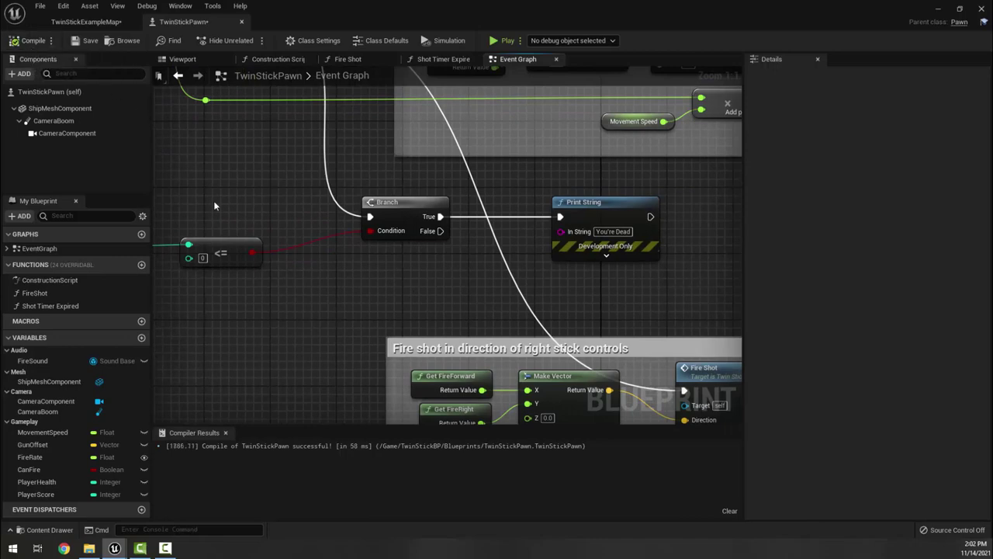
Back on TwinStickExampleMap, create a folder named 'Blueprint' at the Content root.
{"action": "left_click", "coordinate": [86, 21]}
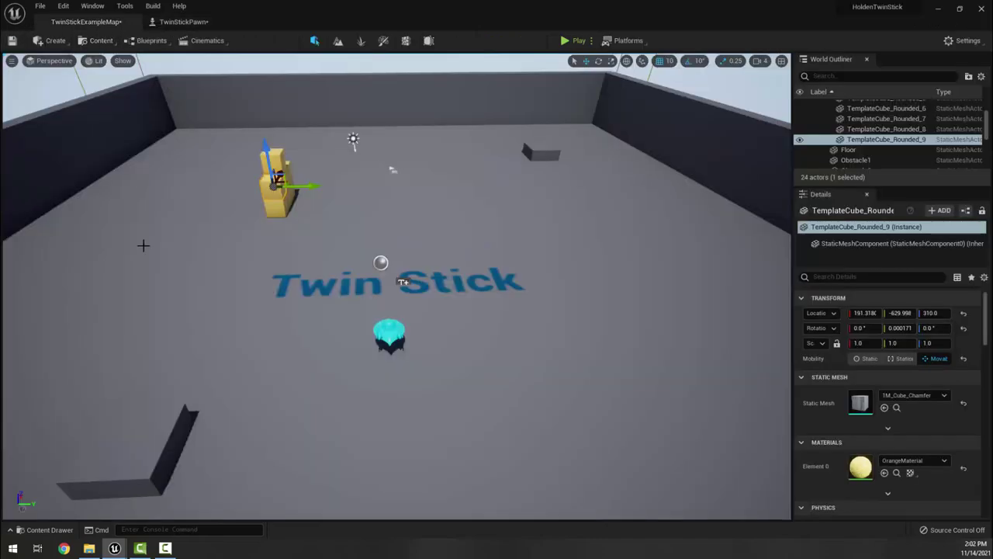
{"action": "left_click", "coordinate": [61, 528]}
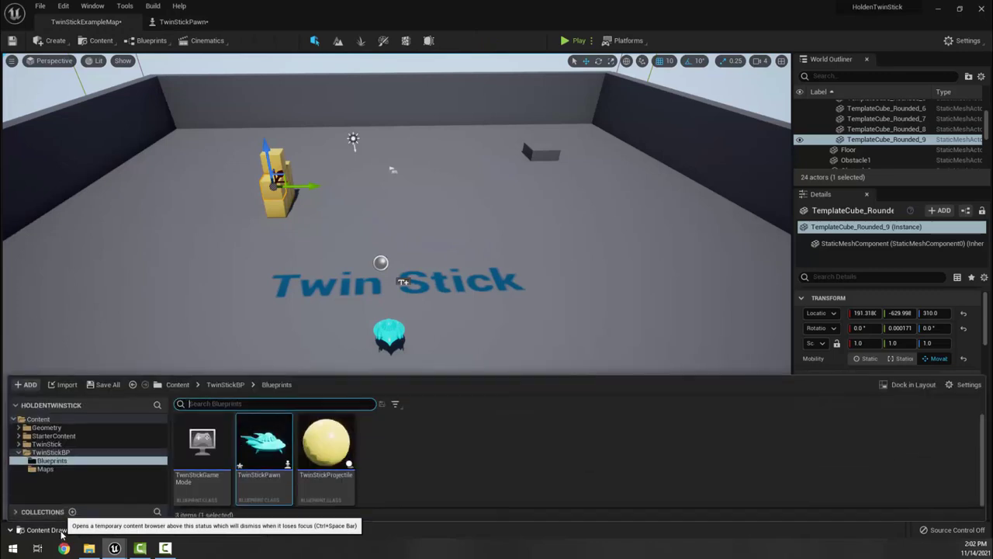
{"action": "left_click", "coordinate": [28, 385]}
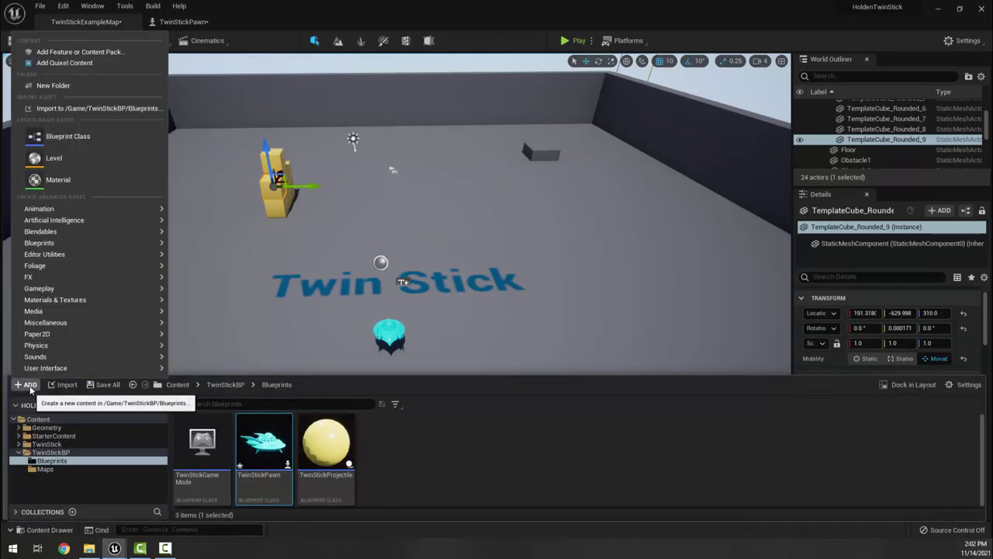
{"action": "left_click", "coordinate": [89, 85]}
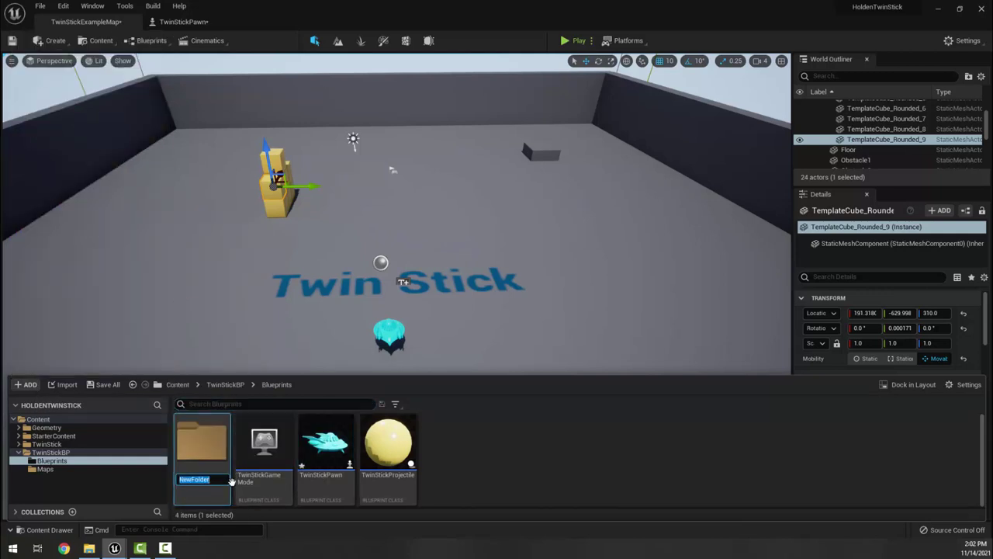
{"action": "key", "text": "End"}
{"action": "left_click", "coordinate": [38, 419]}
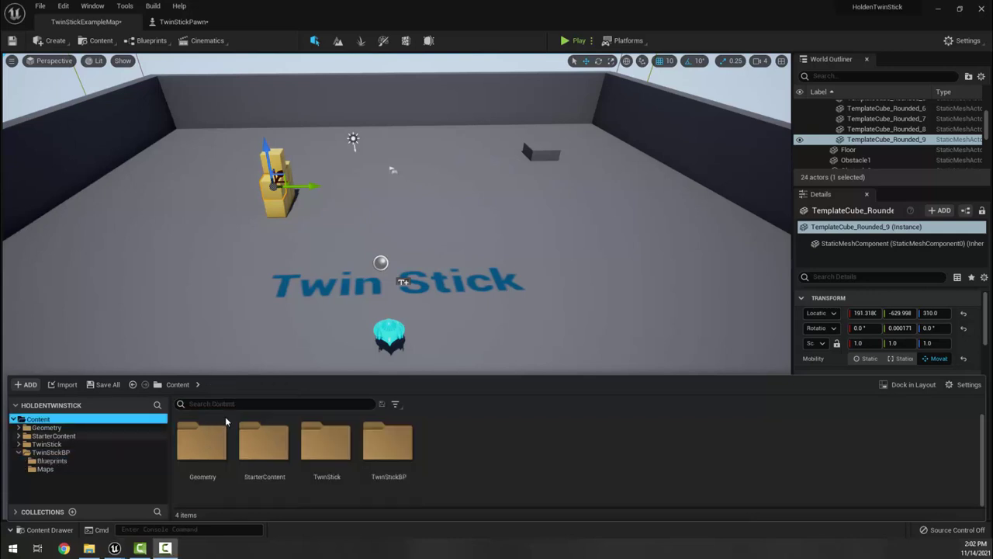
{"action": "right_click", "coordinate": [437, 438]}
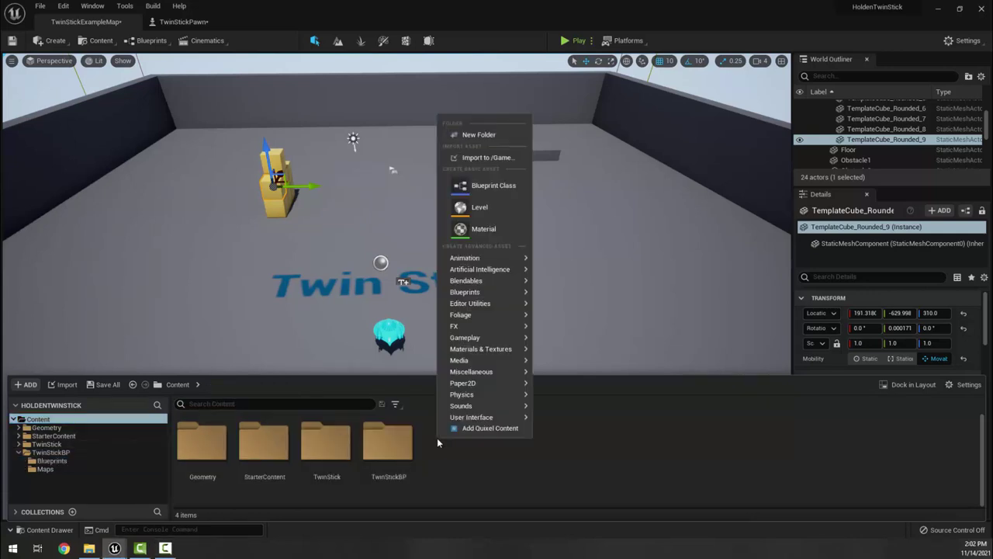
{"action": "left_click", "coordinate": [479, 135]}
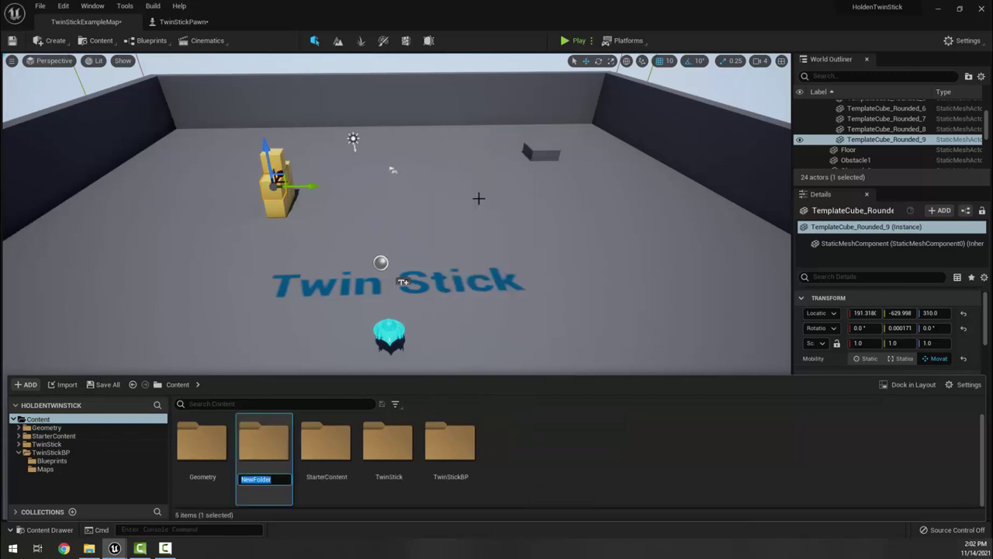
{"action": "type", "text": "Blueprint"}
{"action": "key", "text": "Return"}
{"action": "key", "text": "Return"}
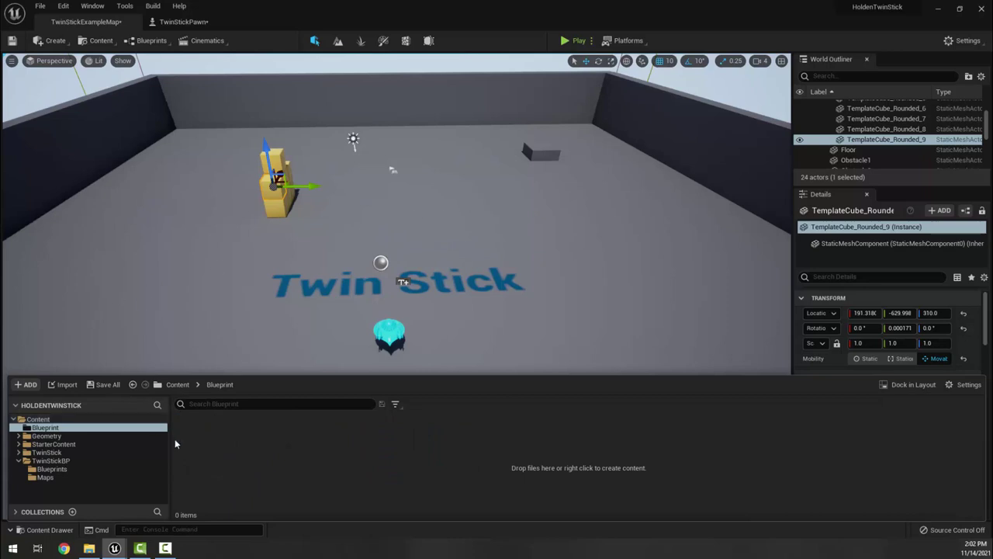
Create a 'HUD' subfolder inside Blueprint.
{"action": "right_click", "coordinate": [215, 441]}
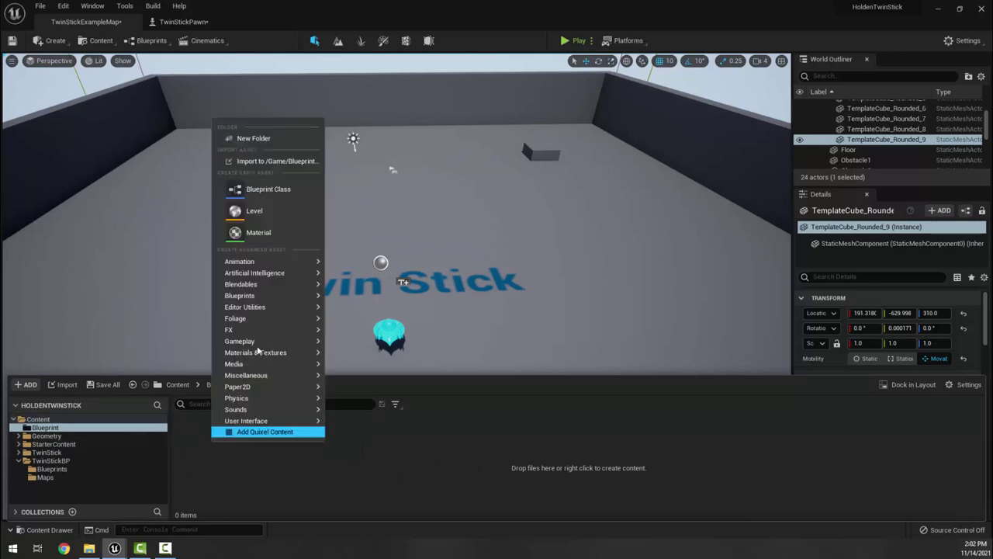
{"action": "left_click", "coordinate": [254, 138]}
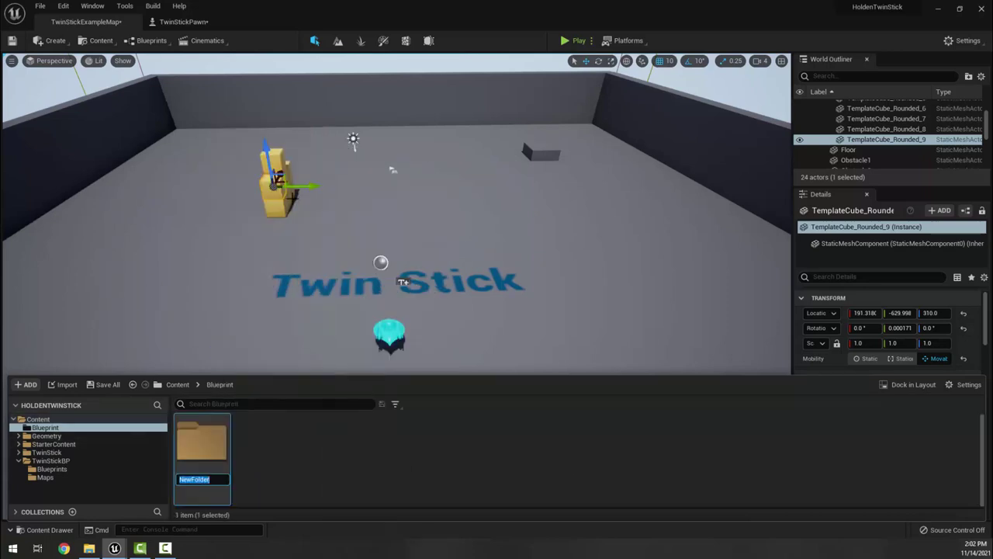
{"action": "type", "text": "HUD"}
{"action": "key", "text": "Return"}
{"action": "key", "text": "Return"}
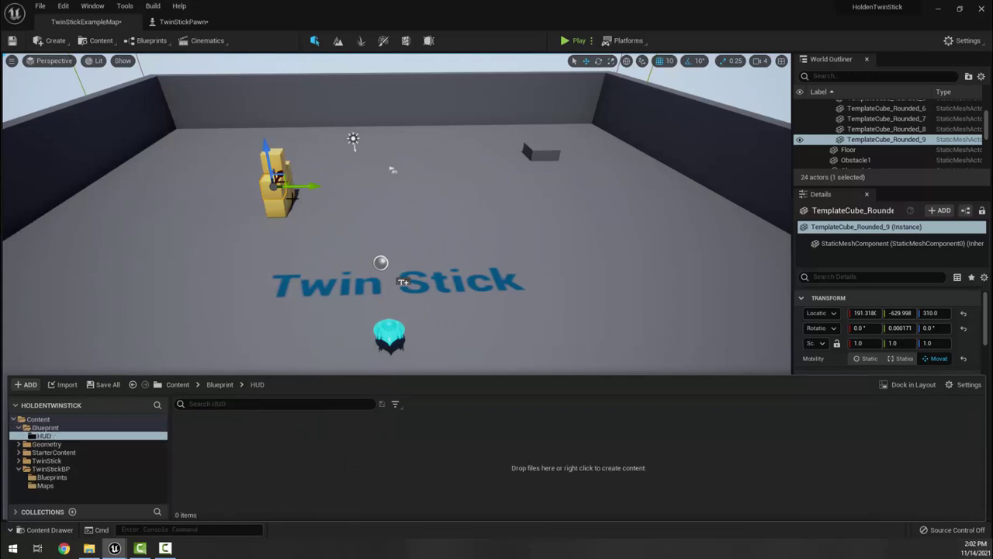
Add a Widget Blueprint named DefaultHUD to the HUD folder and open it in the designer.
{"action": "right_click", "coordinate": [239, 436]}
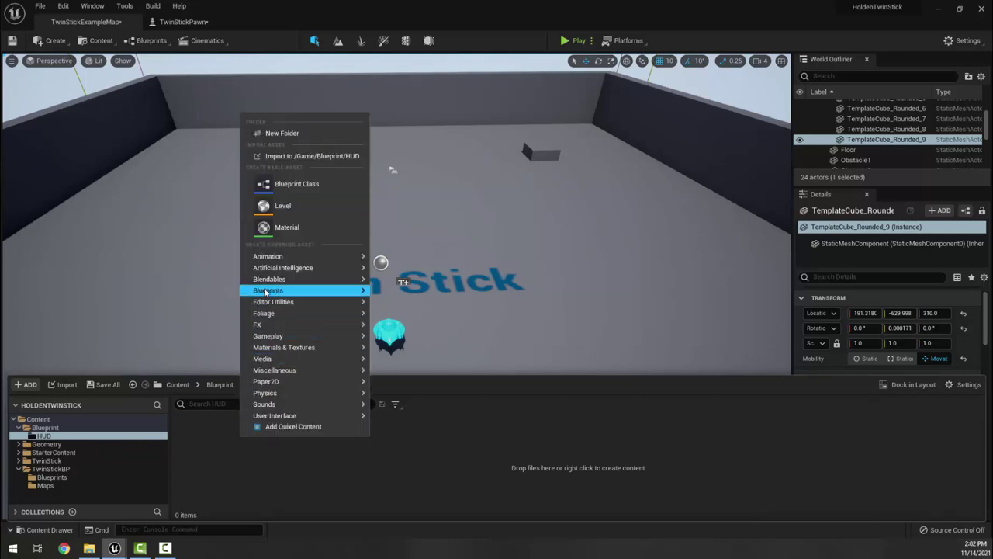
{"action": "mouse_move", "coordinate": [265, 292]}
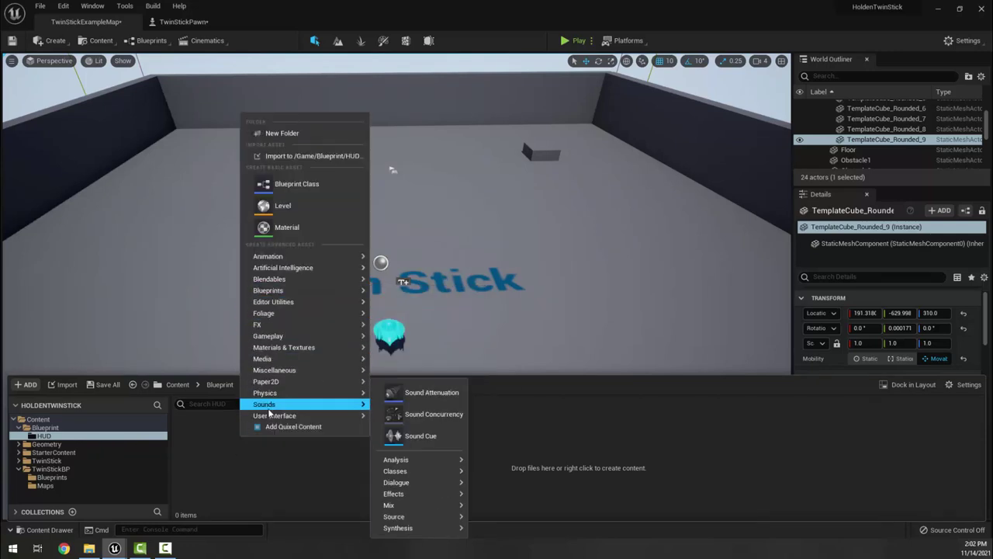
{"action": "mouse_move", "coordinate": [273, 417]}
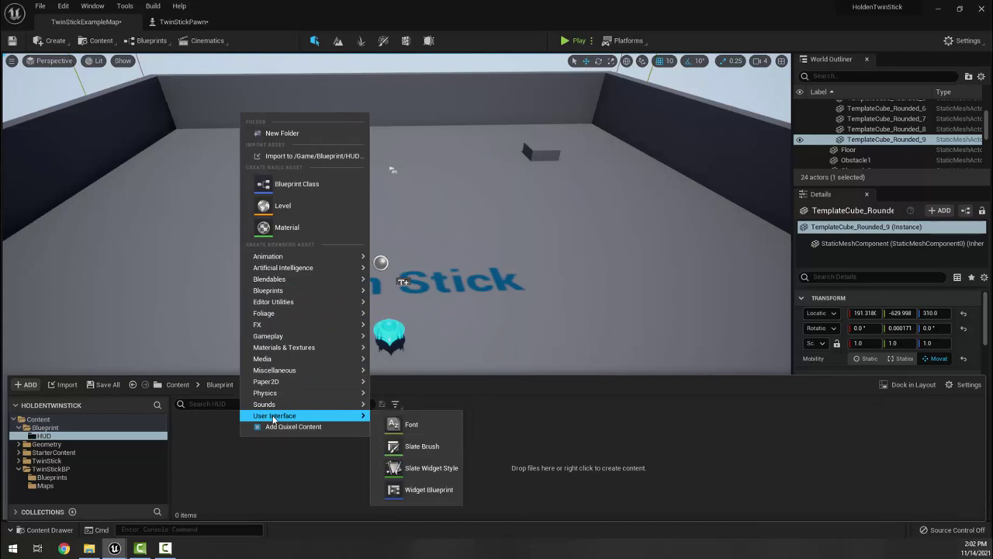
{"action": "left_click", "coordinate": [426, 491]}
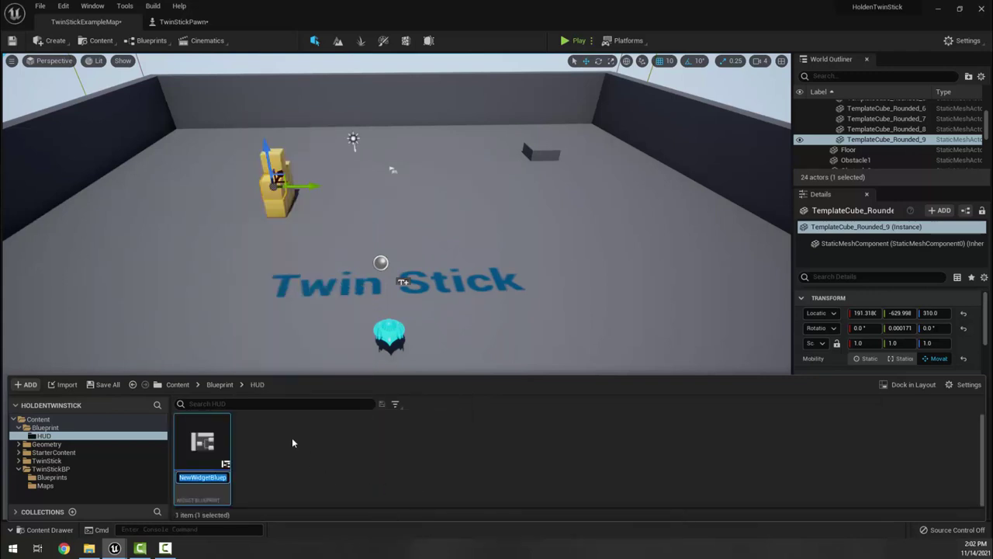
{"action": "type", "text": "DefaultHUD"}
{"action": "key", "text": "Return"}
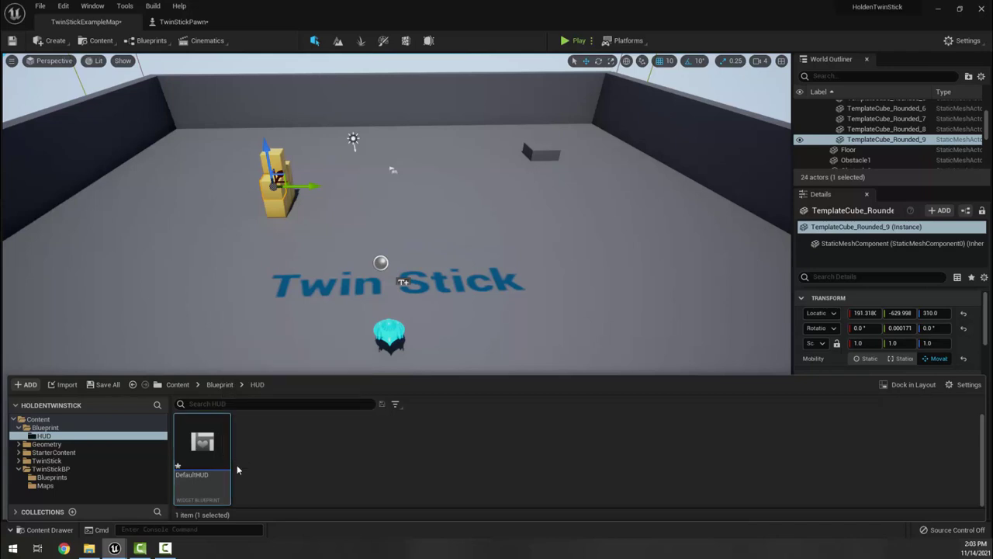
{"action": "double_click", "coordinate": [204, 441]}
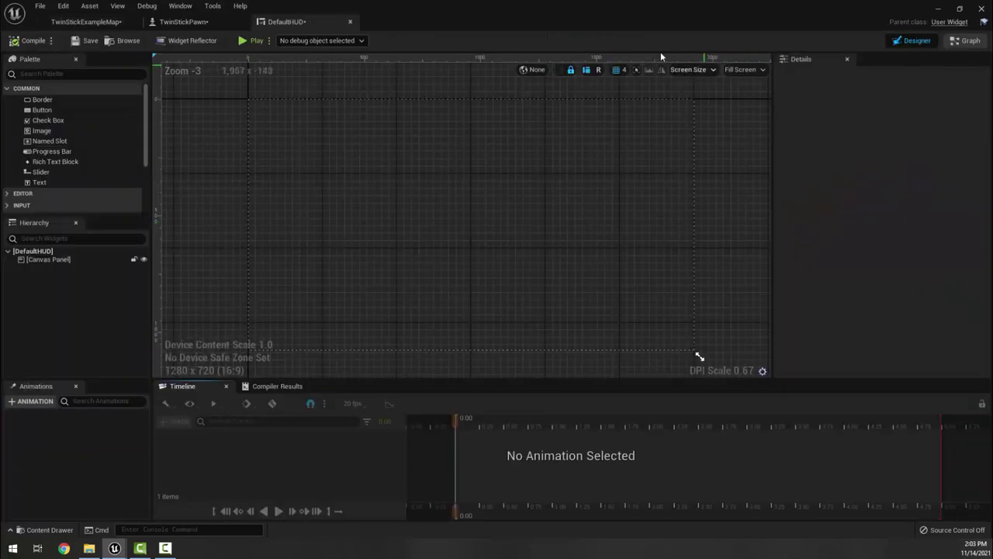
Drop a Text Block near the canvas top-left and check its Roboto Bold size-24 font.
{"action": "left_click", "coordinate": [309, 332]}
{"action": "scroll", "coordinate": [220, 104], "scroll_direction": "up", "scroll_amount": 1}
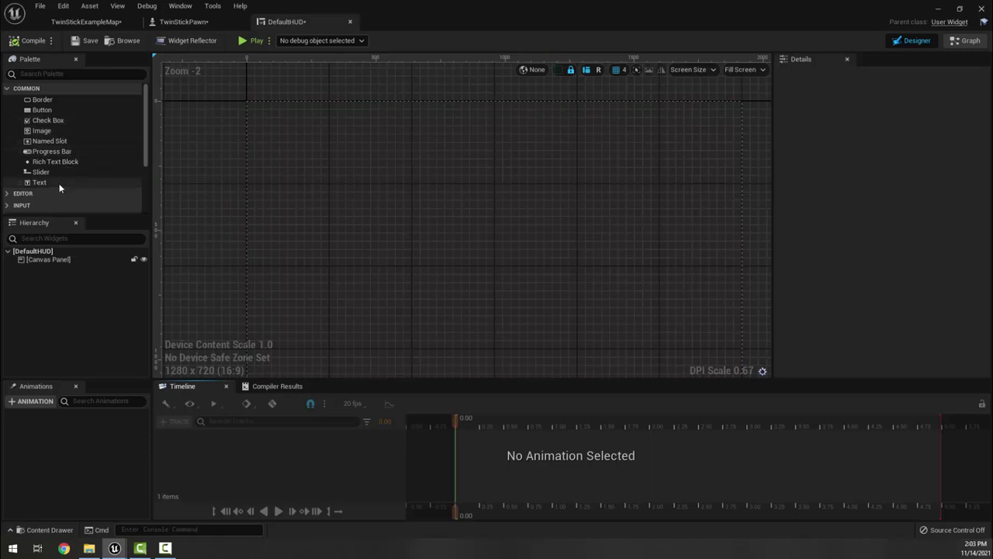
{"action": "left_click_drag", "start_coordinate": [58, 184], "coordinate": [278, 134]}
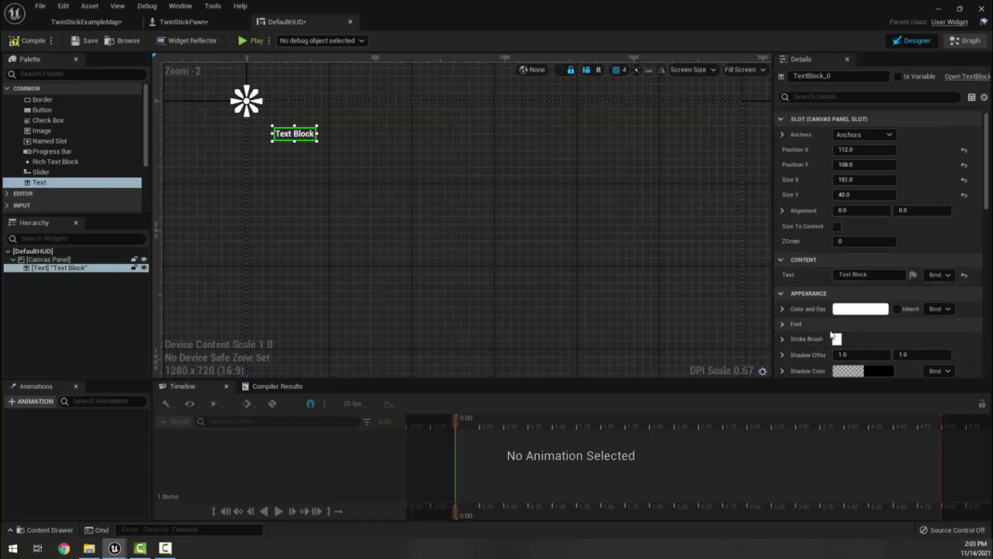
{"action": "left_click", "coordinate": [783, 324]}
{"action": "left_click", "coordinate": [863, 337]}
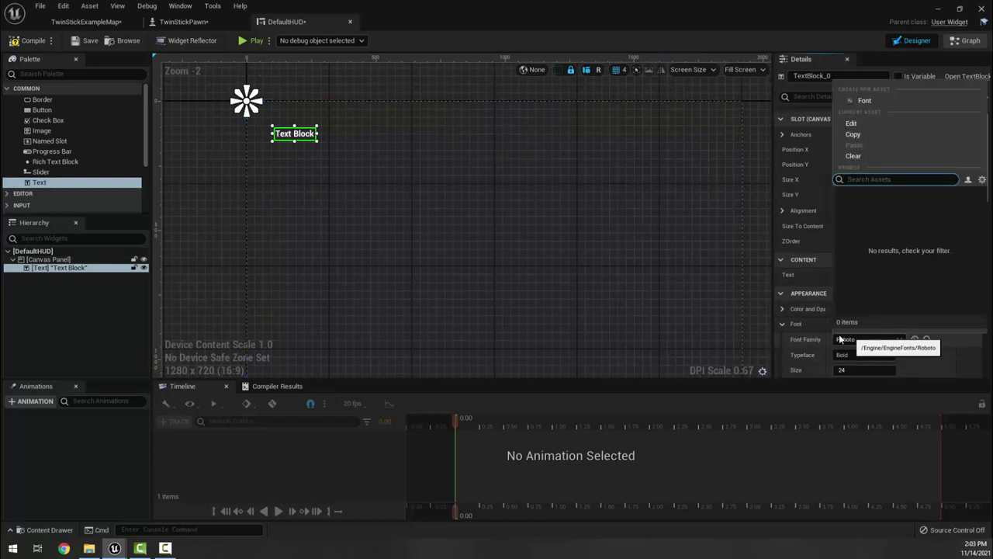
{"action": "left_click", "coordinate": [948, 340]}
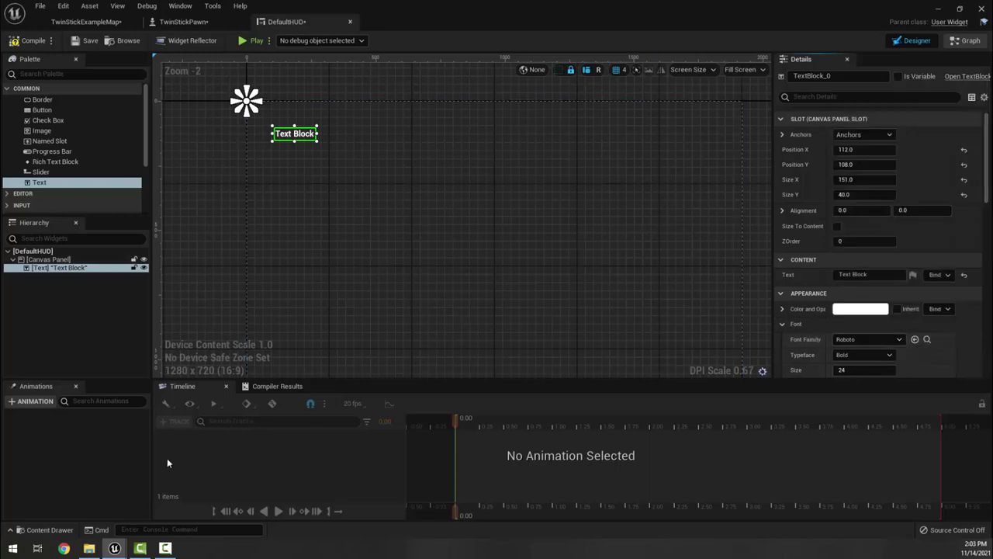
{"action": "right_click", "coordinate": [90, 548]}
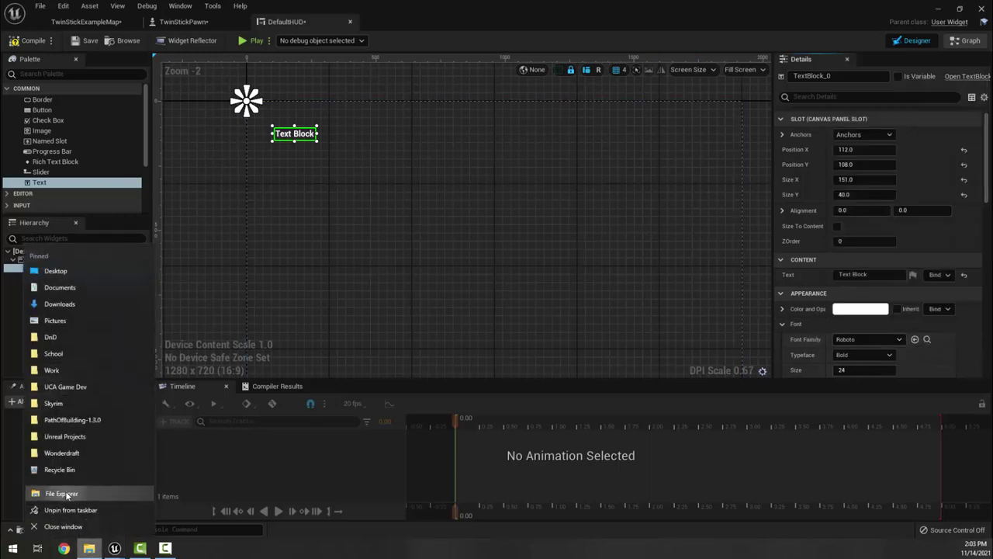
{"action": "left_click", "coordinate": [68, 493]}
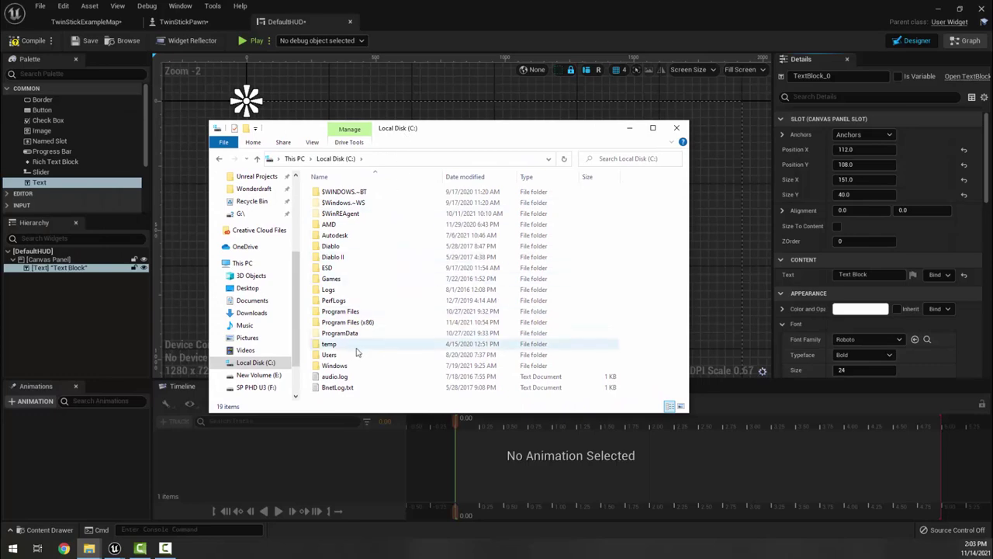
{"action": "left_click", "coordinate": [335, 366]}
{"action": "double_click", "coordinate": [335, 366]}
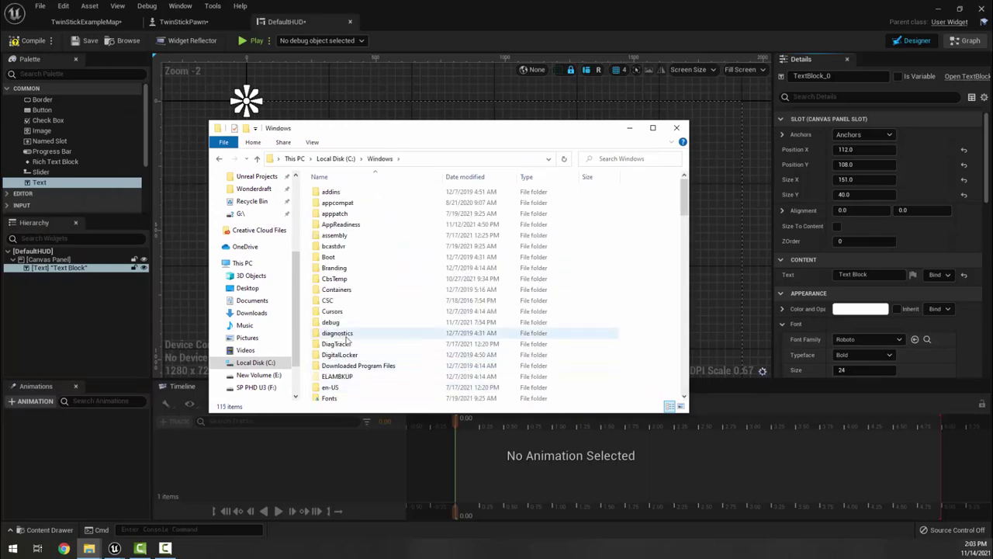
{"action": "double_click", "coordinate": [329, 397]}
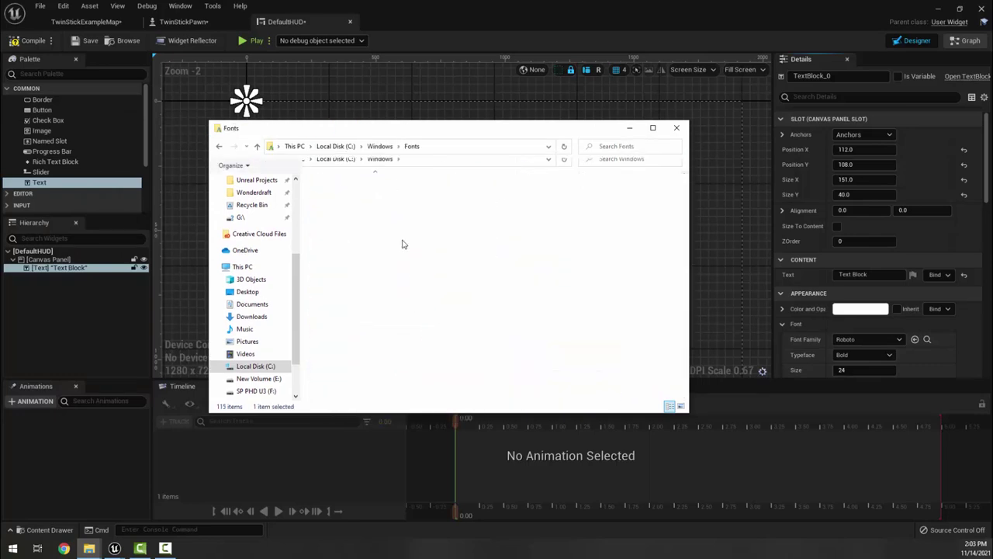
{"action": "scroll", "coordinate": [369, 307], "scroll_direction": "down", "scroll_amount": 10}
{"action": "scroll", "coordinate": [376, 309], "scroll_direction": "down", "scroll_amount": 20}
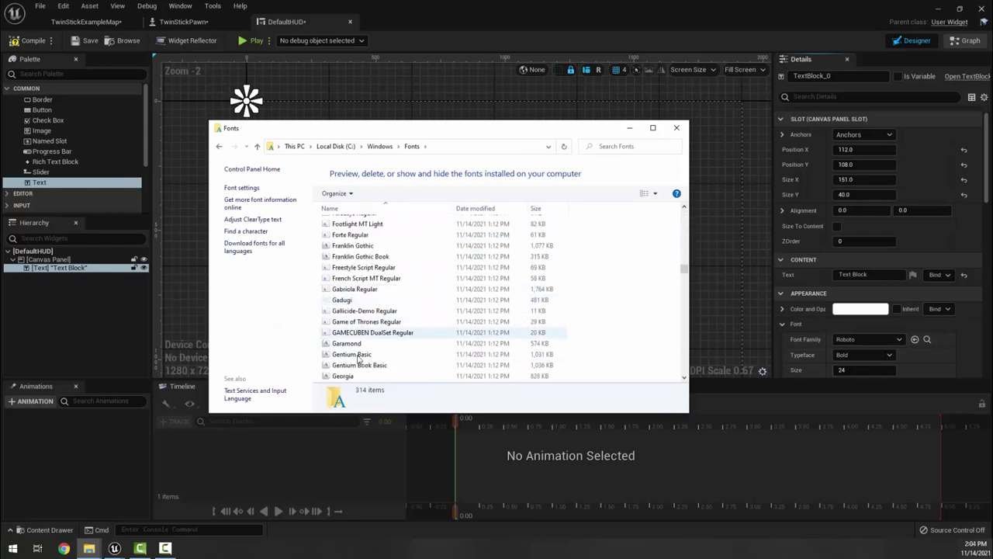
{"action": "left_click", "coordinate": [676, 128]}
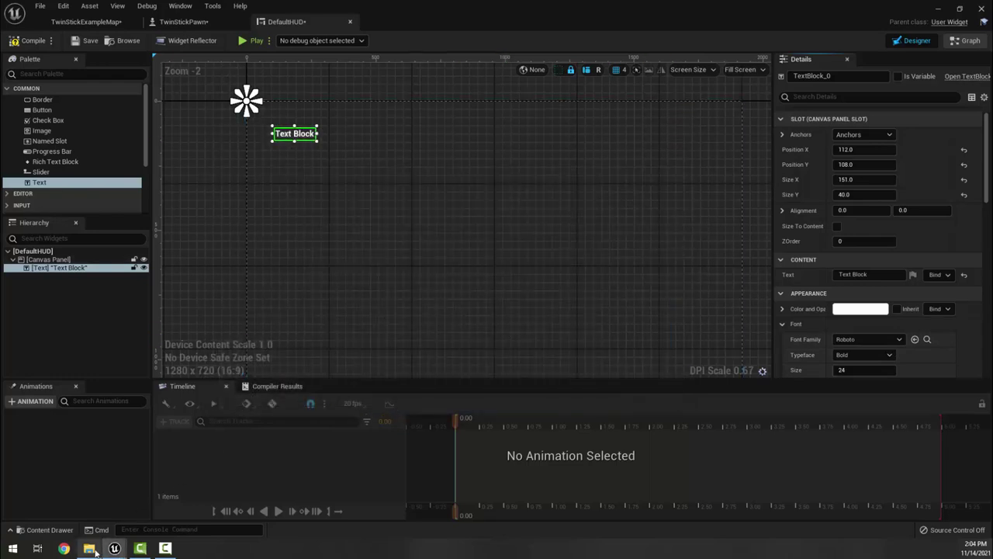
Select 8-BIT WONDER.TTF in the Explorer Fonts folder.
{"action": "mouse_move", "coordinate": [90, 549]}
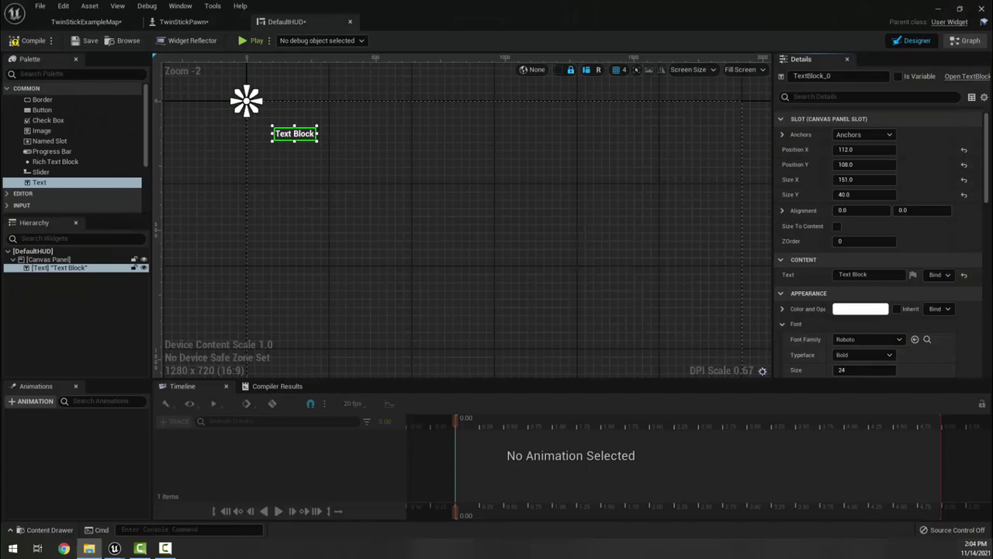
{"action": "left_click", "coordinate": [89, 548]}
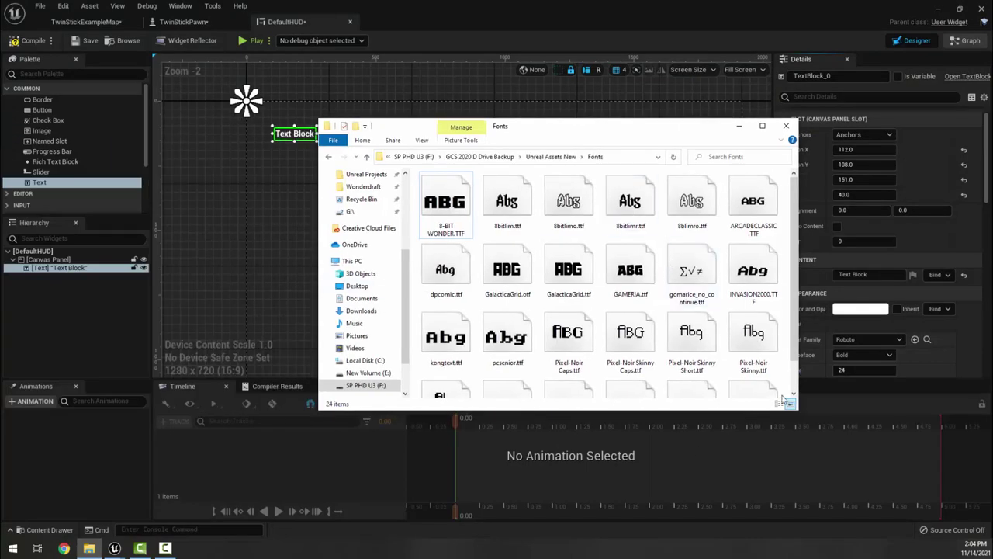
{"action": "scroll", "coordinate": [545, 287], "scroll_direction": "down", "scroll_amount": 1}
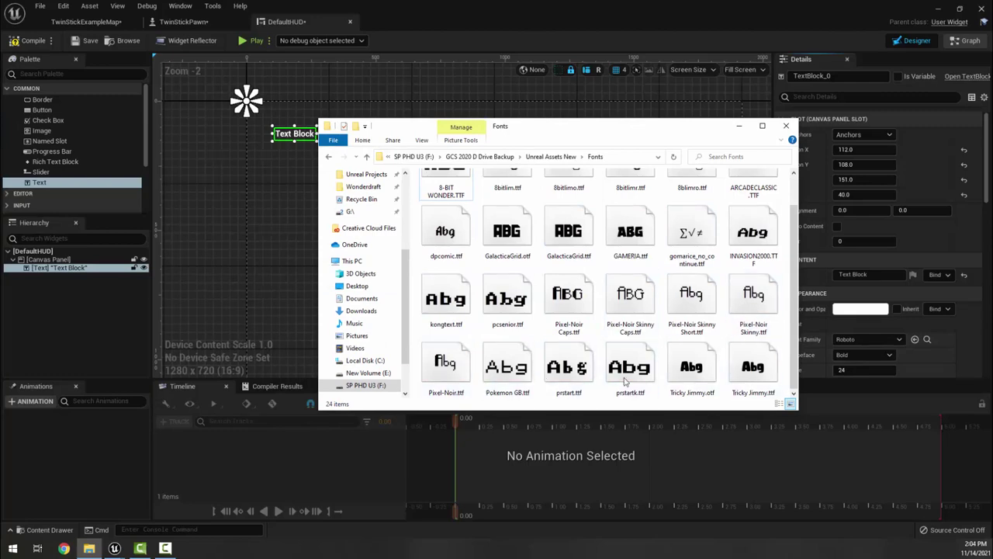
{"action": "scroll", "coordinate": [729, 380], "scroll_direction": "up", "scroll_amount": 1}
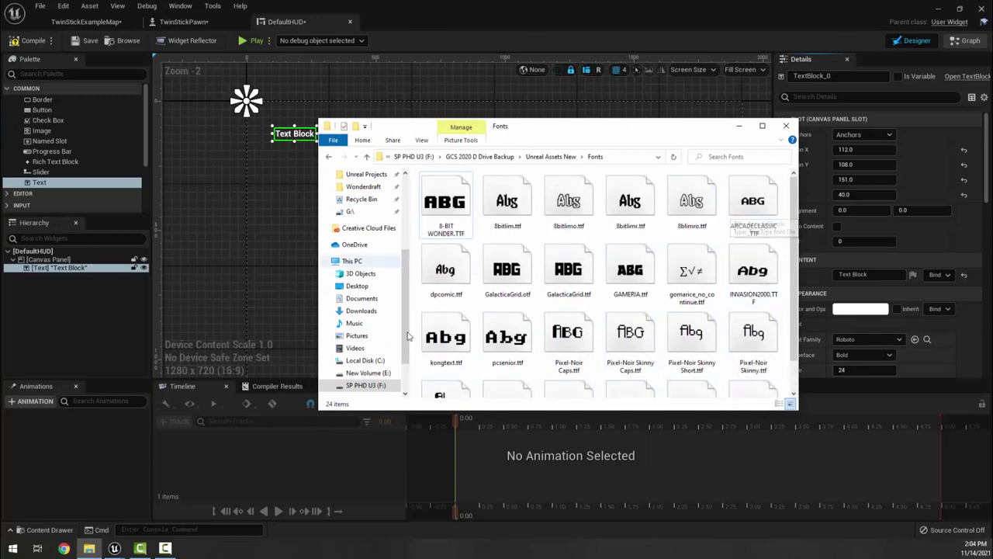
{"action": "left_click", "coordinate": [439, 198]}
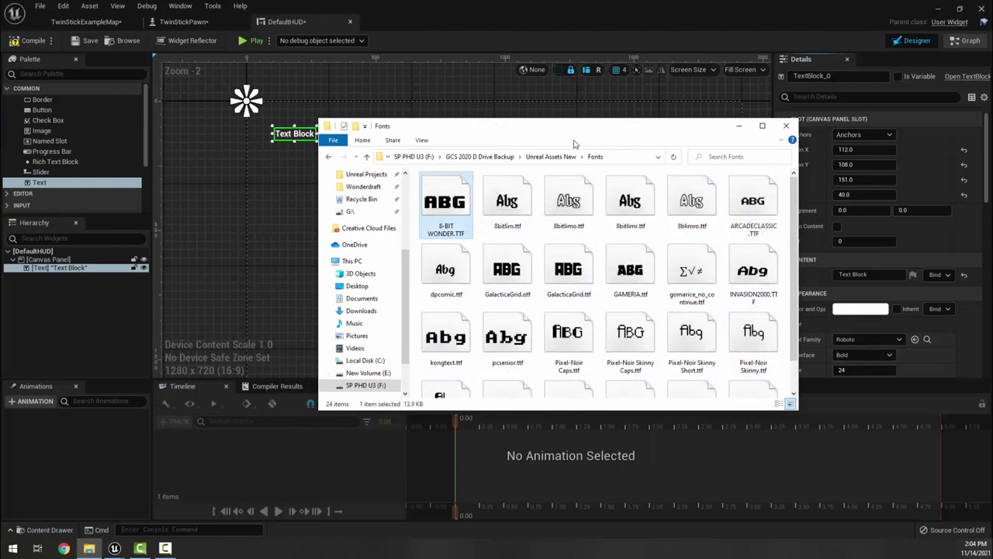
Import 8-BIT WONDER.TTF into the HUD folder, creating a matching font asset.
{"action": "left_click_drag", "start_coordinate": [575, 135], "coordinate": [680, 135]}
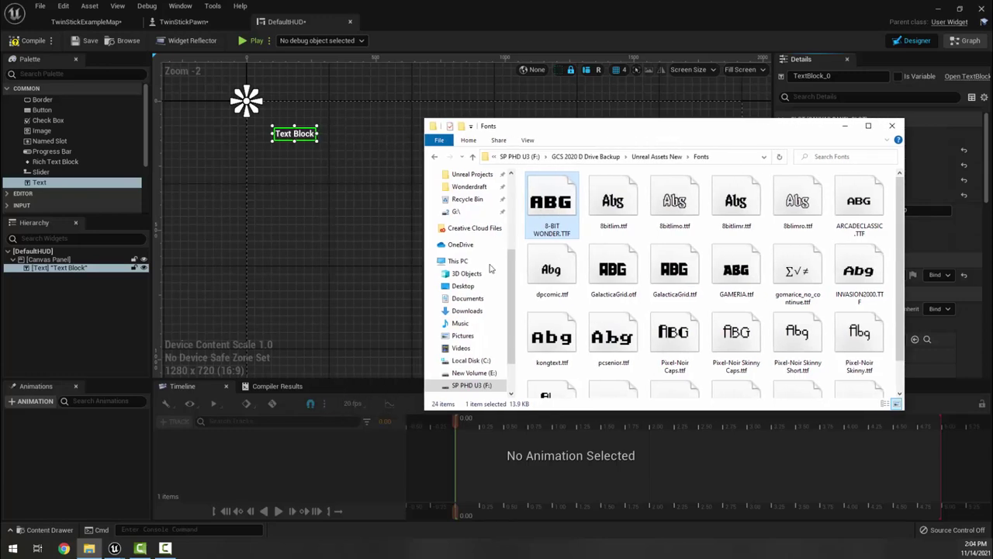
{"action": "left_click", "coordinate": [59, 532]}
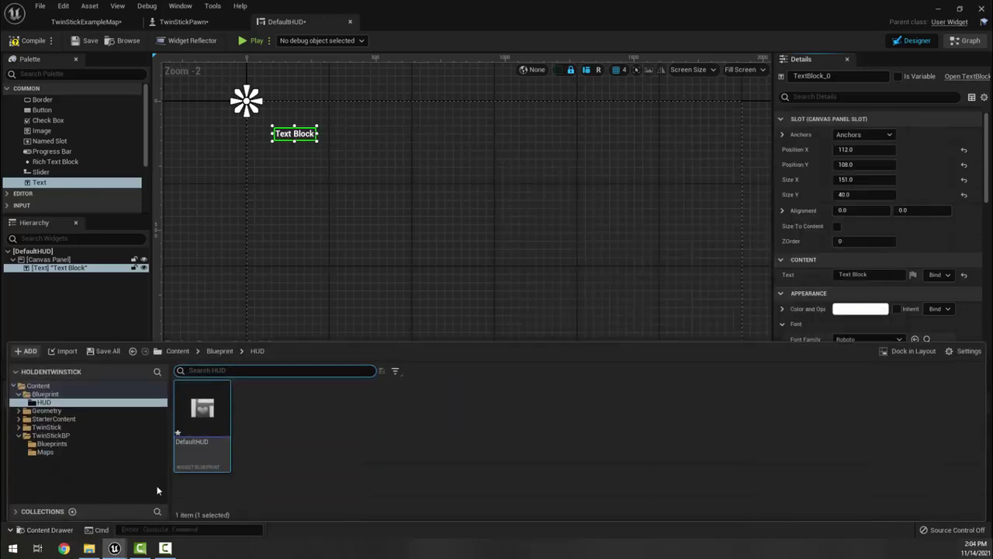
{"action": "left_click", "coordinate": [89, 548]}
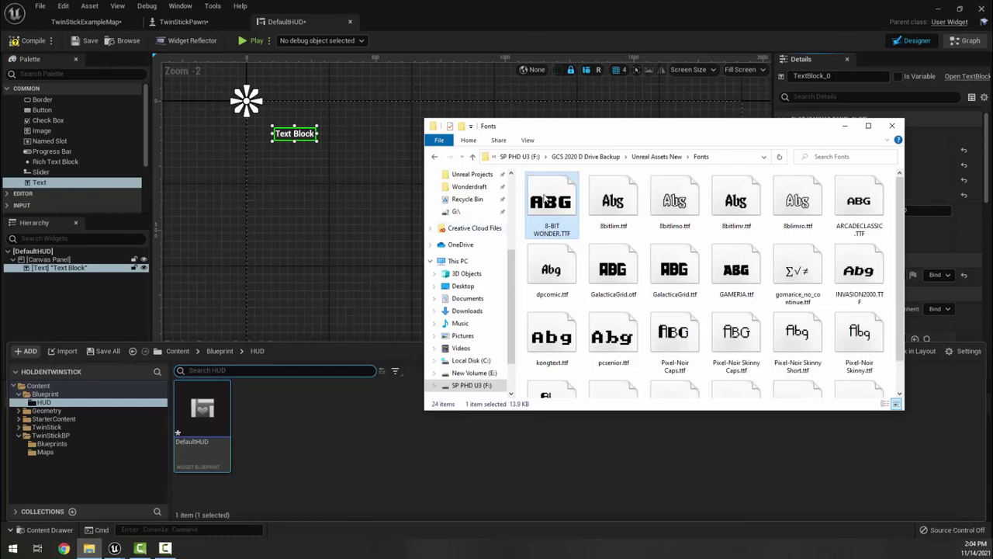
{"action": "left_click_drag", "start_coordinate": [545, 198], "coordinate": [287, 422]}
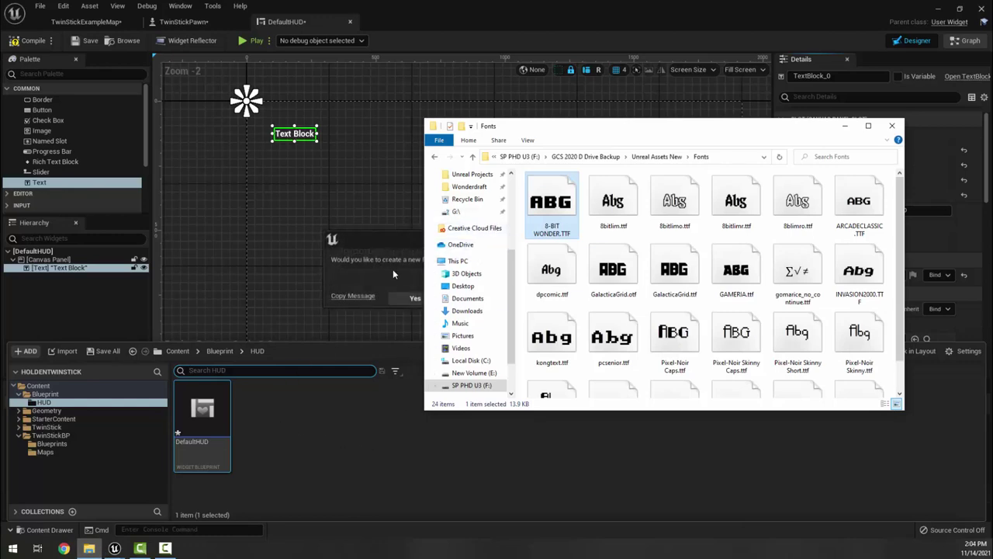
{"action": "left_click", "coordinate": [392, 269]}
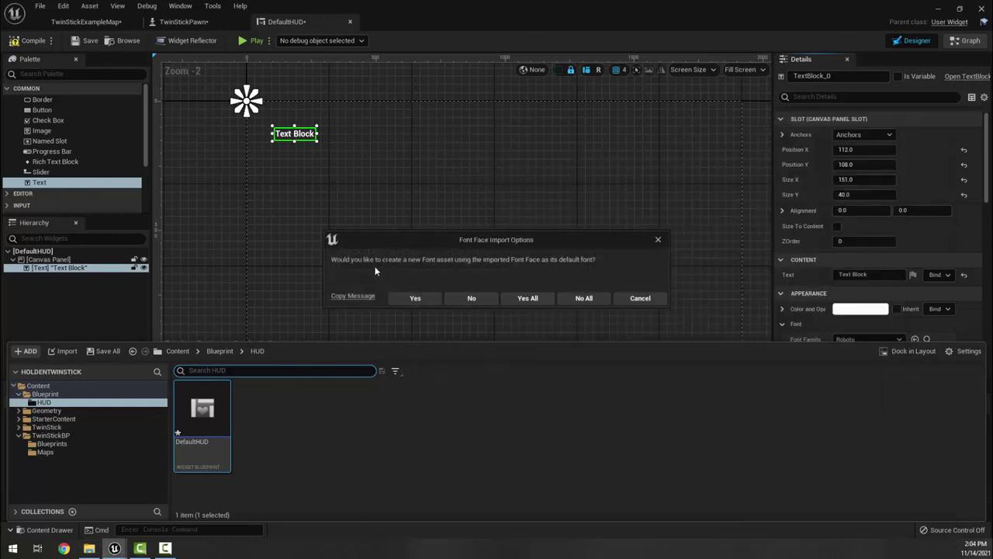
{"action": "left_click", "coordinate": [415, 298]}
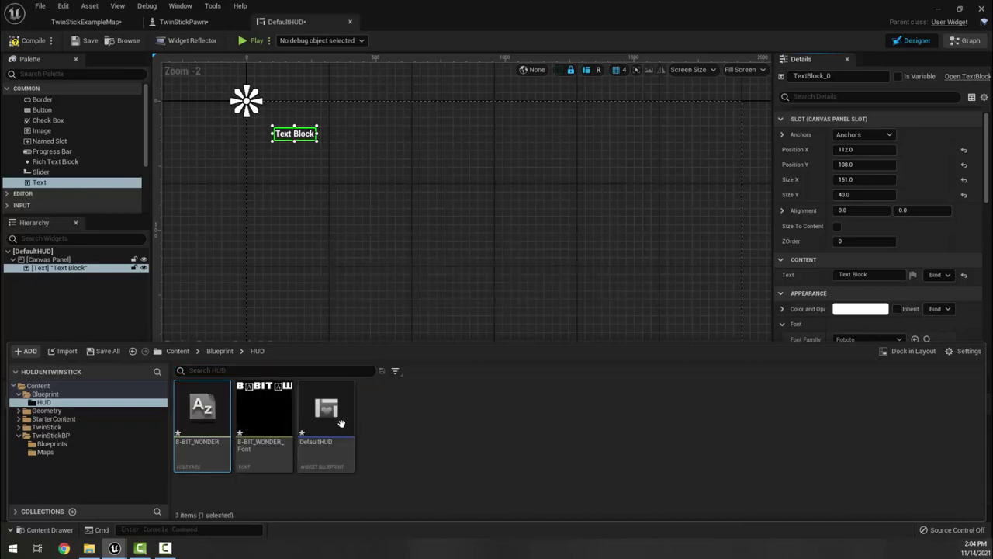
Set the text block's Font Family to 8-BIT_WONDER_Font.
{"action": "left_click", "coordinate": [221, 199]}
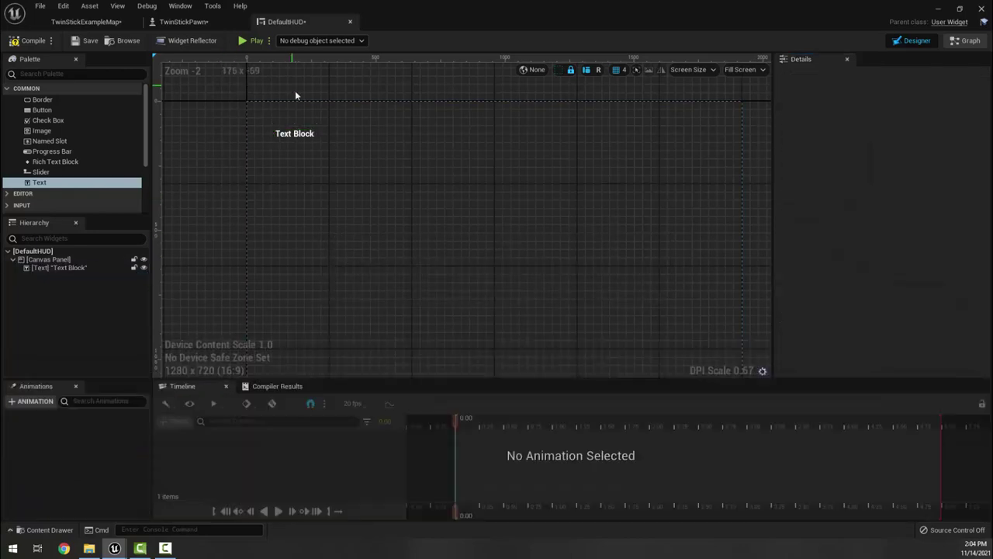
{"action": "left_click", "coordinate": [294, 135]}
{"action": "scroll", "coordinate": [294, 136], "scroll_direction": "up", "scroll_amount": 3}
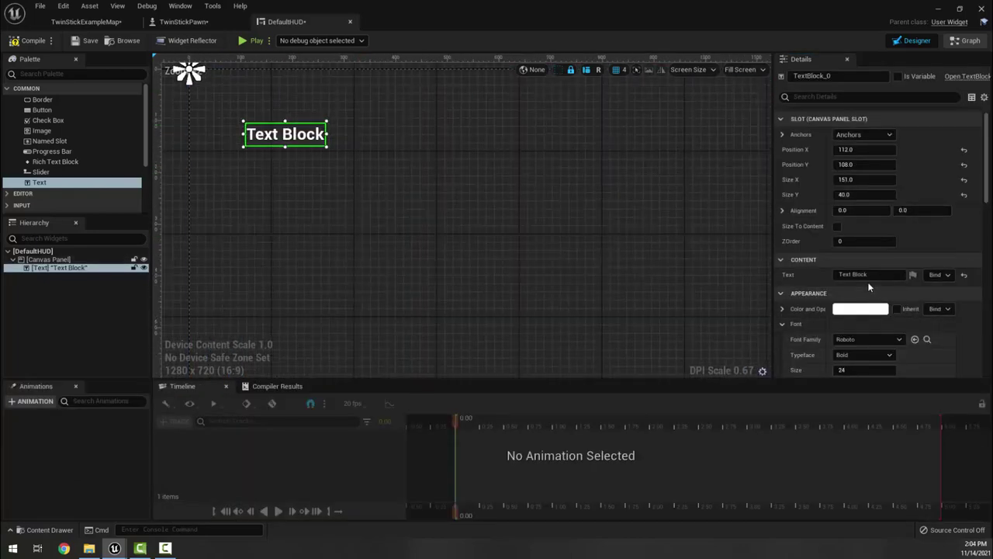
{"action": "left_click", "coordinate": [854, 338]}
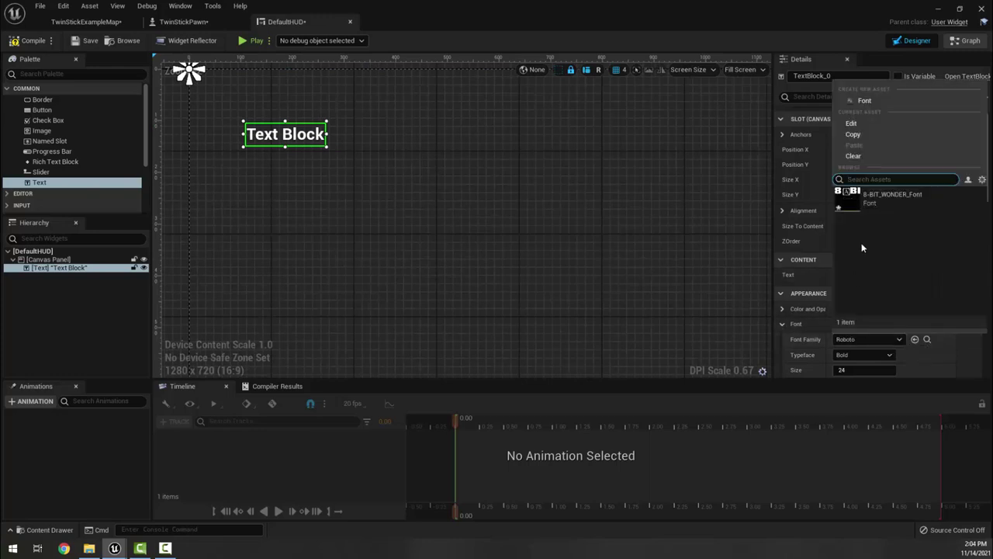
{"action": "left_click", "coordinate": [869, 200]}
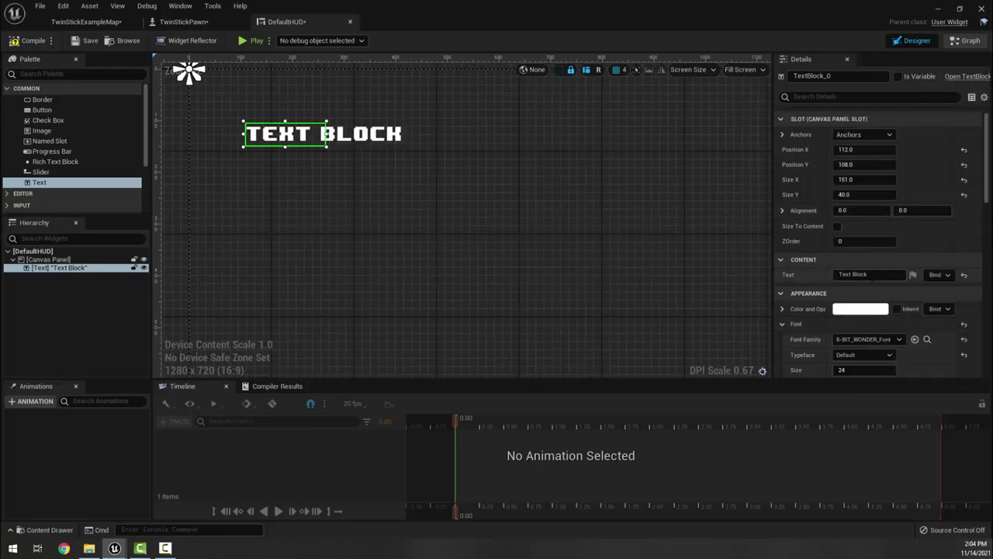
Change the text block's content to SCORE.
{"action": "left_click", "coordinate": [854, 274]}
{"action": "type", "text": "SCORE"}
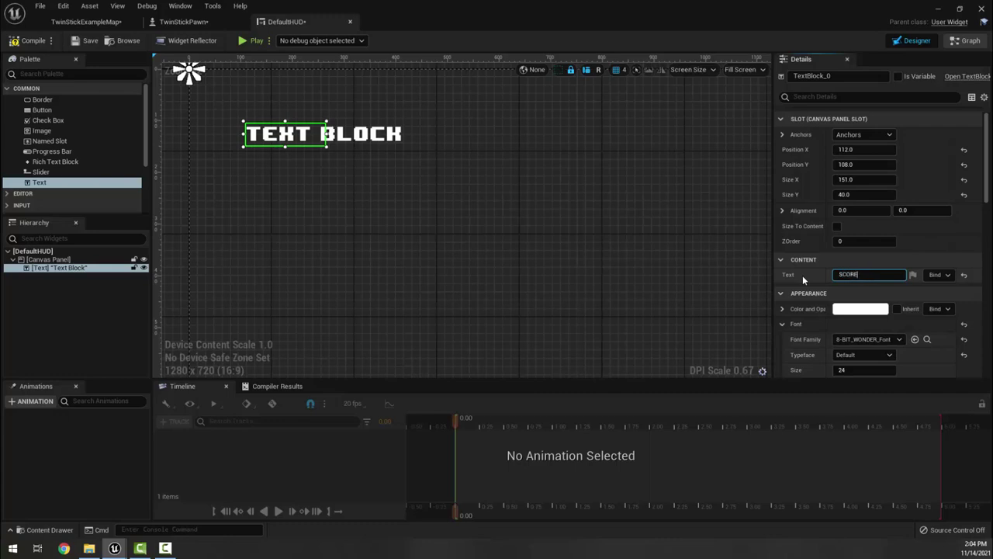
{"action": "key", "text": "Return"}
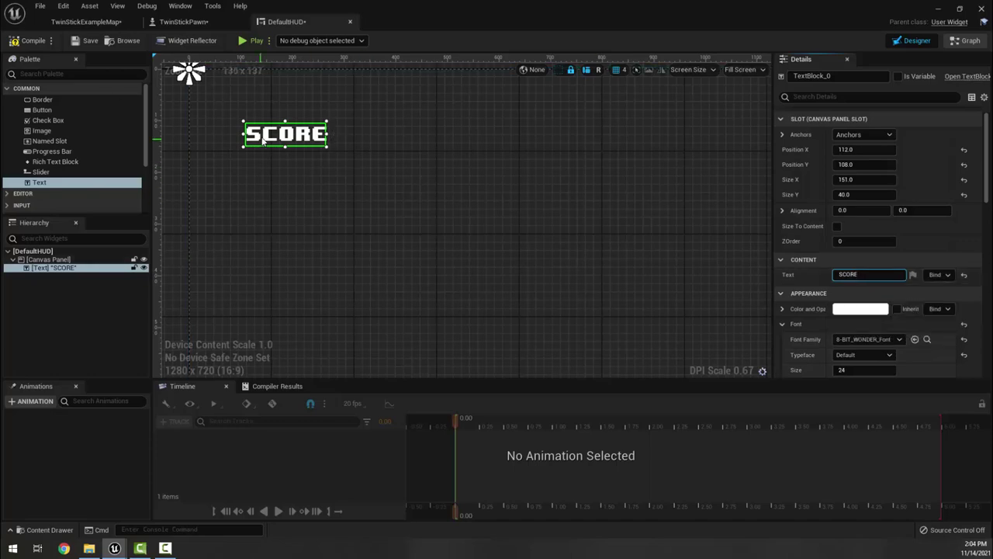
Move SCORE to position 28, 24, set font size 44, and widen its box to fit.
{"action": "left_click_drag", "start_coordinate": [272, 134], "coordinate": [231, 93]}
{"action": "right_click_drag", "start_coordinate": [231, 61], "coordinate": [259, 107]}
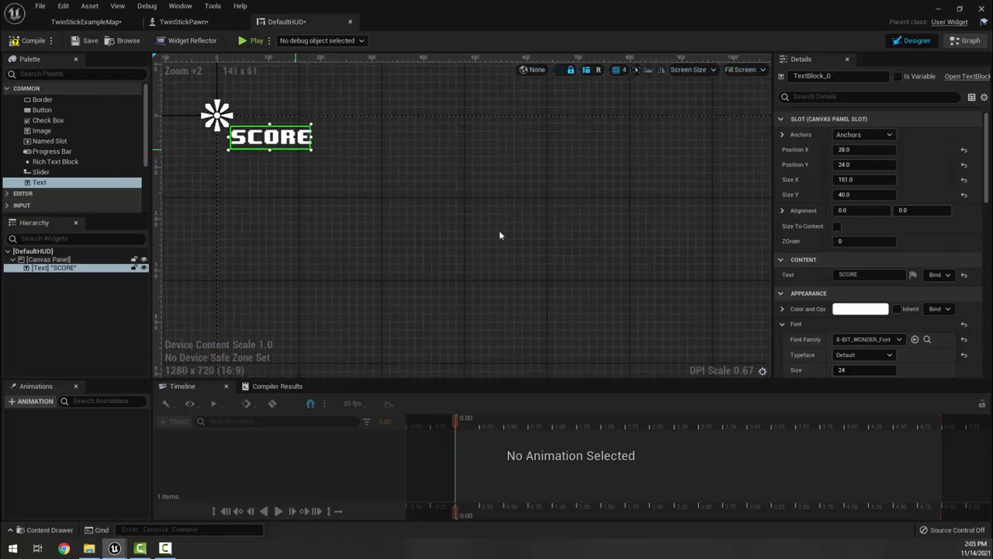
{"action": "left_click", "coordinate": [863, 371]}
{"action": "key", "text": "Return"}
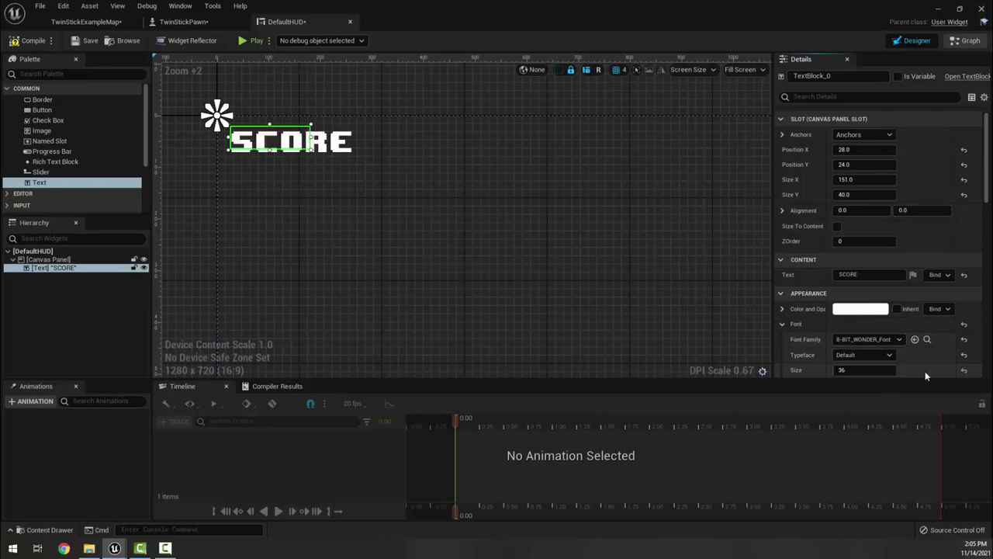
{"action": "scroll", "coordinate": [276, 147], "scroll_direction": "down", "scroll_amount": 5}
{"action": "scroll", "coordinate": [308, 176], "scroll_direction": "down", "scroll_amount": 1}
{"action": "scroll", "coordinate": [318, 183], "scroll_direction": "up", "scroll_amount": 1}
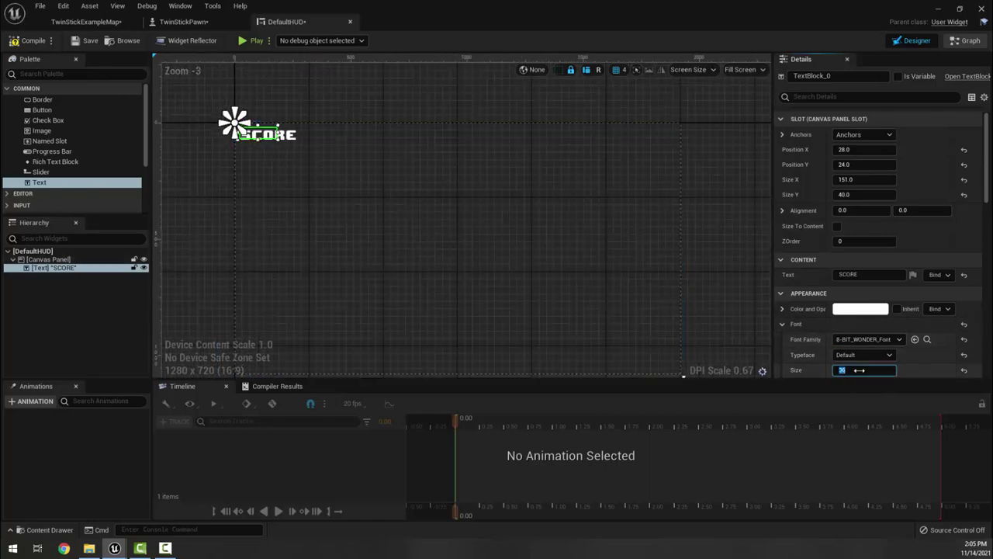
{"action": "left_click", "coordinate": [887, 373]}
{"action": "type", "text": "44"}
{"action": "key", "text": "Return"}
{"action": "scroll", "coordinate": [280, 116], "scroll_direction": "up", "scroll_amount": 6}
{"action": "left_click_drag", "start_coordinate": [303, 144], "coordinate": [375, 157]}
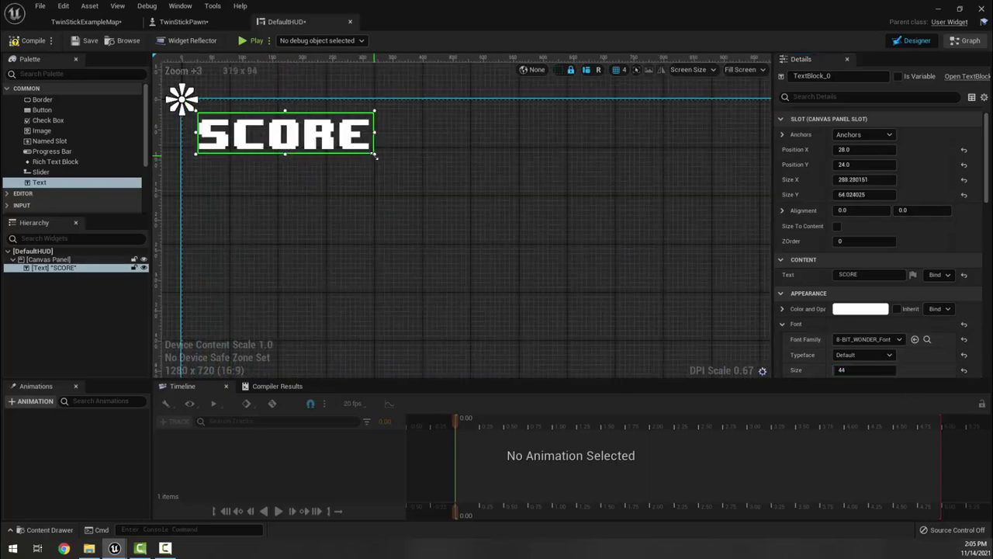
Duplicate SCORE, place the copy to its right, and give it PLACEHOLDER text.
{"action": "right_click", "coordinate": [68, 269]}
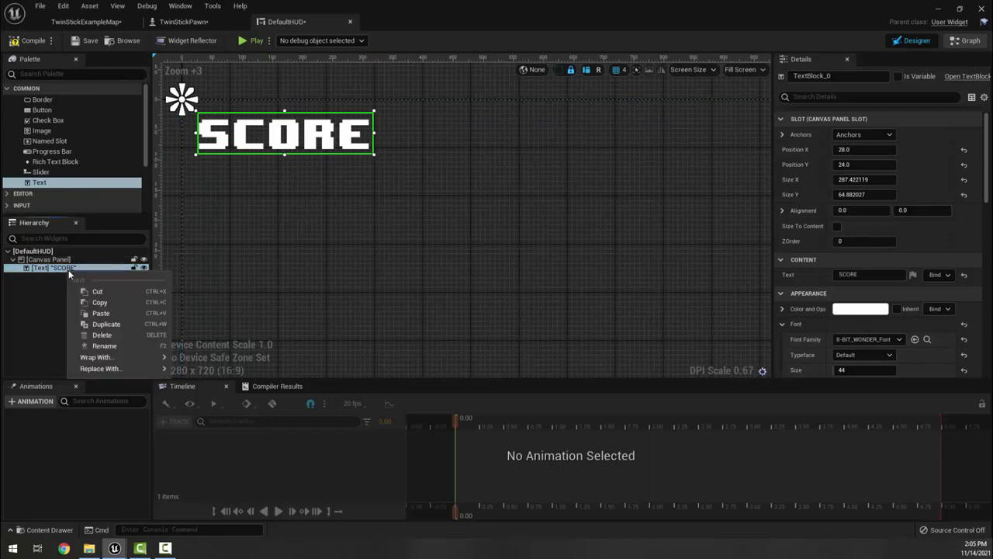
{"action": "left_click", "coordinate": [106, 323]}
{"action": "left_click_drag", "start_coordinate": [273, 156], "coordinate": [458, 138]}
{"action": "left_click", "coordinate": [865, 274]}
{"action": "type", "text": "PLACEH"}
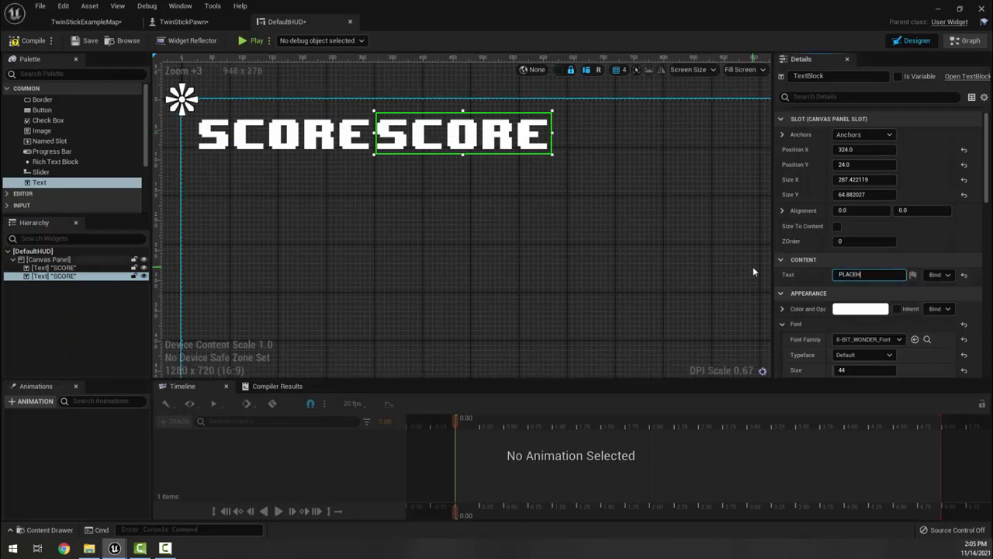
{"action": "type", "text": "OLDER"}
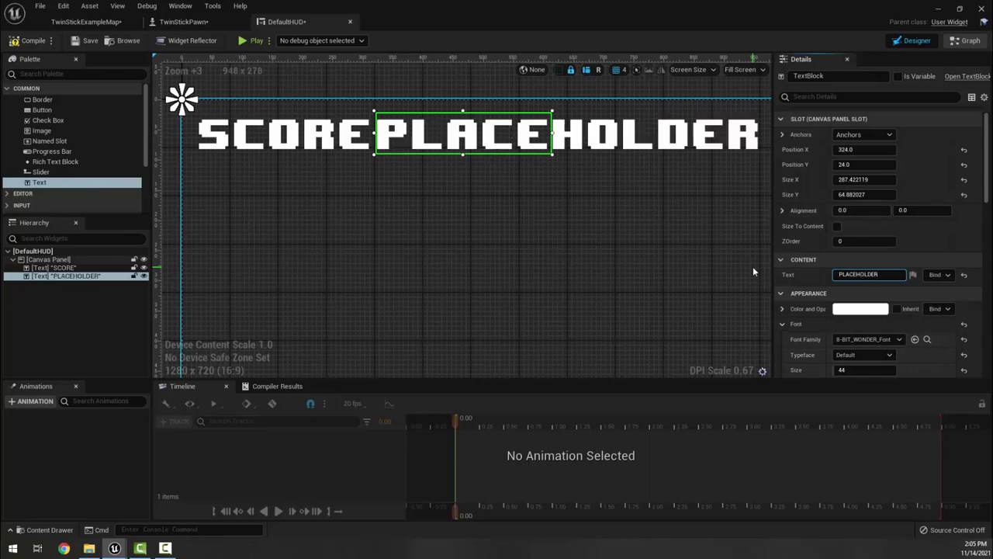
Replace the copy's PLACEHOLDER text with ABCDF.
{"action": "right_click_drag", "start_coordinate": [443, 195], "coordinate": [375, 218]}
{"action": "scroll", "coordinate": [400, 174], "scroll_direction": "down", "scroll_amount": 4}
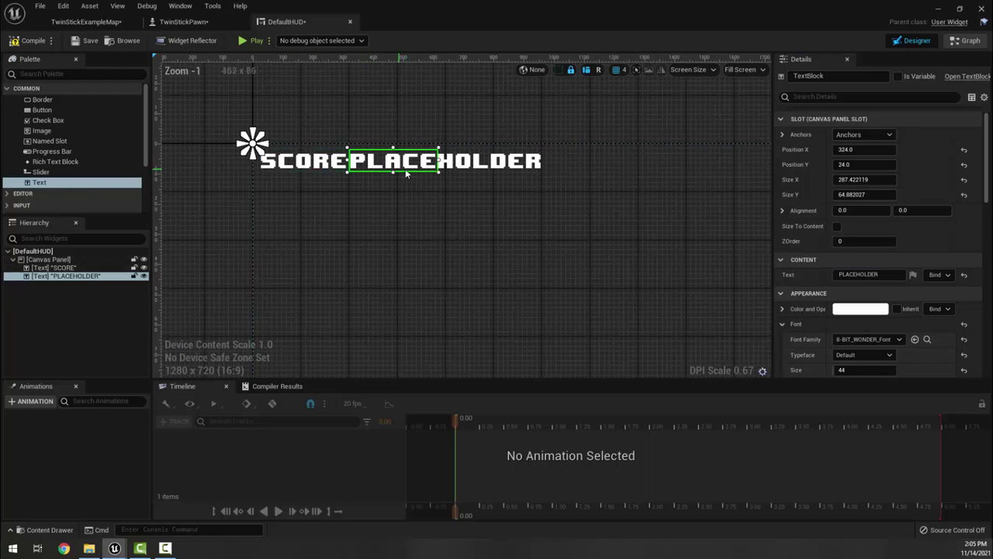
{"action": "right_click_drag", "start_coordinate": [374, 194], "coordinate": [342, 176]}
{"action": "right_click_drag", "start_coordinate": [554, 248], "coordinate": [485, 213]}
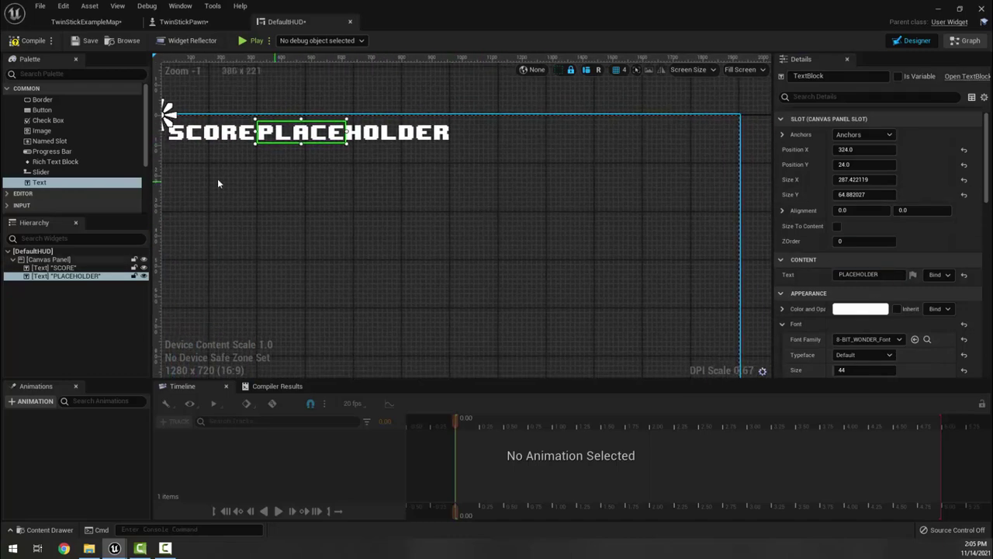
{"action": "left_click", "coordinate": [212, 140]}
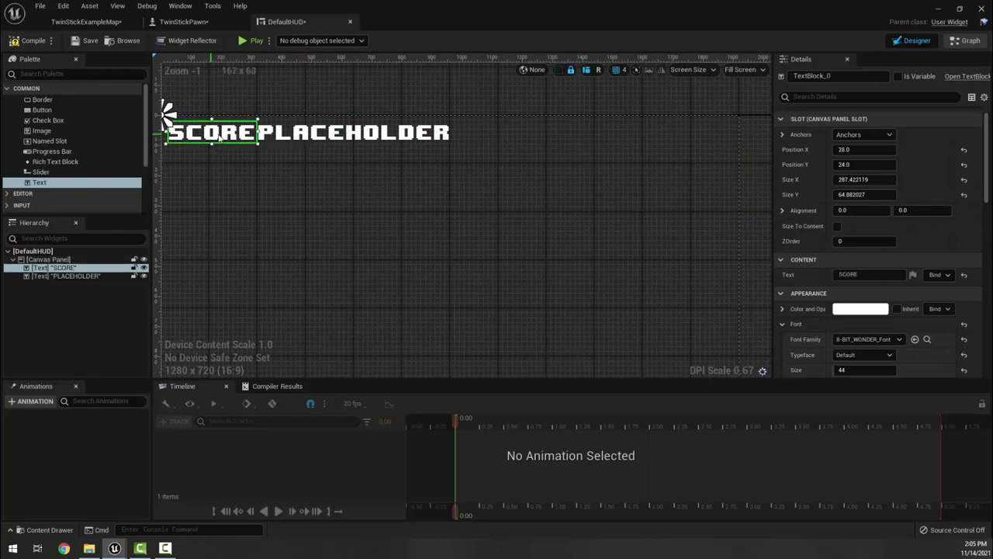
{"action": "left_click", "coordinate": [314, 136], "text": "ctrl"}
{"action": "right_click_drag", "start_coordinate": [275, 187], "coordinate": [314, 187]}
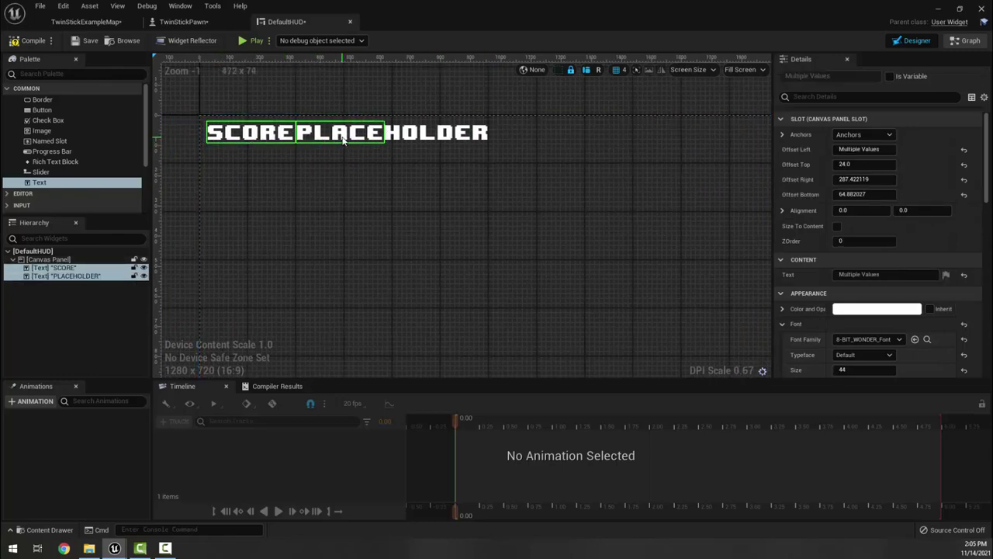
{"action": "left_click", "coordinate": [332, 171]}
{"action": "left_click", "coordinate": [338, 133]}
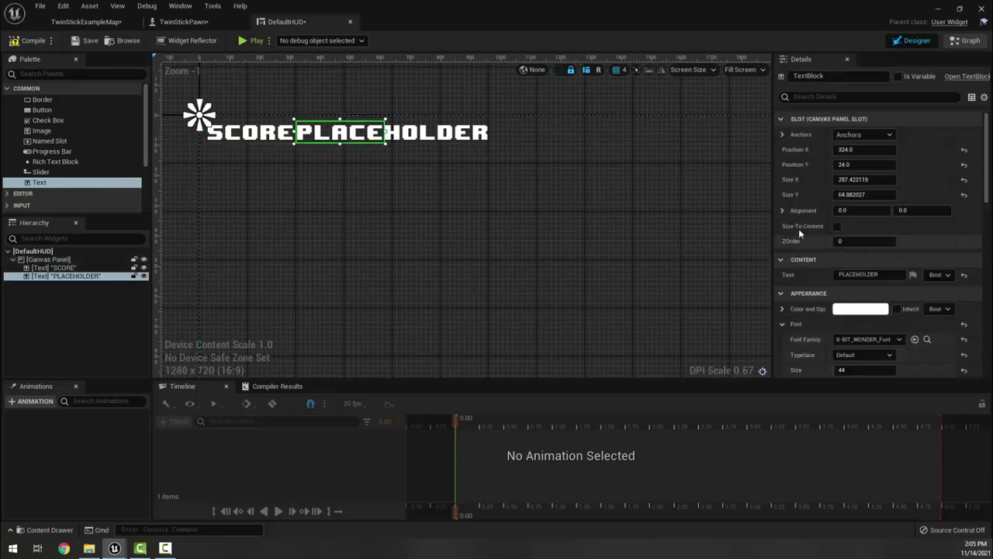
{"action": "left_click", "coordinate": [857, 274]}
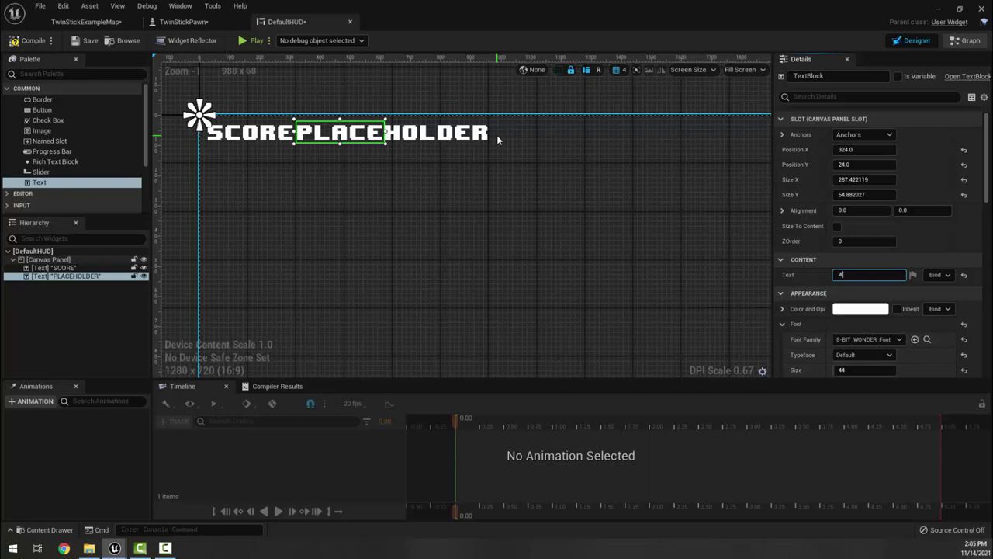
{"action": "key", "text": "Return"}
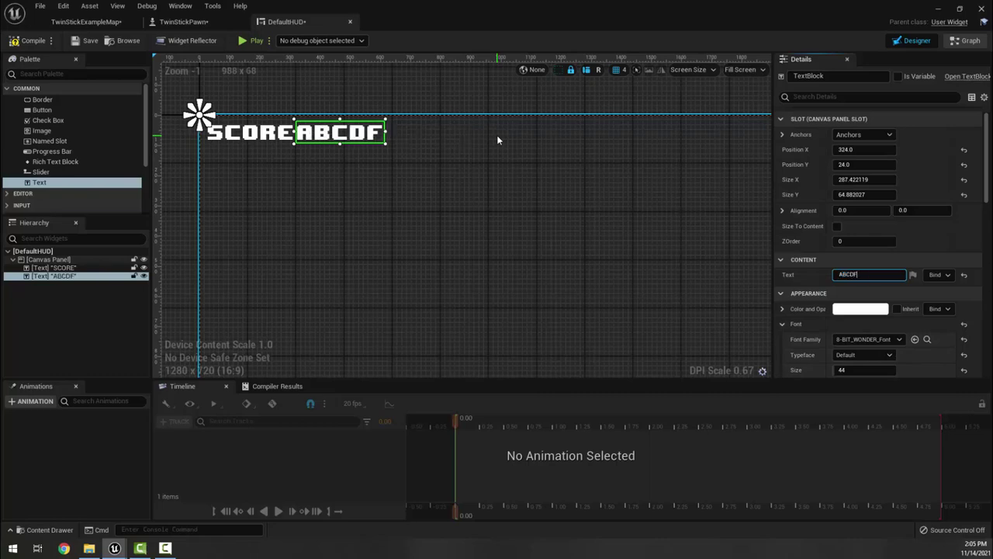
Select SCORE and ABCDF together and move them to the canvas's right side.
{"action": "left_click", "coordinate": [307, 97]}
{"action": "left_click", "coordinate": [262, 136]}
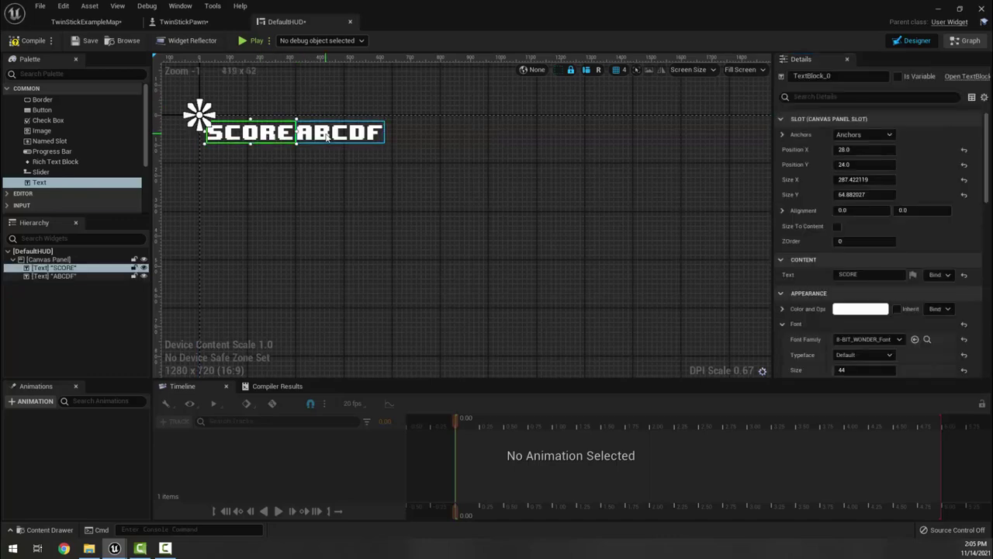
{"action": "left_click", "coordinate": [338, 133], "text": "ctrl"}
{"action": "left_click_drag", "start_coordinate": [250, 137], "coordinate": [654, 138]}
{"action": "right_click_drag", "start_coordinate": [654, 139], "coordinate": [518, 146]}
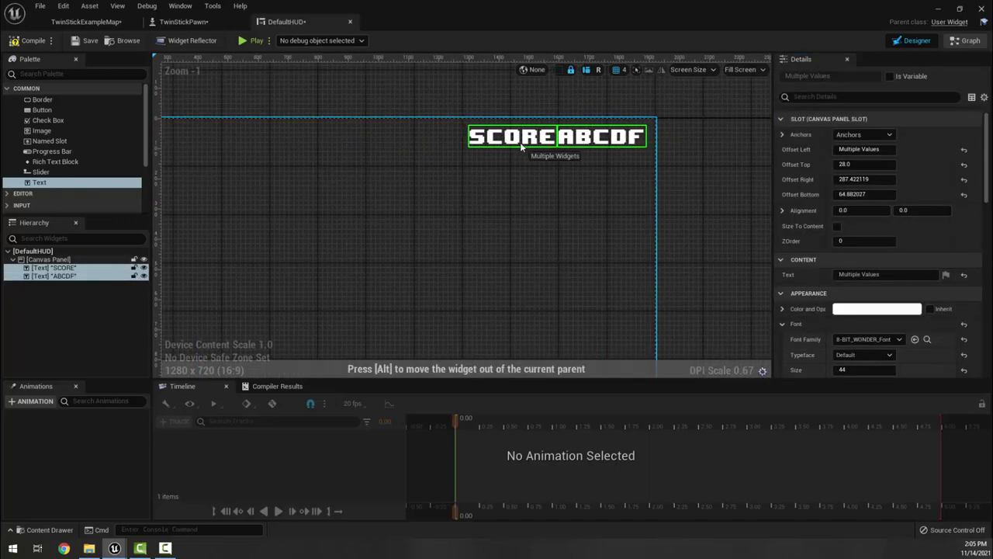
Anchor both SCORE and ABCDF to the top-right corner preset.
{"action": "left_click", "coordinate": [885, 136]}
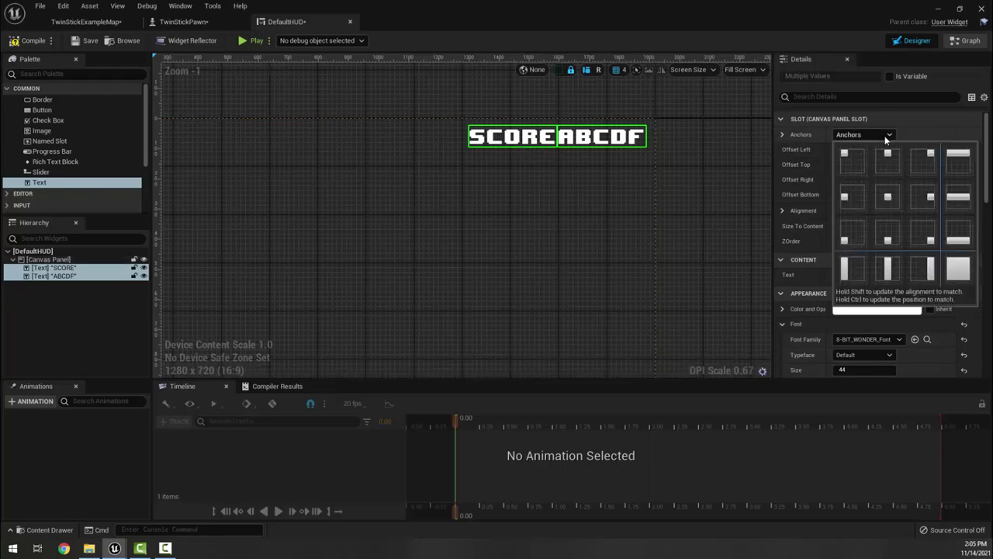
{"action": "left_click", "coordinate": [921, 161]}
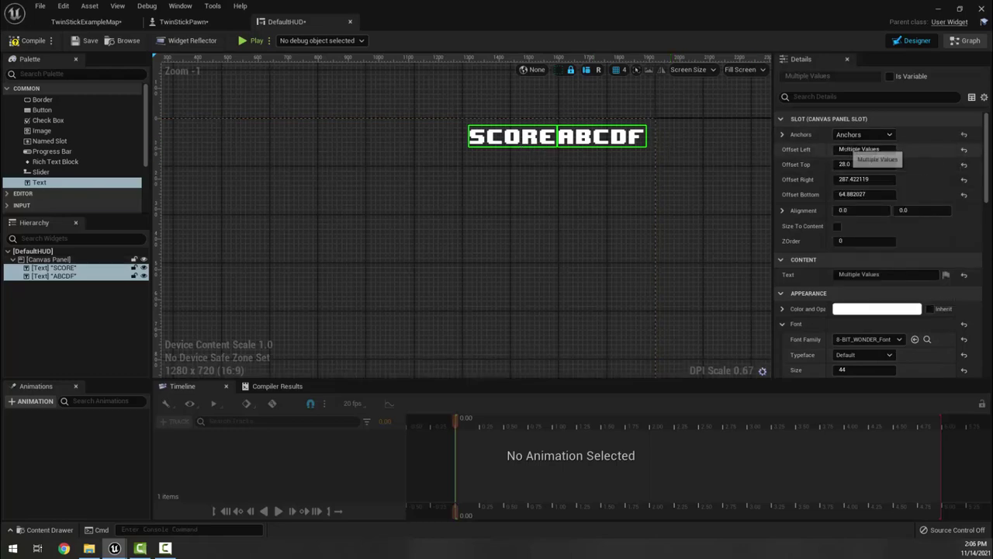
{"action": "left_click", "coordinate": [869, 135]}
{"action": "left_click", "coordinate": [920, 159]}
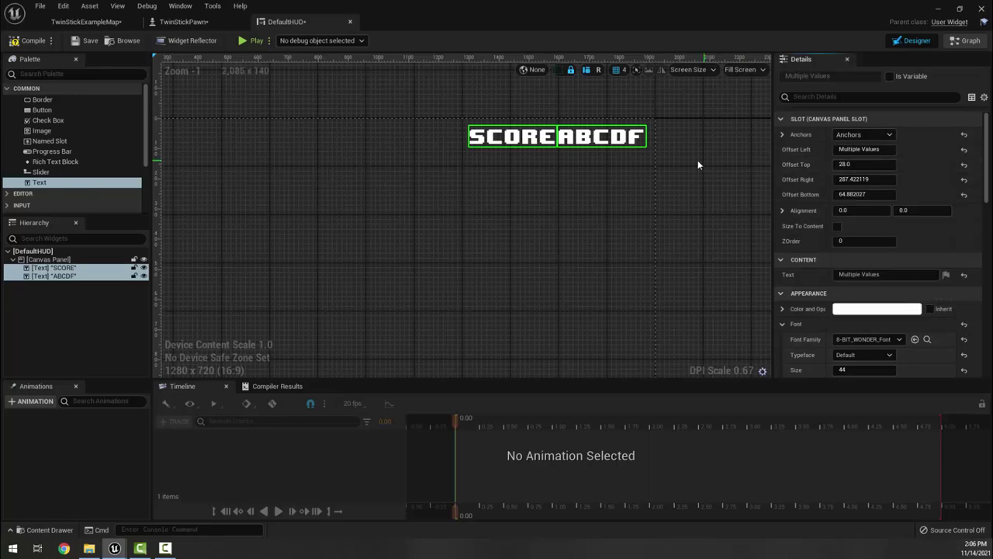
{"action": "left_click", "coordinate": [697, 160]}
{"action": "left_click", "coordinate": [602, 136]}
{"action": "left_click", "coordinate": [346, 214]}
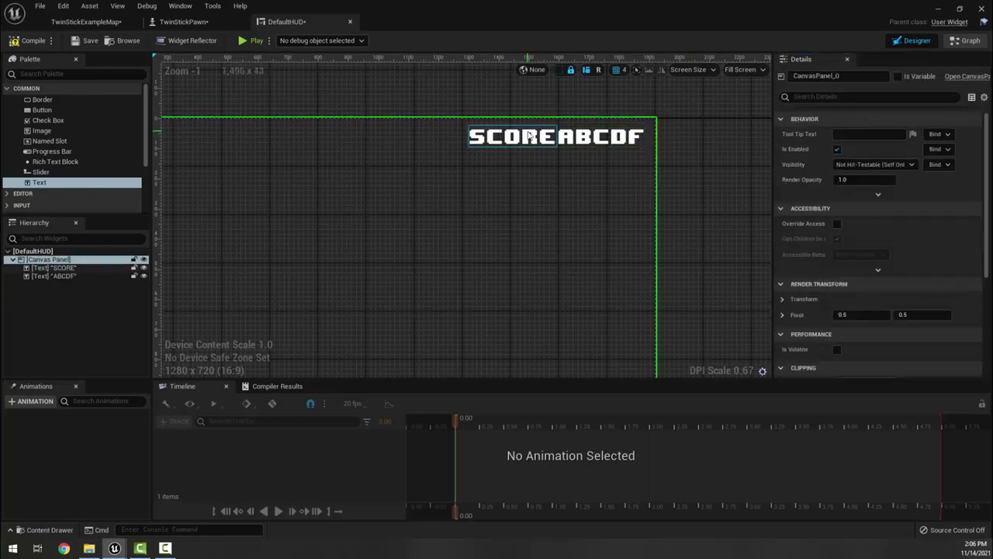
{"action": "left_click", "coordinate": [512, 136]}
{"action": "left_click", "coordinate": [602, 137], "text": "ctrl"}
Duplicate the SCORE text and drag the new copy to the canvas's top-left.
{"action": "right_click", "coordinate": [95, 276]}
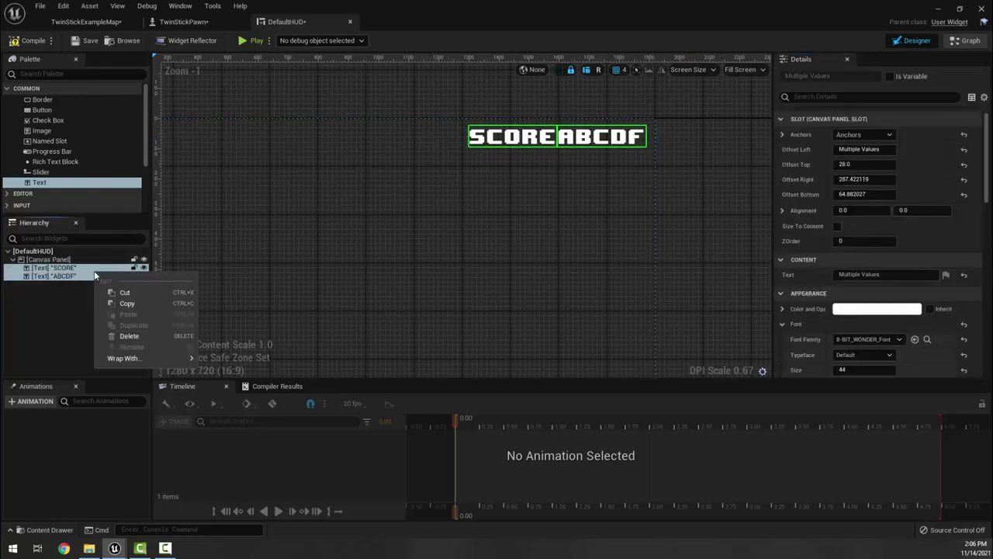
{"action": "left_click", "coordinate": [56, 277]}
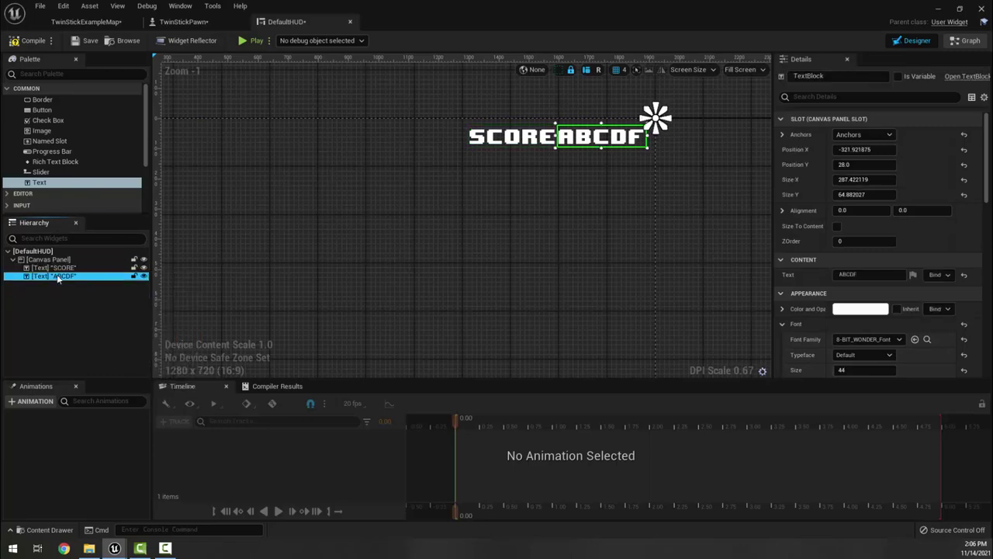
{"action": "left_click", "coordinate": [65, 268]}
{"action": "right_click", "coordinate": [65, 269]}
{"action": "left_click", "coordinate": [97, 323]}
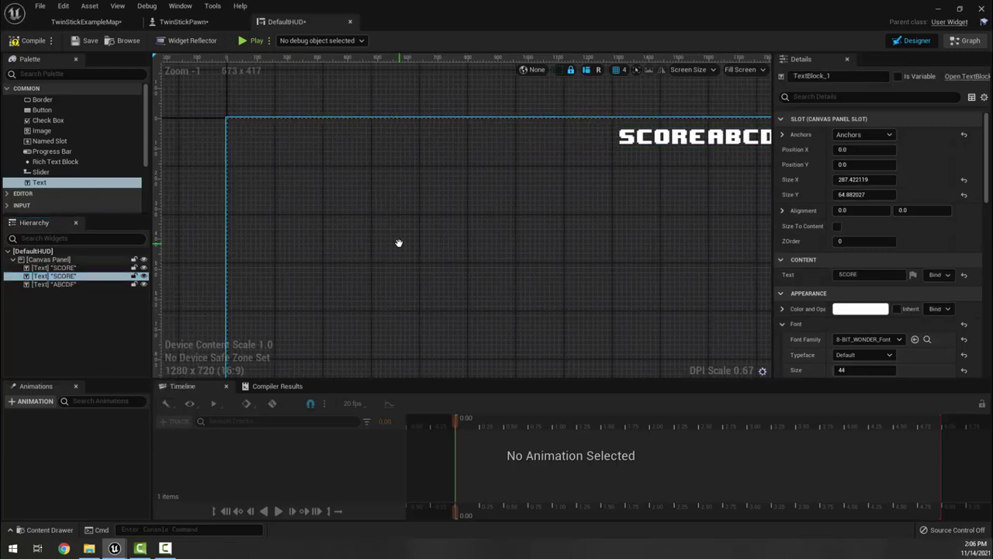
{"action": "left_click", "coordinate": [276, 234]}
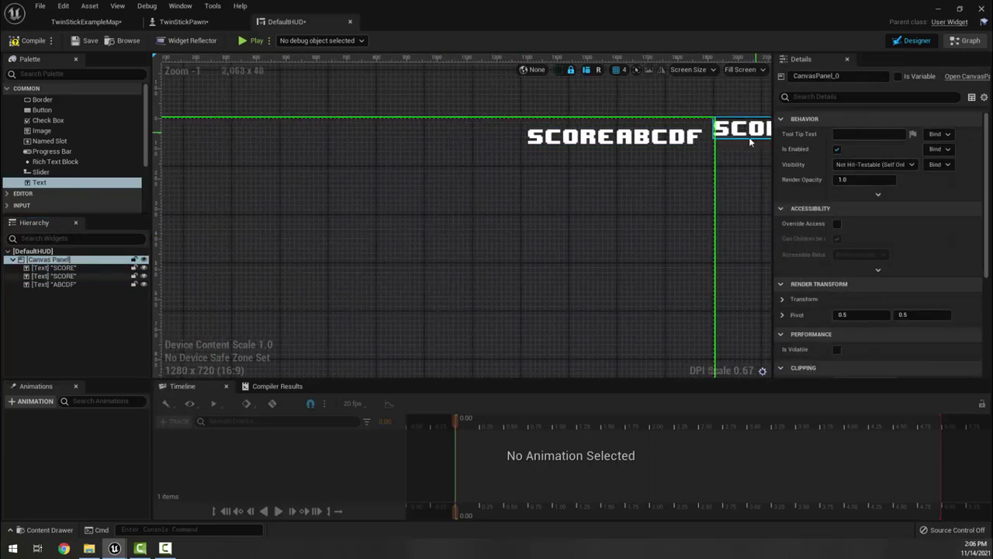
{"action": "left_click_drag", "start_coordinate": [745, 132], "coordinate": [177, 139]}
Nudge the SCORE copy into place and apply the top-left anchor, giving position 24, 36.
{"action": "right_click_drag", "start_coordinate": [326, 179], "coordinate": [471, 182]}
{"action": "scroll", "coordinate": [391, 143], "scroll_direction": "up", "scroll_amount": 2}
{"action": "left_click_drag", "start_coordinate": [393, 142], "coordinate": [317, 139]}
{"action": "scroll", "coordinate": [250, 204], "scroll_direction": "down", "scroll_amount": 2}
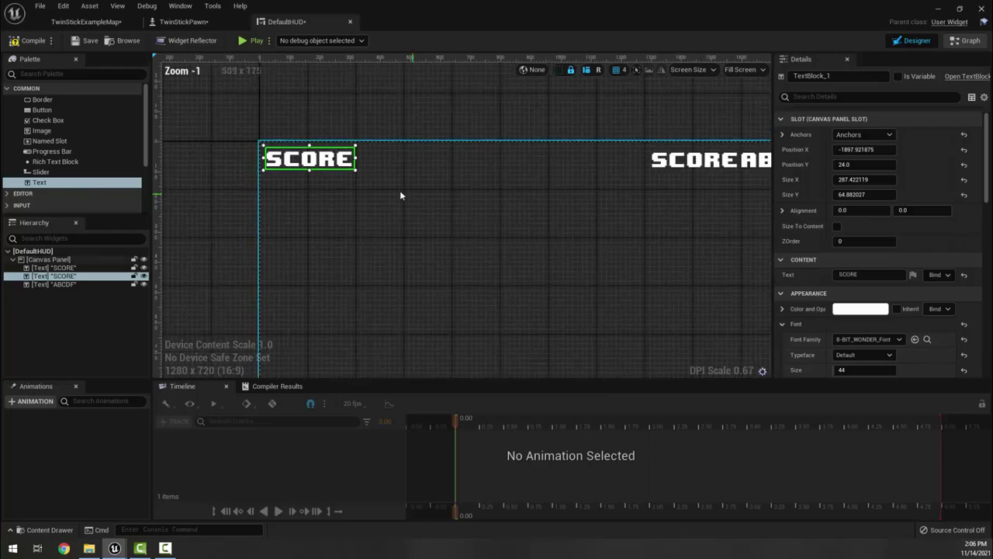
{"action": "left_click_drag", "start_coordinate": [284, 163], "coordinate": [285, 164]}
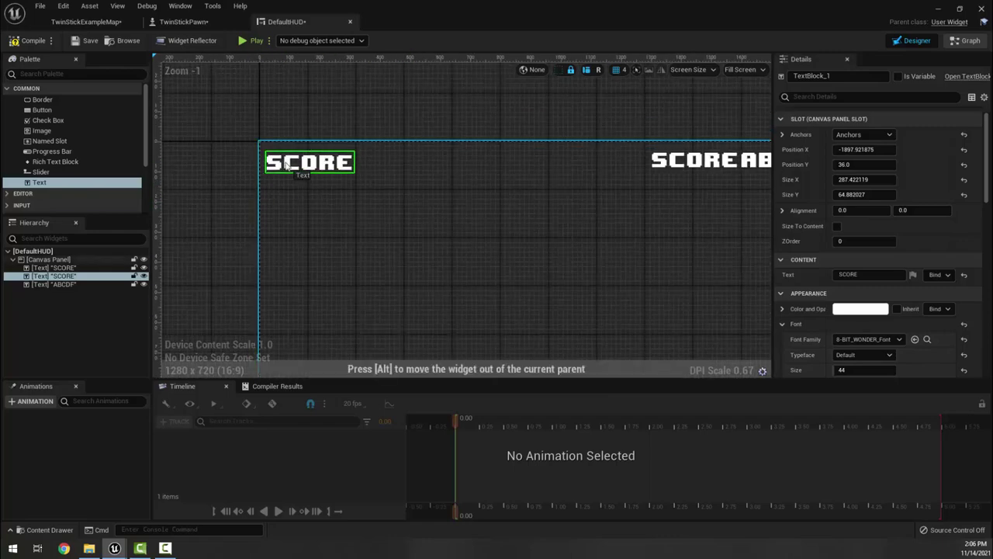
{"action": "scroll", "coordinate": [287, 163], "scroll_direction": "up", "scroll_amount": 3}
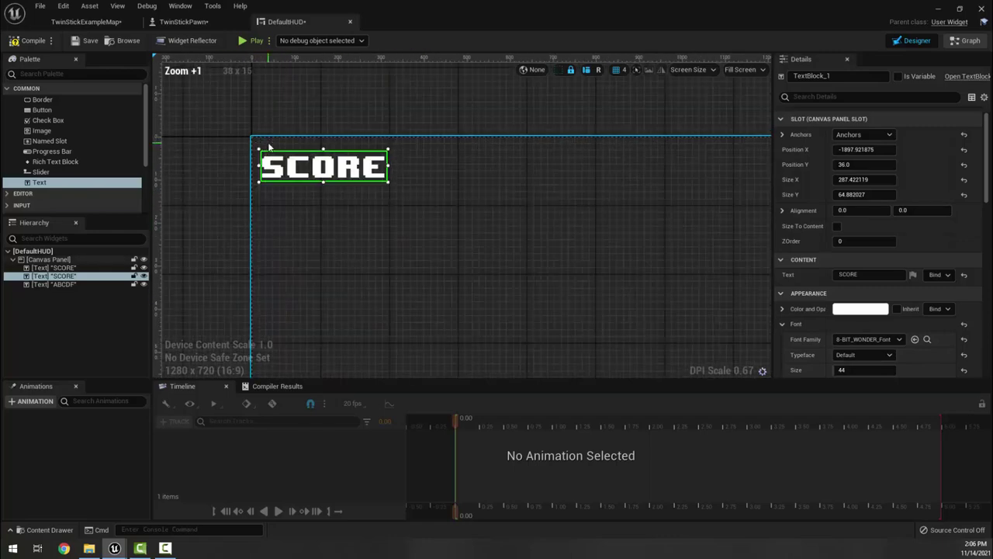
{"action": "left_click", "coordinate": [885, 135]}
{"action": "left_click", "coordinate": [850, 150]}
{"action": "scroll", "coordinate": [339, 177], "scroll_direction": "down", "scroll_amount": 1}
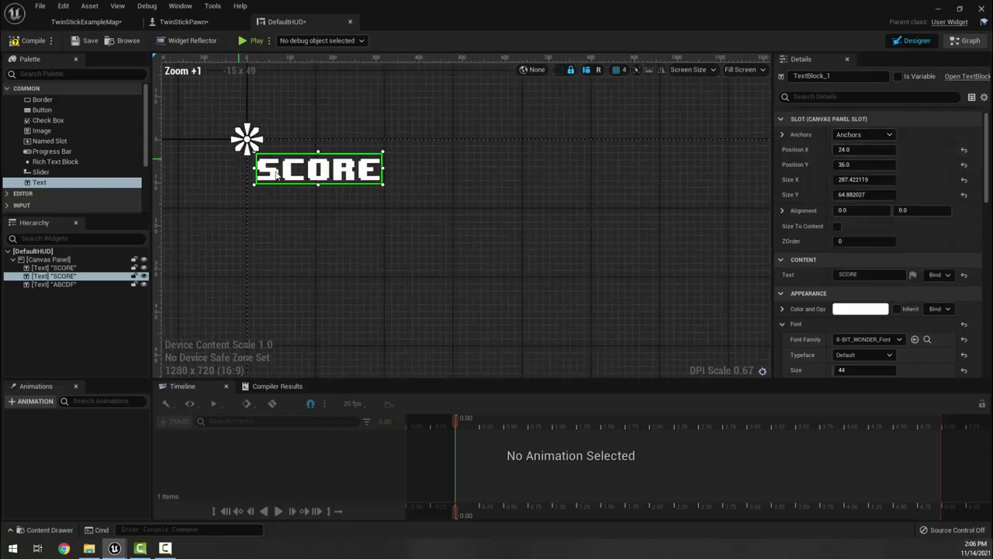
Set the copy's Color and Opacity to fully saturated red.
{"action": "scroll", "coordinate": [340, 177], "scroll_direction": "down", "scroll_amount": 1}
{"action": "left_click", "coordinate": [865, 312]}
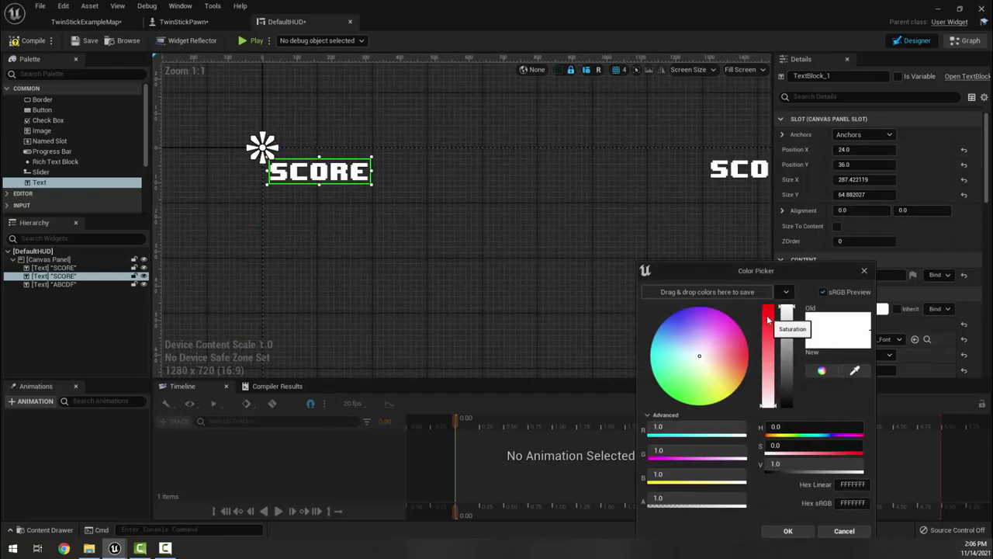
{"action": "left_click", "coordinate": [768, 310]}
{"action": "left_click", "coordinate": [787, 531]}
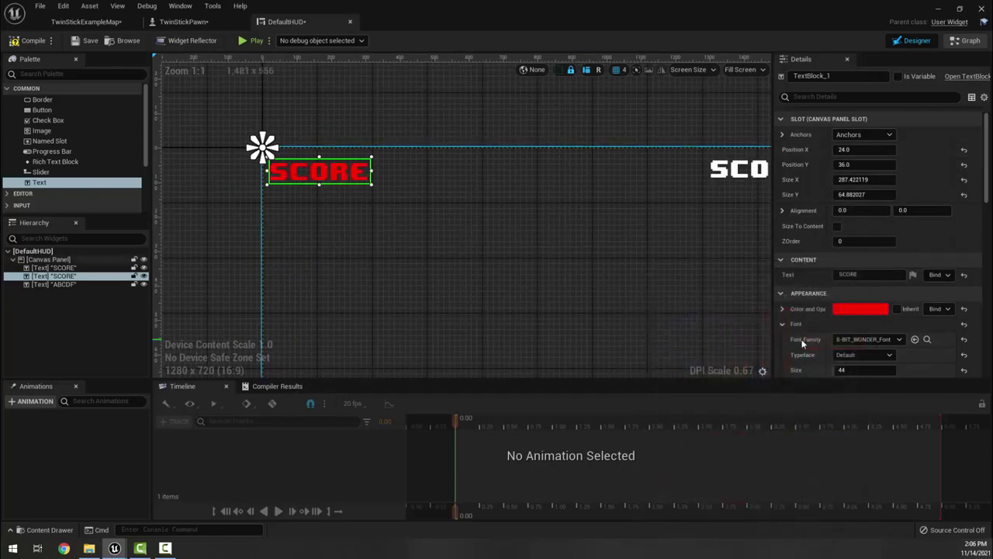
Change the copy's text to HEALTH.
{"action": "left_click", "coordinate": [868, 274]}
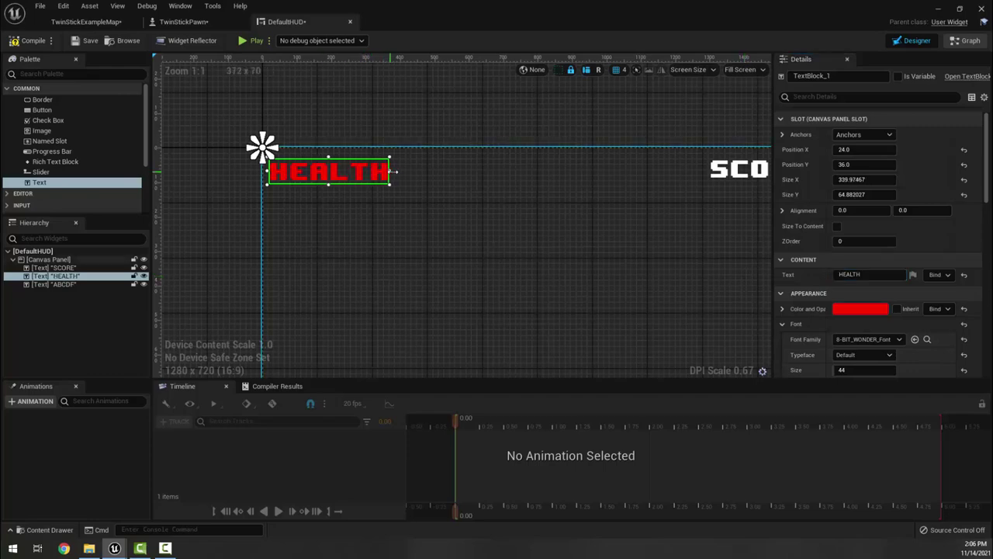
{"action": "mouse_move", "coordinate": [466, 224]}
{"action": "right_mouse_down"}
{"action": "mouse_move", "coordinate": [525, 284]}
{"action": "mouse_move", "coordinate": [404, 284]}
{"action": "mouse_move", "coordinate": [522, 283]}
{"action": "right_mouse_up"}
{"action": "scroll", "coordinate": [225, 197], "scroll_direction": "up", "scroll_amount": 1}
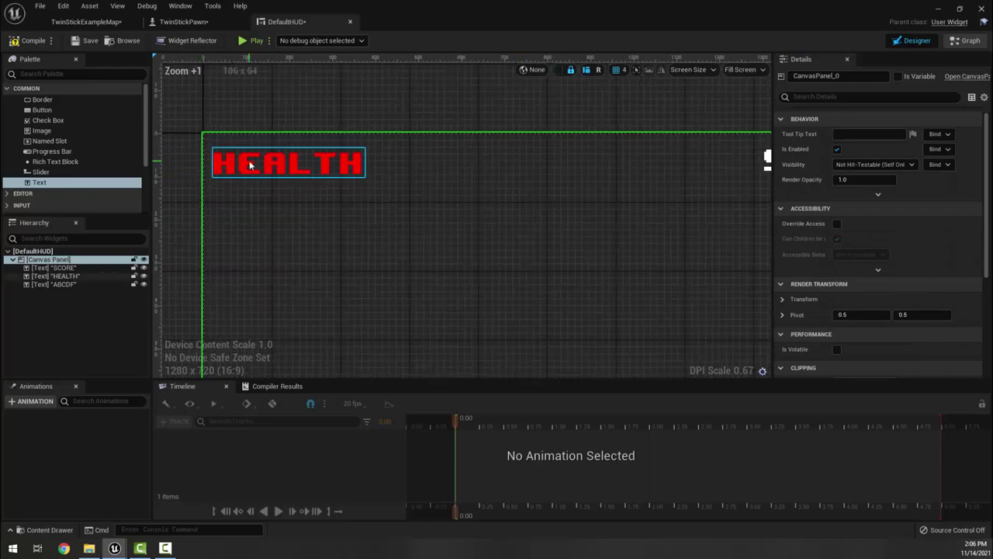
{"action": "left_click", "coordinate": [287, 165]}
{"action": "scroll", "coordinate": [446, 210], "scroll_direction": "down", "scroll_amount": 1}
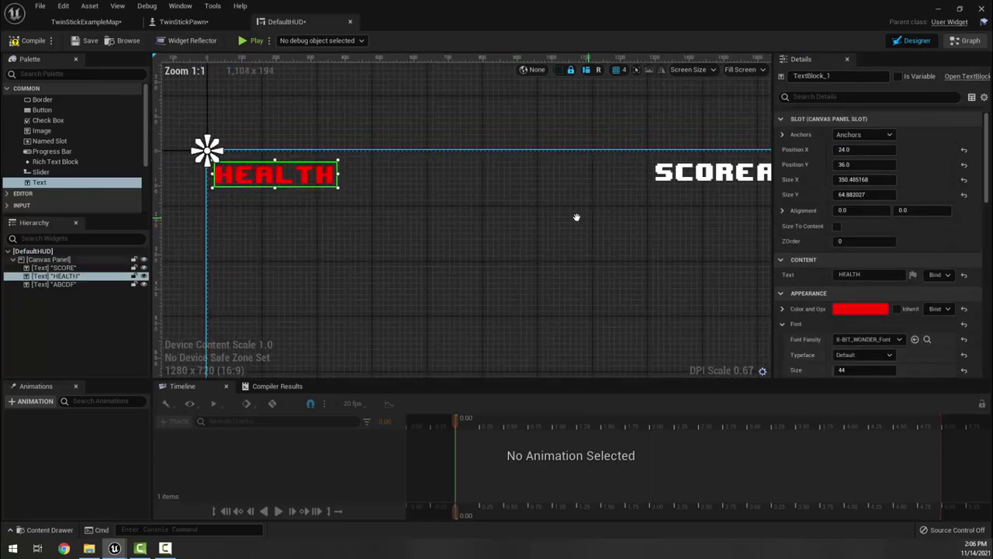
{"action": "right_click_drag", "start_coordinate": [366, 190], "coordinate": [420, 191]}
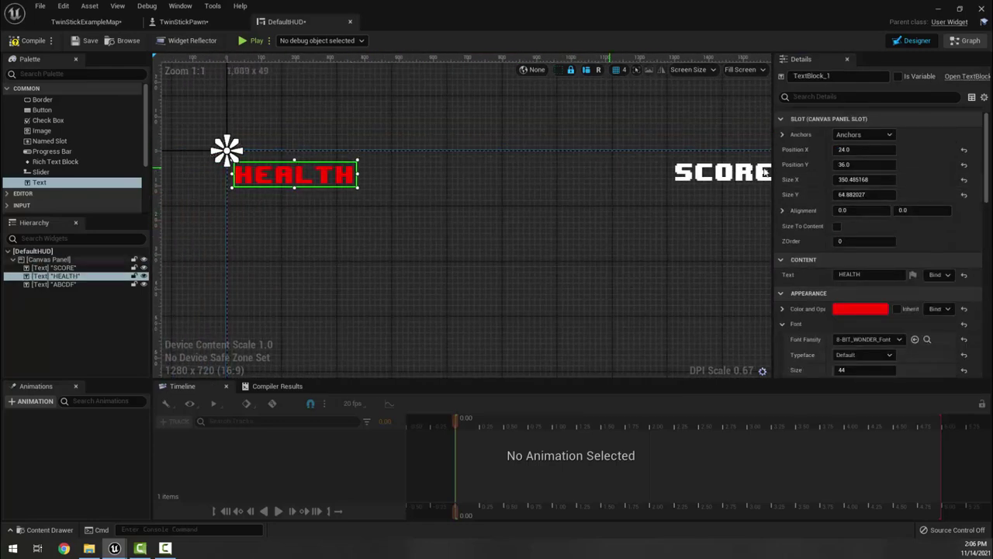
Set the ABCDF text's Position Y to 36.
{"action": "right_click_drag", "start_coordinate": [547, 244], "coordinate": [474, 243]}
{"action": "left_click", "coordinate": [750, 181]}
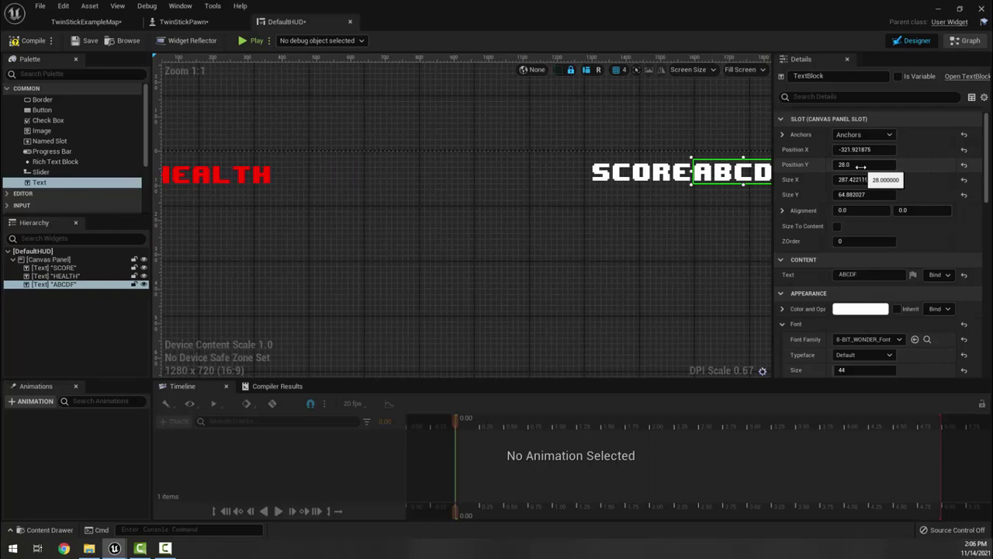
{"action": "right_click_drag", "start_coordinate": [187, 223], "coordinate": [260, 223]}
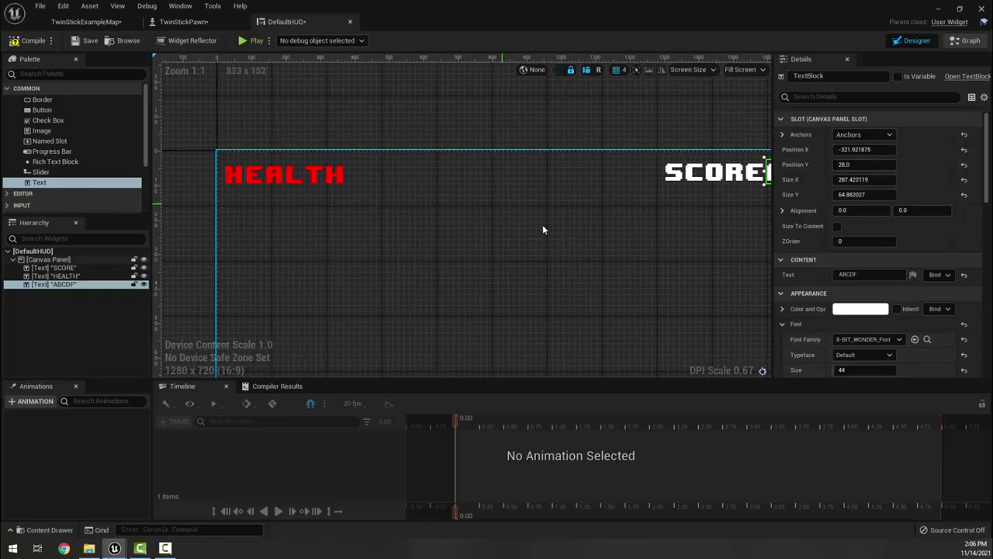
{"action": "right_click_drag", "start_coordinate": [552, 245], "coordinate": [412, 245]}
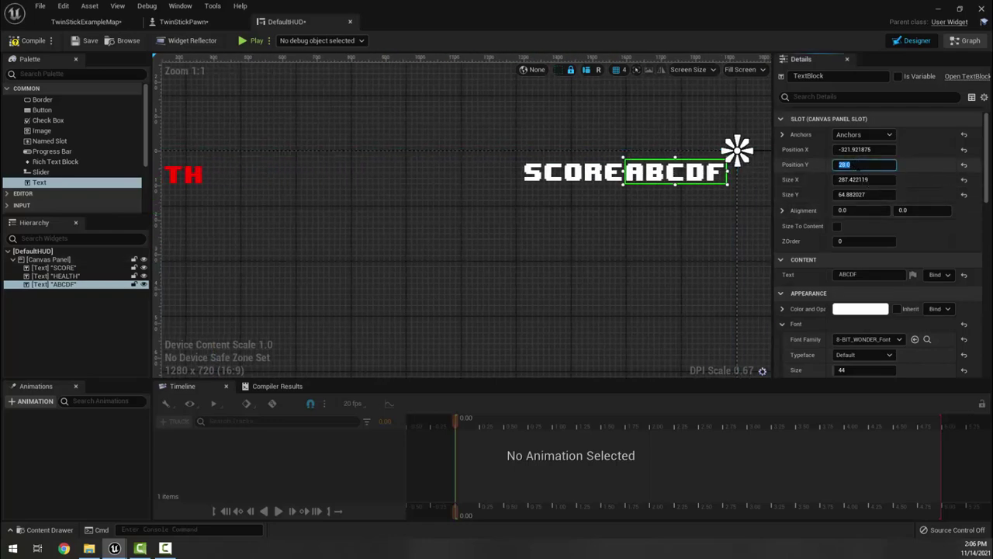
{"action": "type", "text": "36"}
{"action": "key", "text": "Return"}
Set the SCORE text's Position Y to 36 as well, level with HEALTH.
{"action": "left_click", "coordinate": [361, 245]}
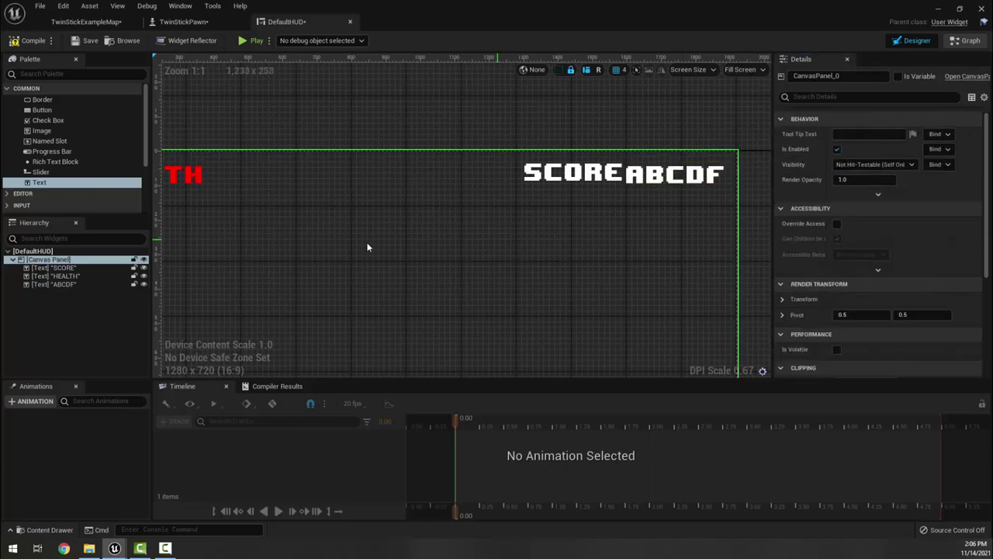
{"action": "right_click_drag", "start_coordinate": [360, 245], "coordinate": [427, 245]}
{"action": "left_click", "coordinate": [218, 174]}
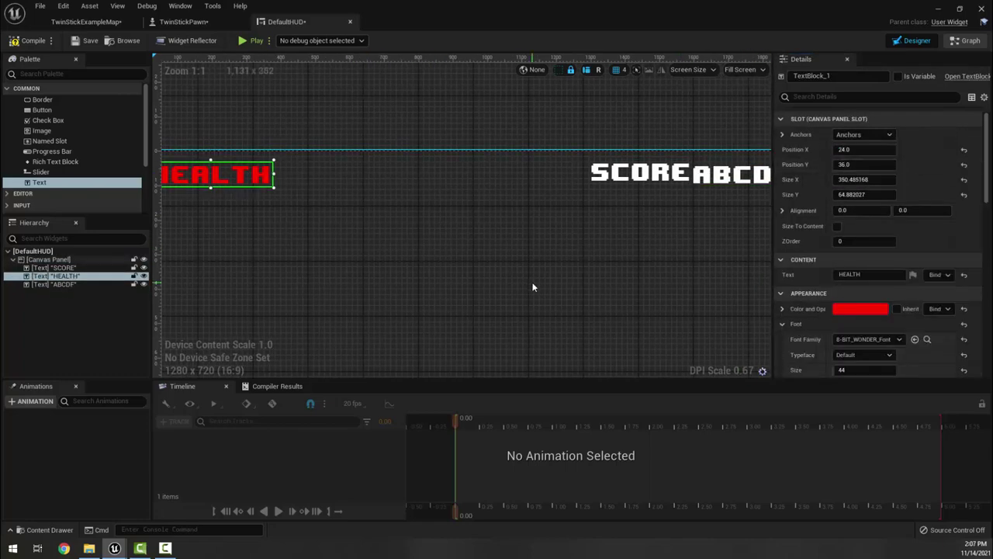
{"action": "right_click_drag", "start_coordinate": [528, 282], "coordinate": [482, 282]}
{"action": "left_click", "coordinate": [690, 174]}
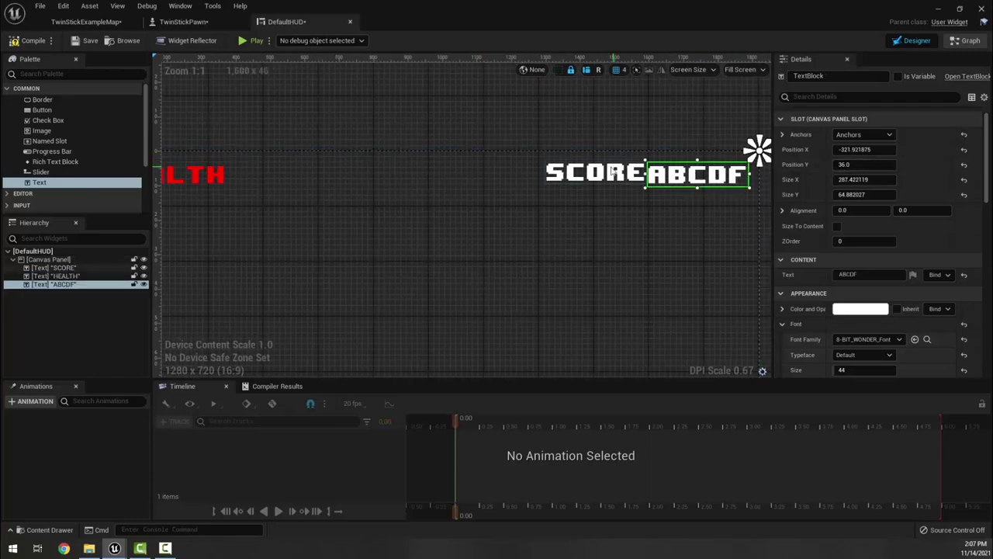
{"action": "left_click", "coordinate": [597, 172]}
{"action": "left_click", "coordinate": [849, 165]}
{"action": "type", "text": "36"}
{"action": "key", "text": "shift+Tab"}
{"action": "mouse_move", "coordinate": [432, 231]}
{"action": "right_mouse_down"}
{"action": "mouse_move", "coordinate": [497, 231]}
{"action": "mouse_move", "coordinate": [416, 231]}
{"action": "right_mouse_up"}
Duplicate the red HEALTH text and place the copy just right of it.
{"action": "left_click", "coordinate": [258, 211]}
{"action": "left_click", "coordinate": [250, 176]}
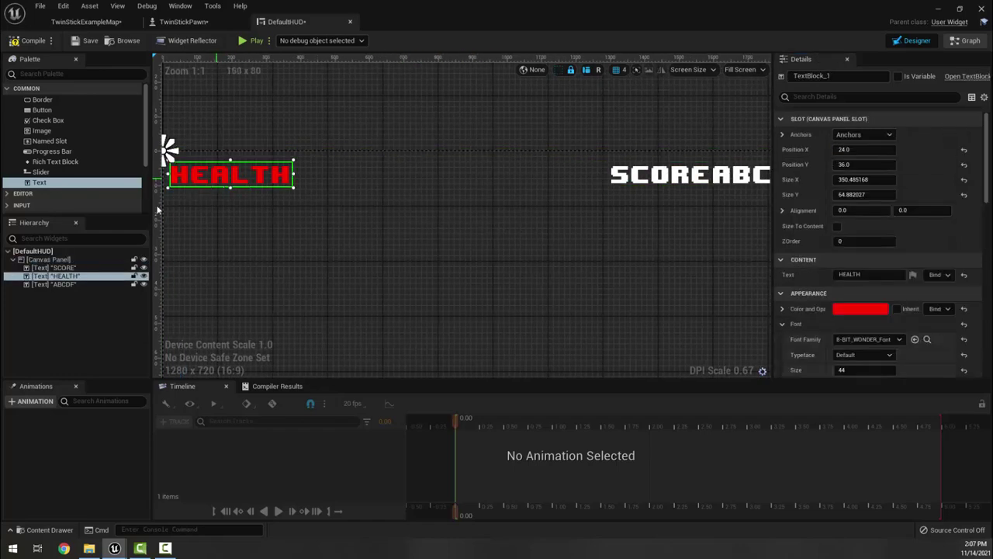
{"action": "right_click", "coordinate": [76, 276]}
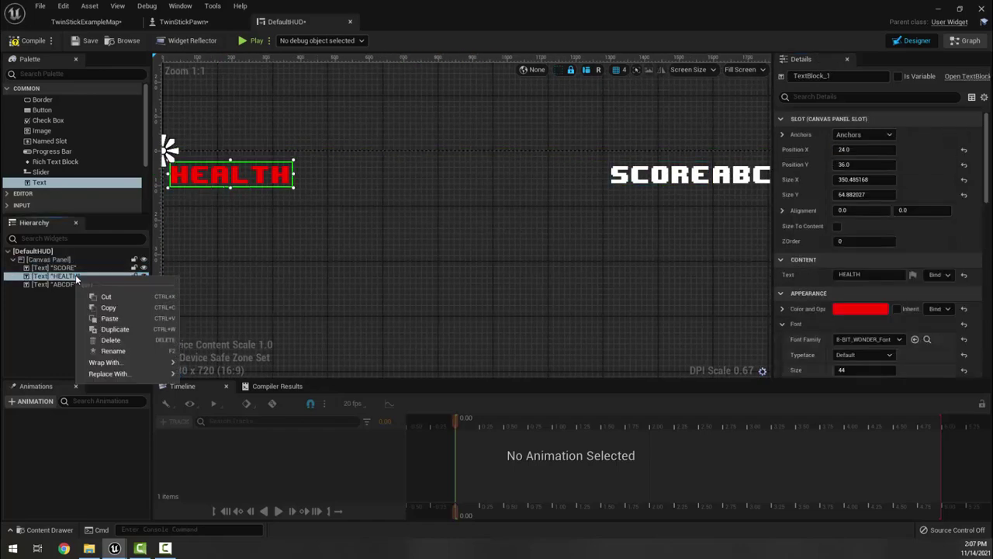
{"action": "left_click", "coordinate": [116, 329]}
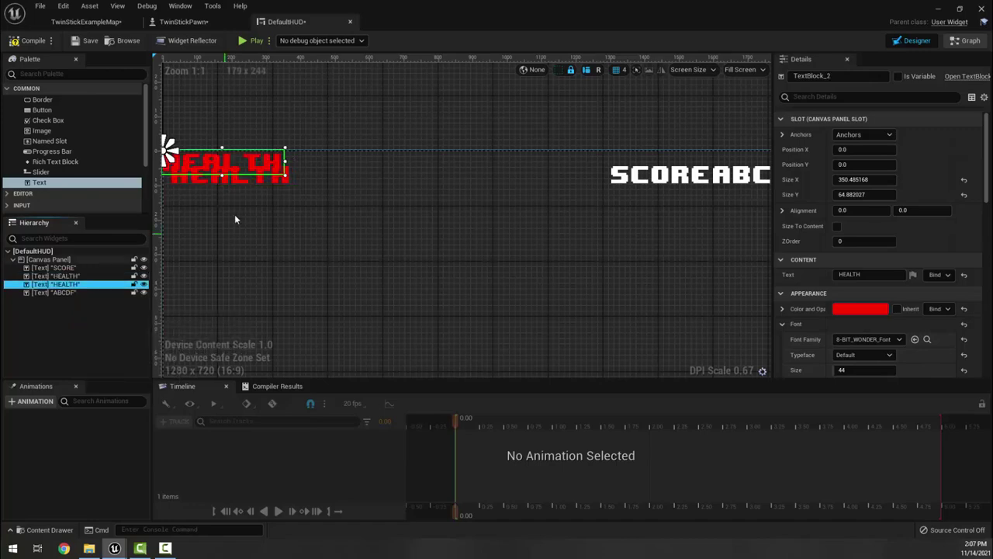
{"action": "left_click_drag", "start_coordinate": [234, 161], "coordinate": [369, 178]}
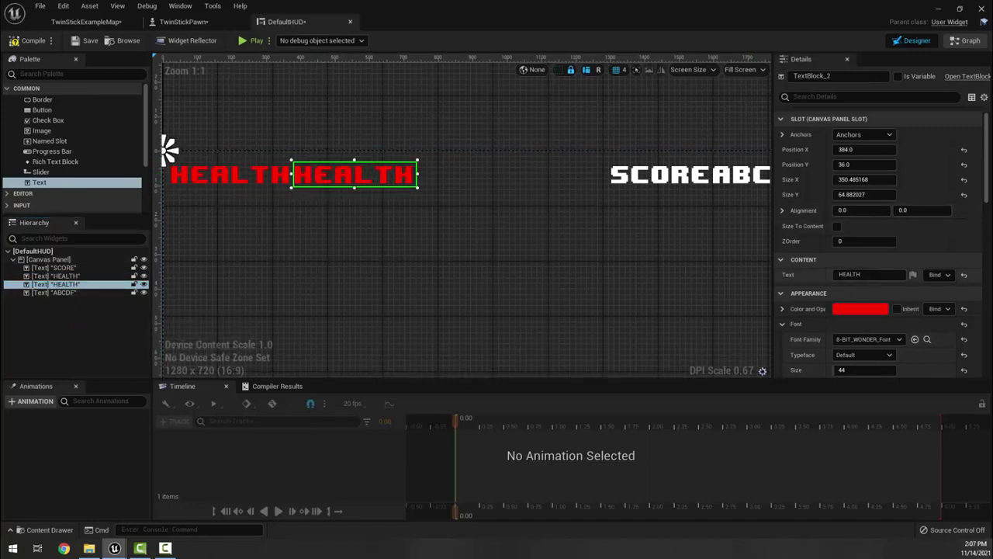
Change the copy's text to ABCD, nudge it into place, and bring up its Bind options.
{"action": "left_click", "coordinate": [850, 275]}
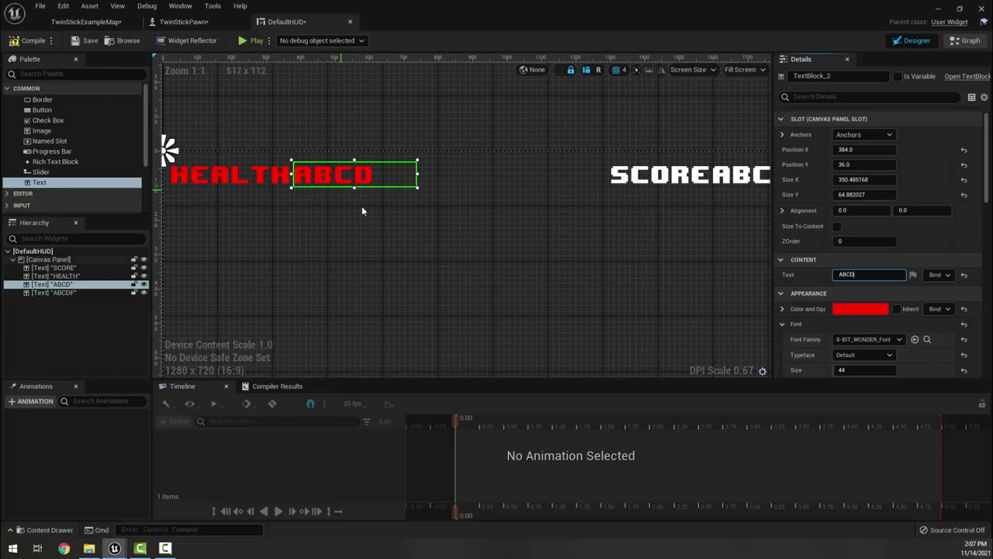
{"action": "left_click_drag", "start_coordinate": [332, 183], "coordinate": [334, 180]}
{"action": "left_click", "coordinate": [334, 205]}
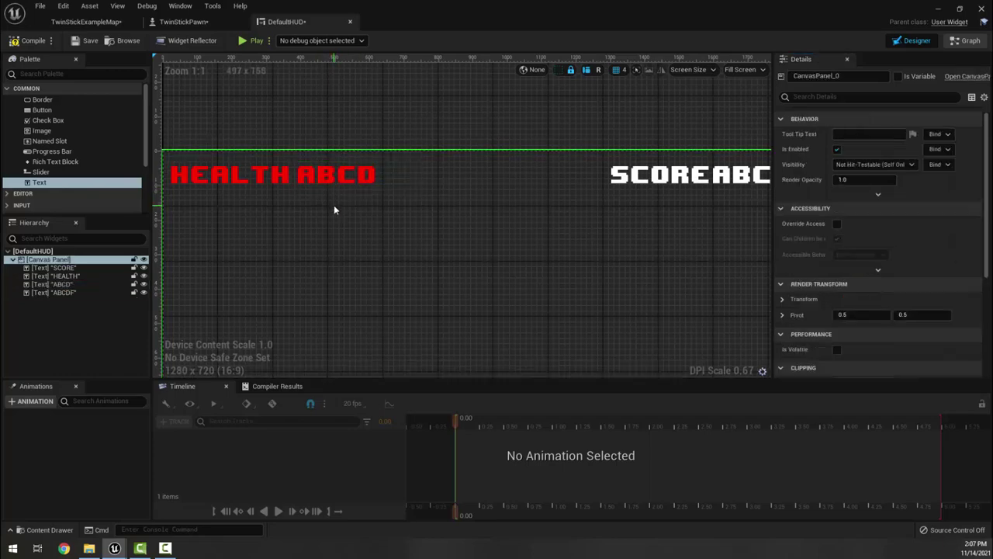
{"action": "mouse_move", "coordinate": [340, 207]}
{"action": "right_mouse_down"}
{"action": "mouse_move", "coordinate": [388, 237]}
{"action": "mouse_move", "coordinate": [420, 224]}
{"action": "mouse_move", "coordinate": [399, 217]}
{"action": "mouse_move", "coordinate": [422, 225]}
{"action": "mouse_move", "coordinate": [384, 213]}
{"action": "right_mouse_up"}
{"action": "left_click", "coordinate": [346, 151]}
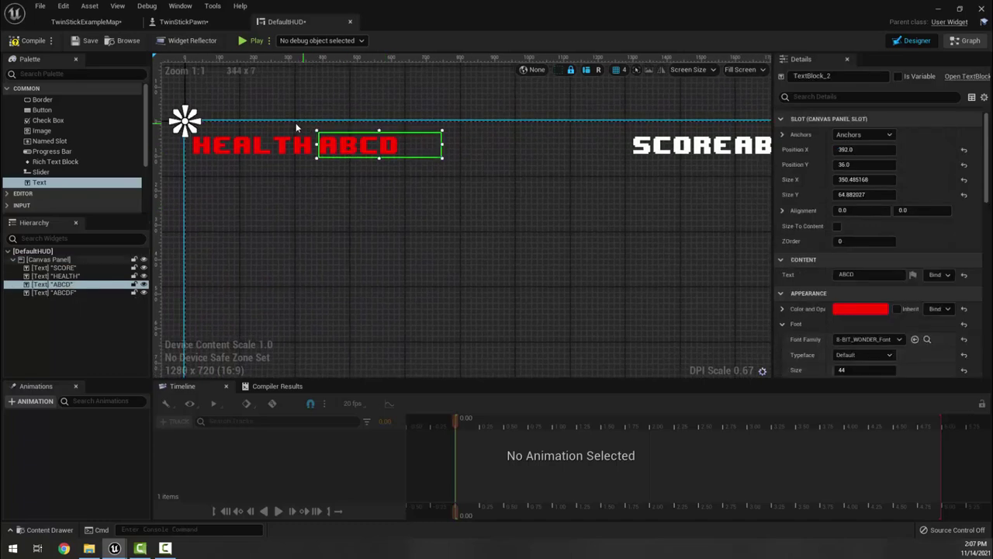
{"action": "scroll", "coordinate": [318, 145], "scroll_direction": "up", "scroll_amount": 4}
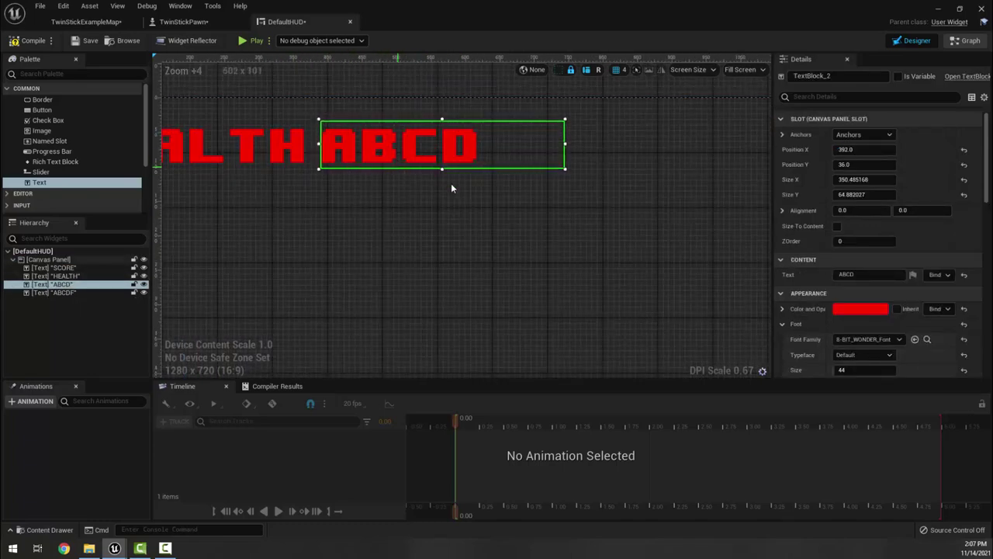
{"action": "left_click", "coordinate": [940, 274]}
Create a binding function for ABCD's text and rename it Get Health.
{"action": "left_click", "coordinate": [963, 302]}
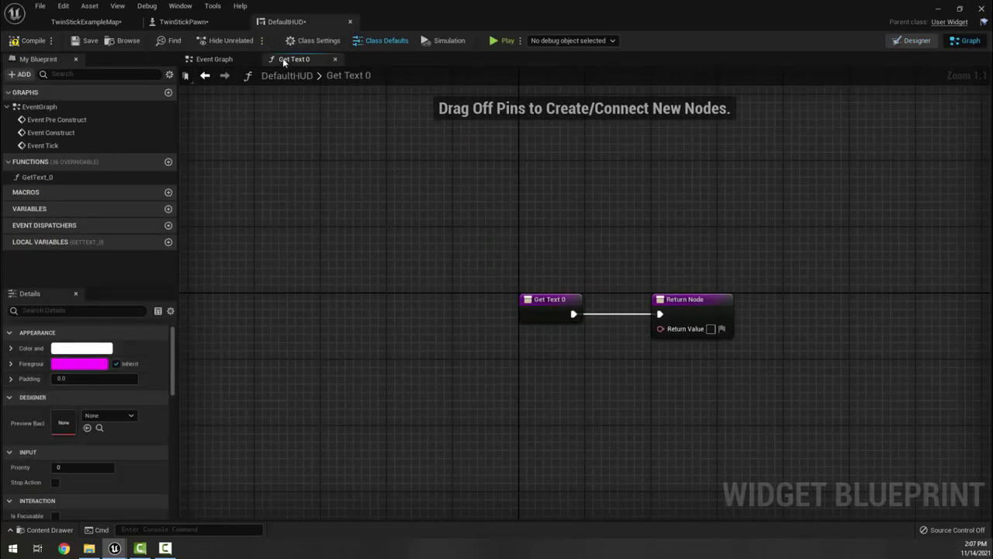
{"action": "left_click", "coordinate": [551, 299]}
{"action": "left_click", "coordinate": [82, 347]}
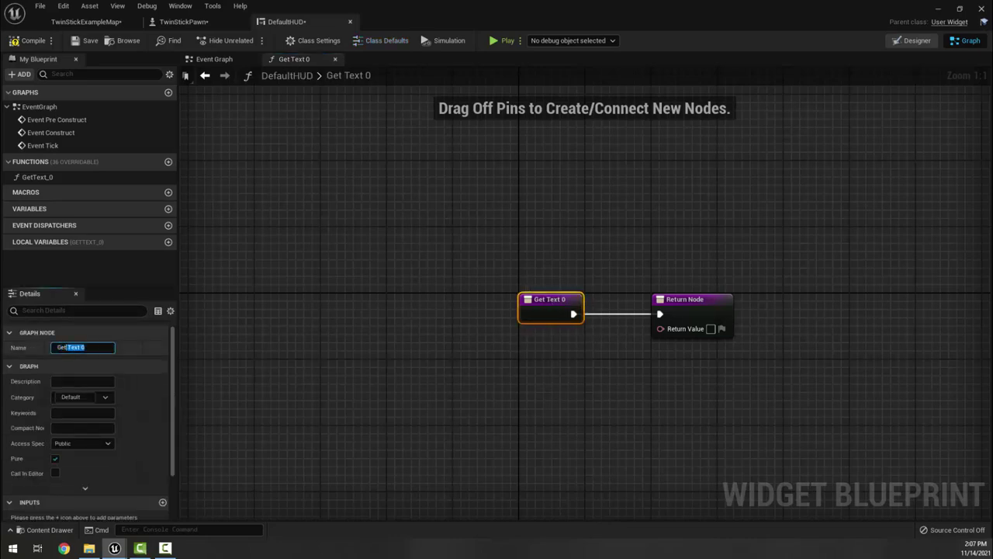
{"action": "type", "text": "Health"}
{"action": "key", "text": "Return"}
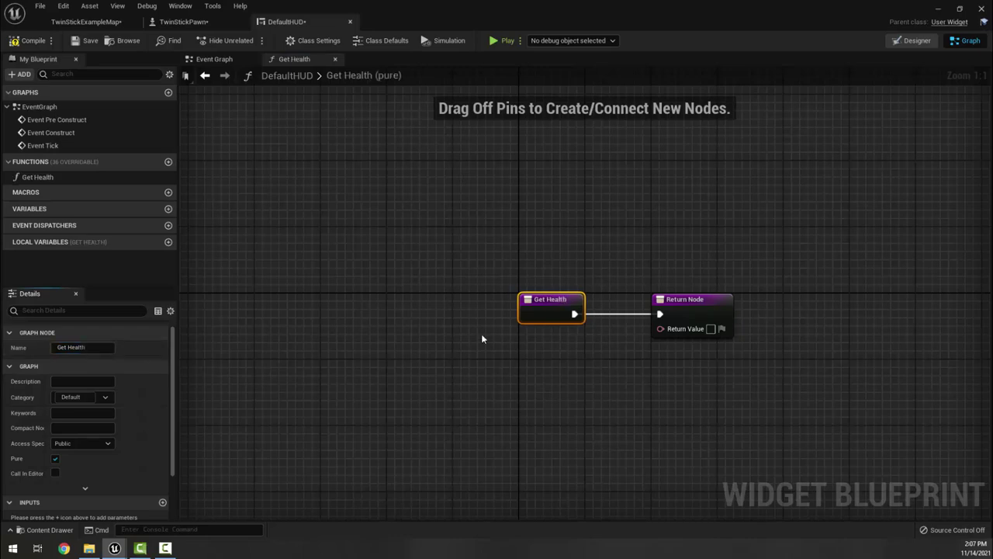
Add a Cast To TwinStickPawn node between Get Health and its Return Node.
{"action": "mouse_move", "coordinate": [542, 304]}
{"action": "left_mouse_down"}
{"action": "mouse_move", "coordinate": [316, 307]}
{"action": "mouse_move", "coordinate": [443, 304]}
{"action": "mouse_move", "coordinate": [403, 317]}
{"action": "mouse_move", "coordinate": [422, 311]}
{"action": "left_mouse_up"}
{"action": "type", "text": "cast to"}
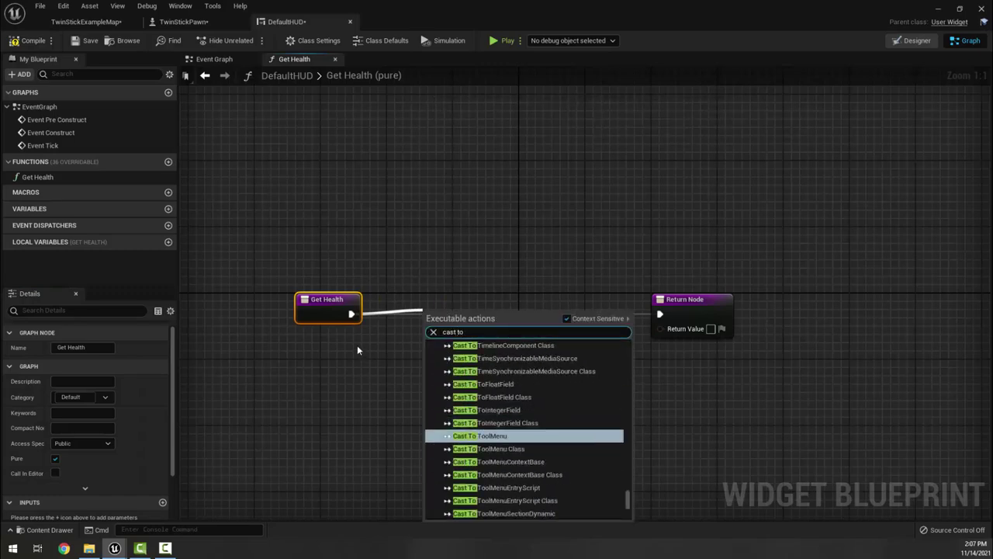
{"action": "type", "text": " twin"}
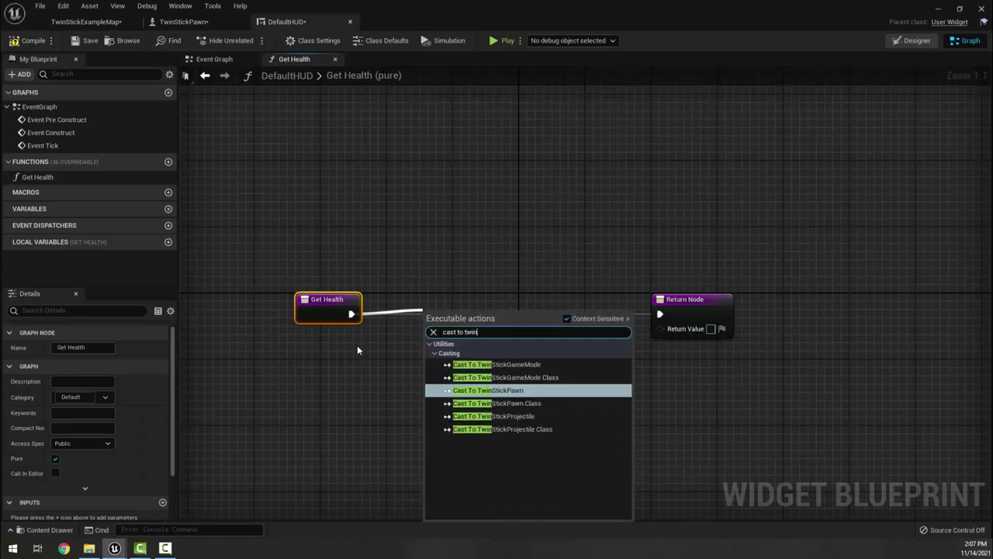
{"action": "left_click", "coordinate": [489, 390]}
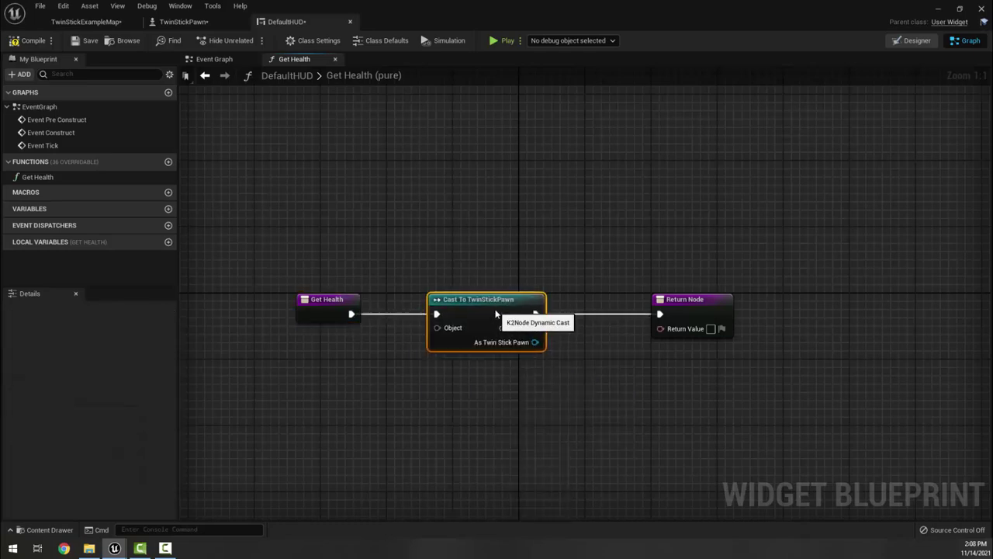
{"action": "right_click_drag", "start_coordinate": [326, 472], "coordinate": [395, 330]}
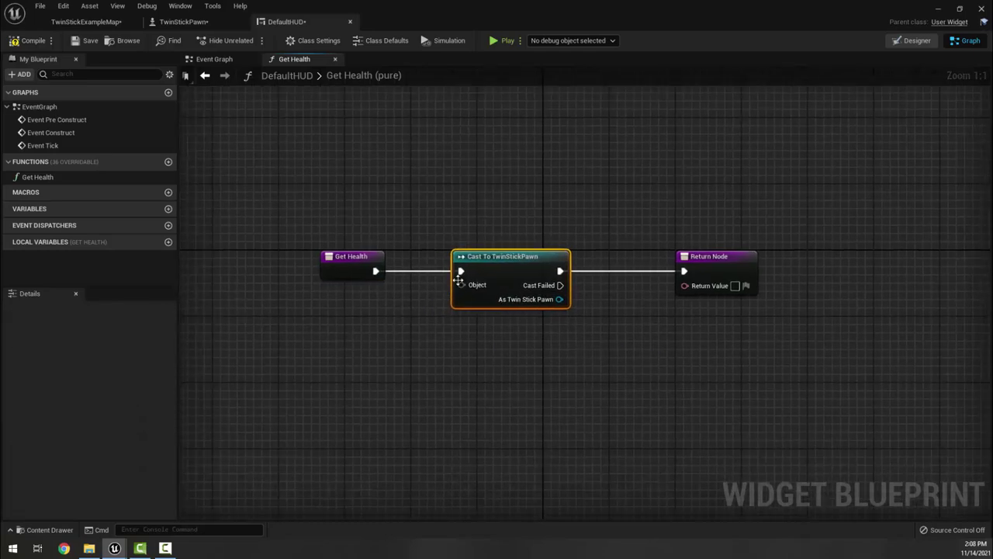
Feed a Get Player Pawn node into the cast's Object pin.
{"action": "right_click", "coordinate": [327, 318]}
{"action": "type", "text": "get player"}
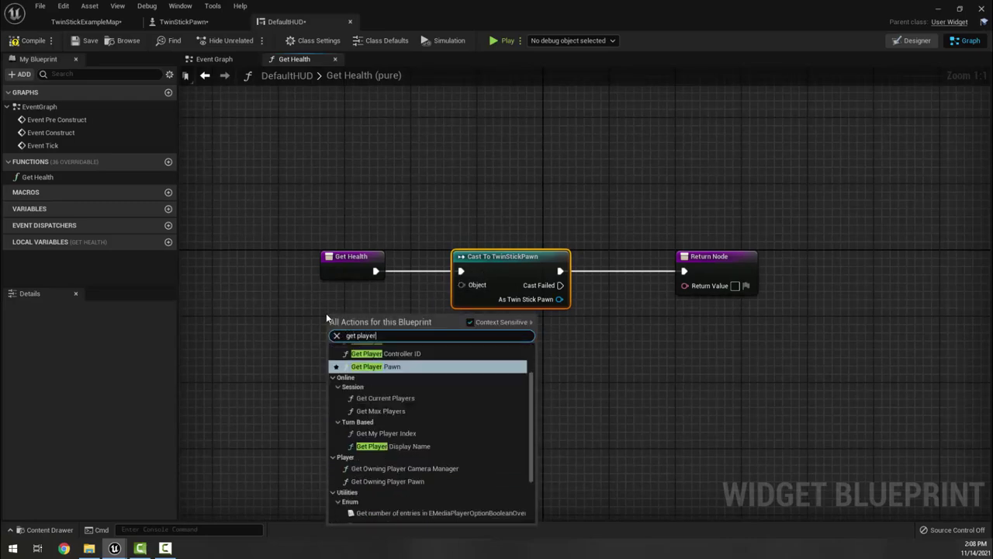
{"action": "key", "text": "Return"}
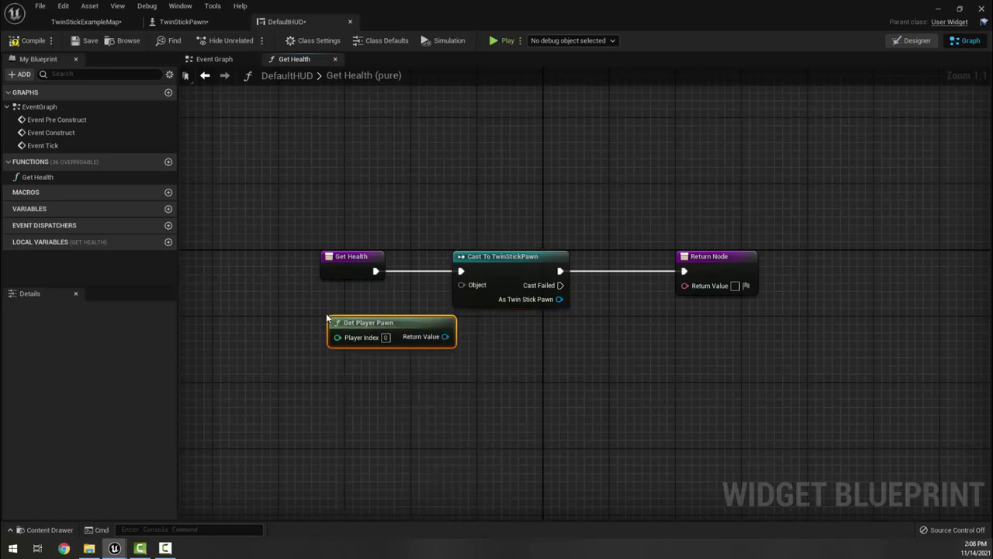
{"action": "left_click_drag", "start_coordinate": [445, 337], "coordinate": [461, 285]}
{"action": "right_click_drag", "start_coordinate": [543, 344], "coordinate": [381, 343]}
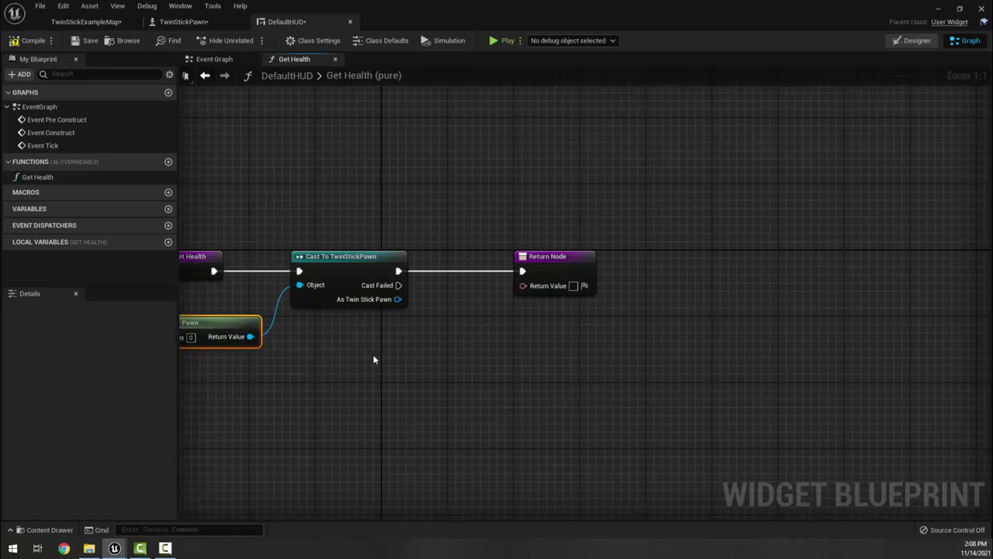
Wire the cast pawn's Player Health into Return Value through ToText, then compile.
{"action": "left_click_drag", "start_coordinate": [396, 300], "coordinate": [485, 355]}
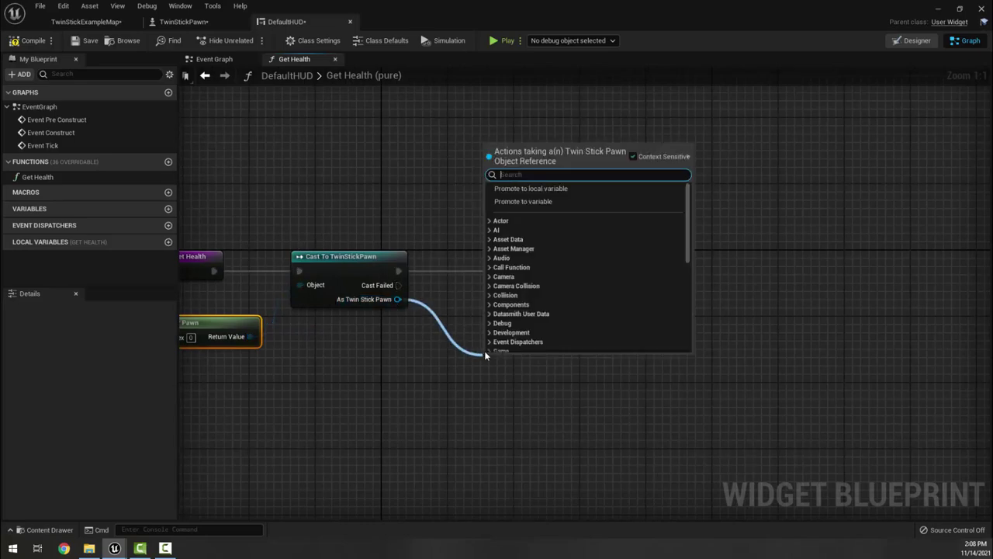
{"action": "type", "text": "get health"}
{"action": "key", "text": "Return"}
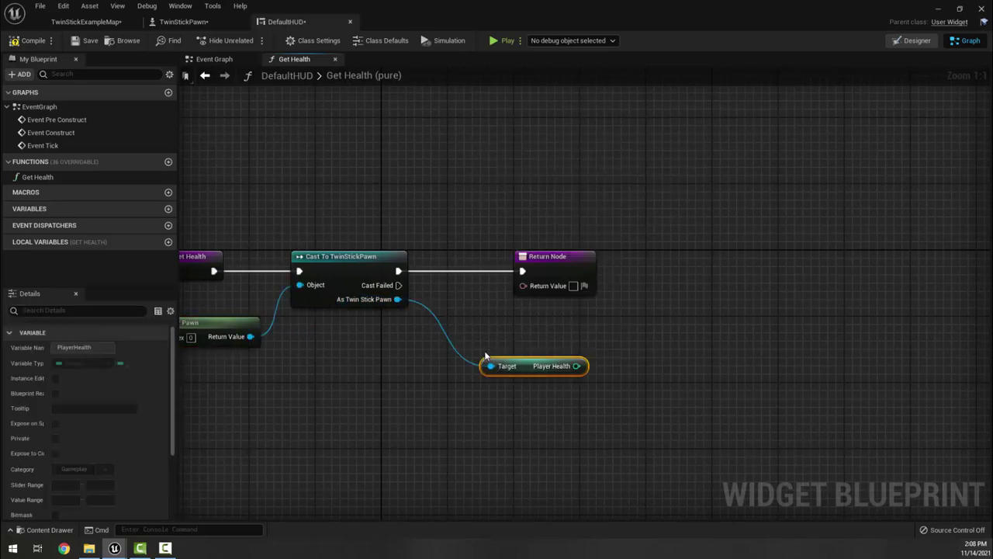
{"action": "left_click_drag", "start_coordinate": [559, 275], "coordinate": [658, 275]}
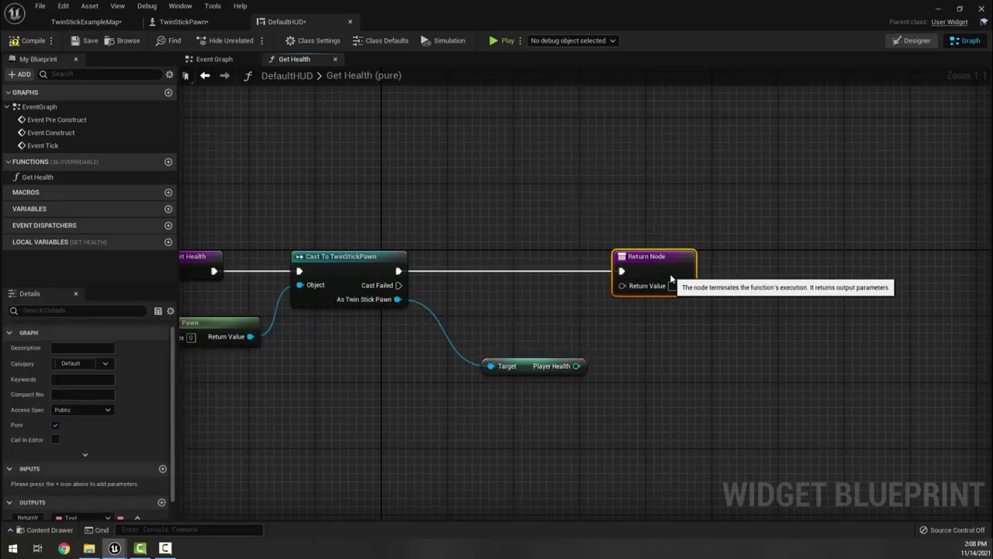
{"action": "mouse_move", "coordinate": [577, 365]}
{"action": "left_mouse_down"}
{"action": "mouse_move", "coordinate": [605, 302]}
{"action": "mouse_move", "coordinate": [623, 287]}
{"action": "left_mouse_up"}
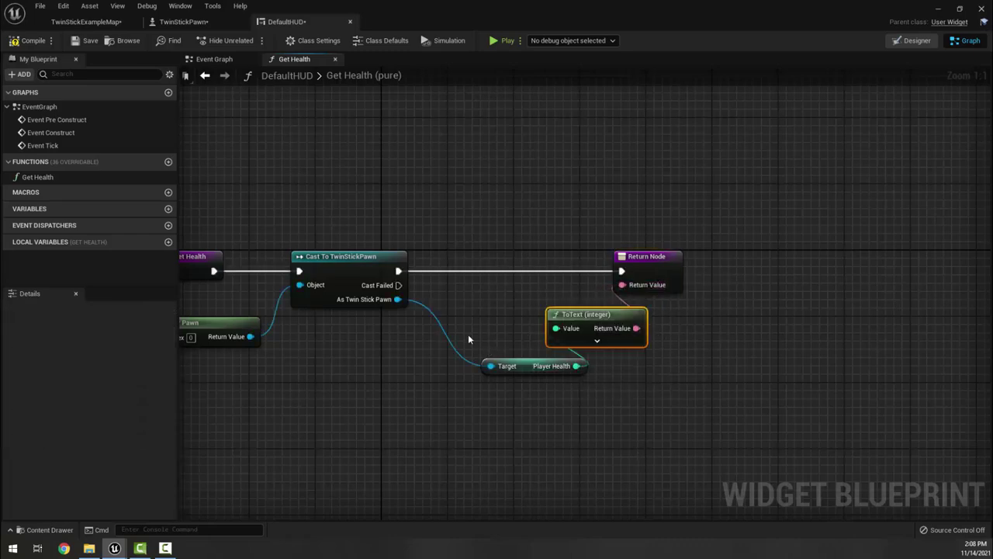
{"action": "key", "text": "Home"}
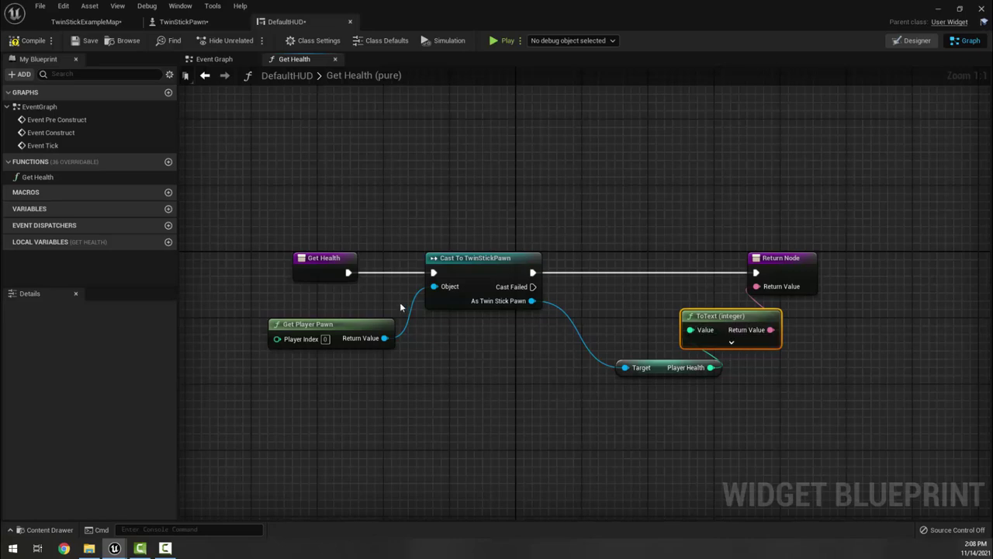
{"action": "left_click", "coordinate": [28, 40]}
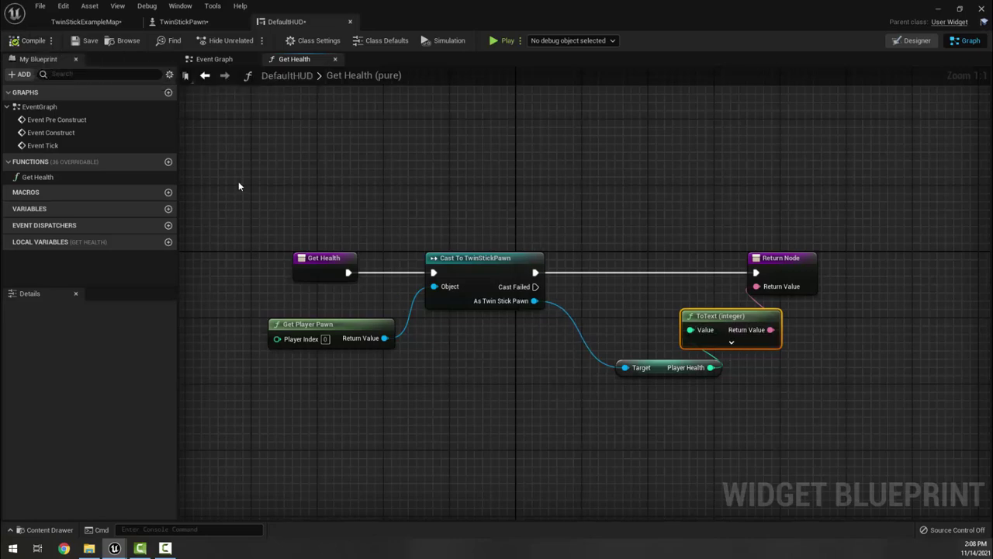
Create a text binding for the white ABCDF score text and rename it Get Score.
{"action": "left_click", "coordinate": [915, 43]}
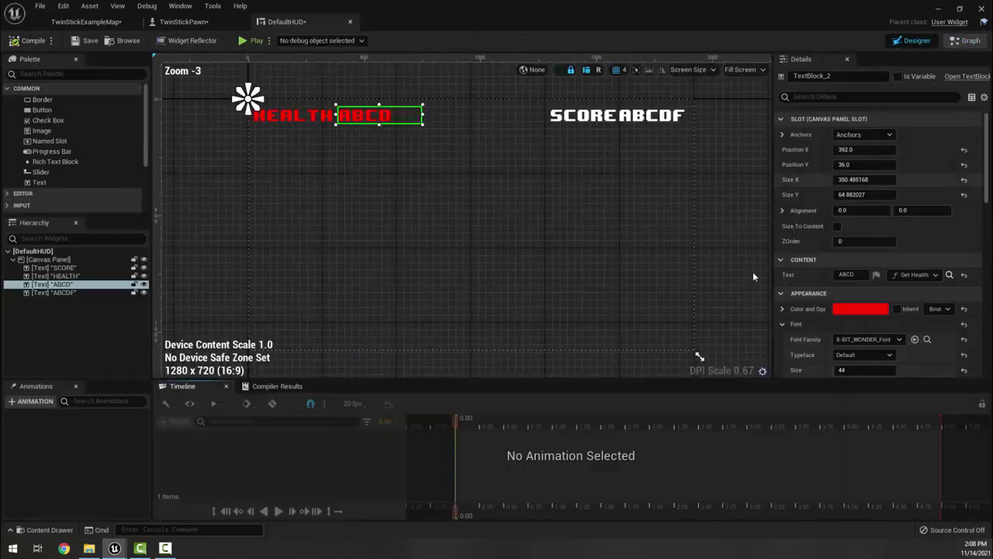
{"action": "left_click", "coordinate": [686, 107]}
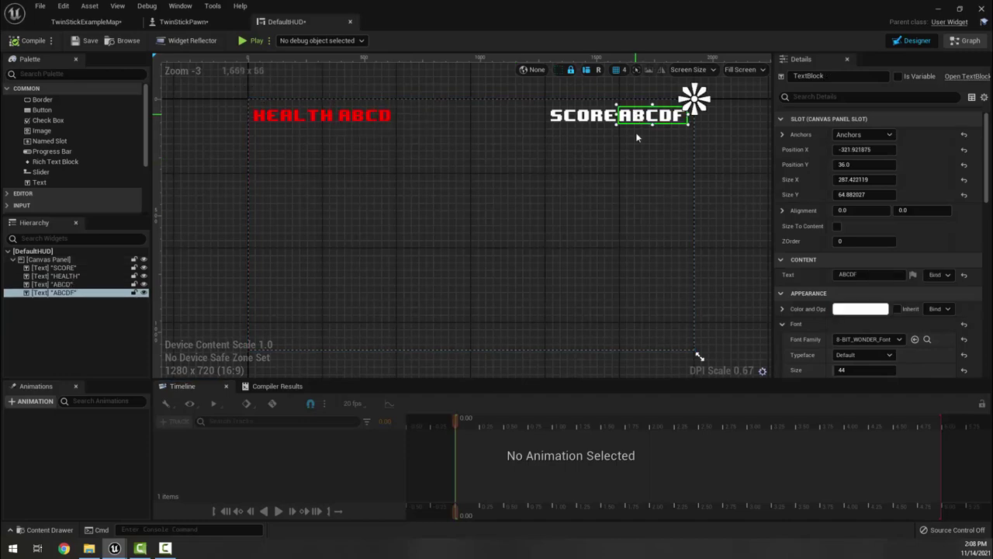
{"action": "left_click", "coordinate": [939, 274]}
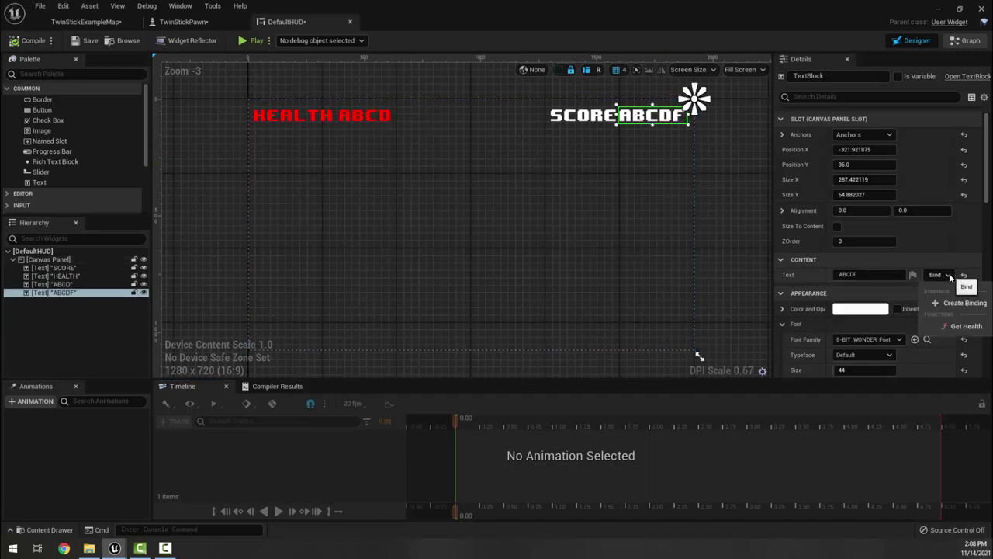
{"action": "left_click", "coordinate": [959, 304]}
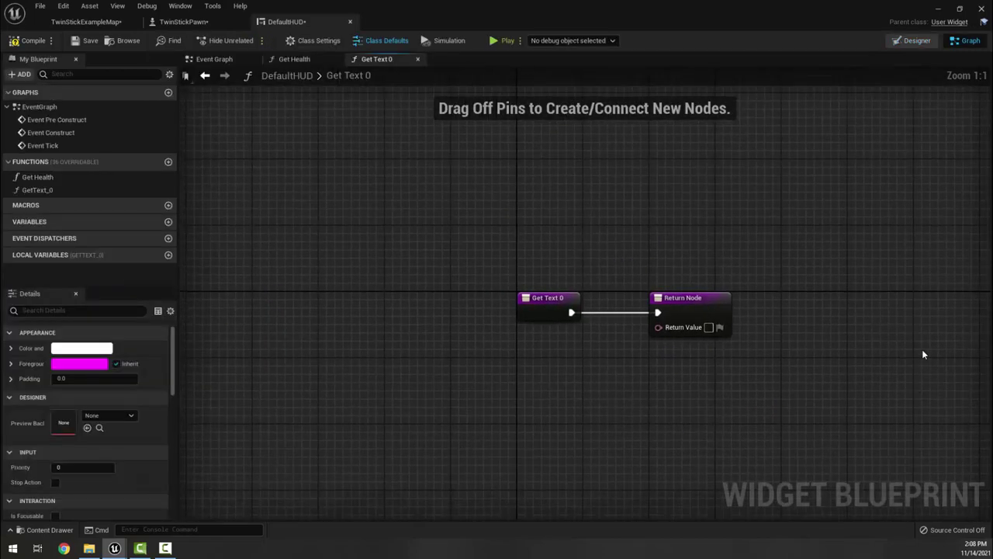
{"action": "left_click", "coordinate": [453, 267]}
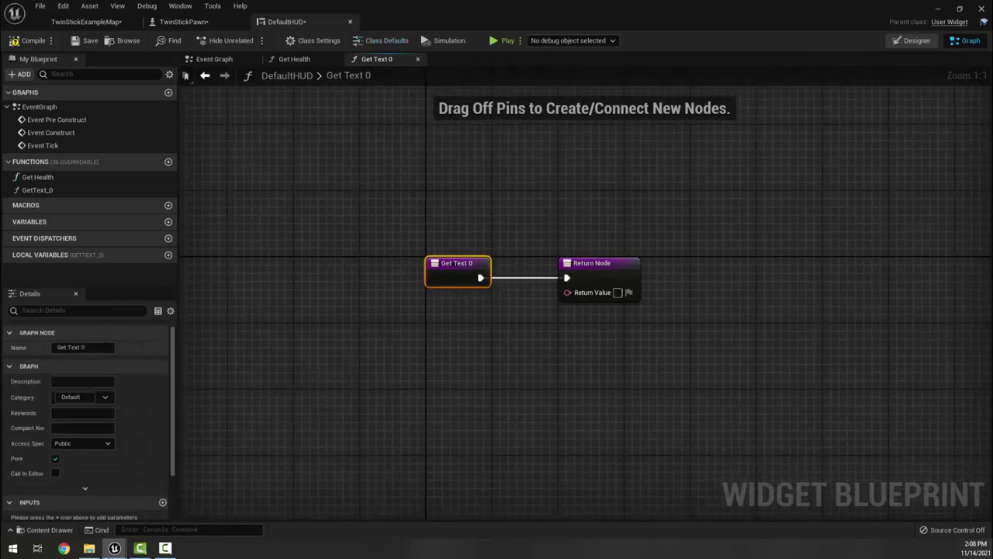
{"action": "left_click", "coordinate": [71, 347]}
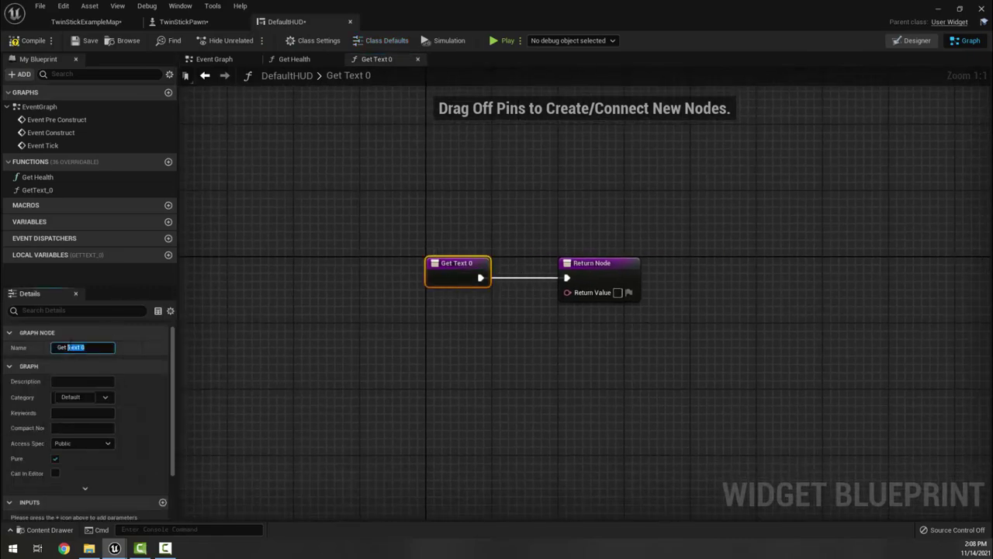
{"action": "key", "text": "Return"}
Add a Cast To TwinStickPawn after Get Score, fed by Get Player Pawn.
{"action": "left_click_drag", "start_coordinate": [575, 268], "coordinate": [822, 267]}
{"action": "left_click_drag", "start_coordinate": [482, 277], "coordinate": [632, 268]}
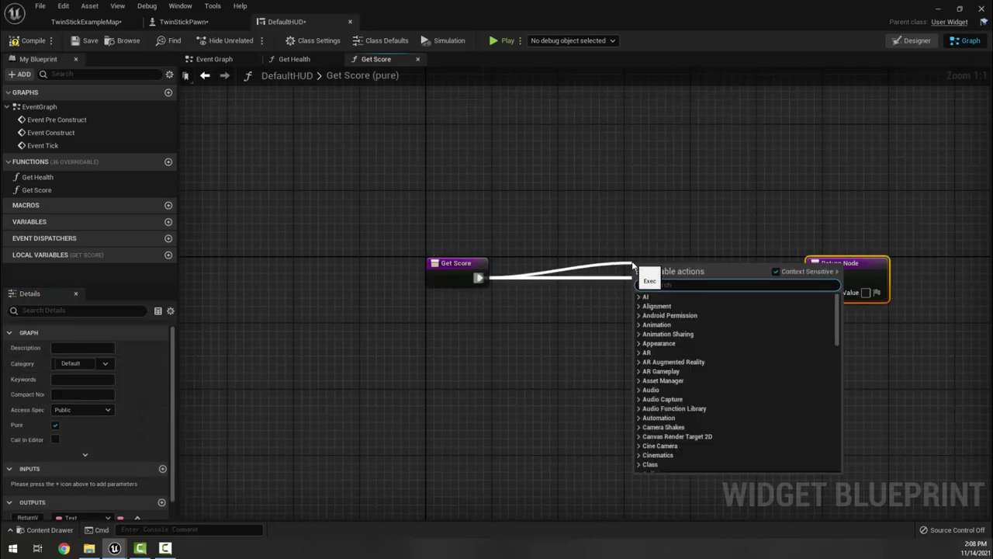
{"action": "type", "text": "cast to twin"}
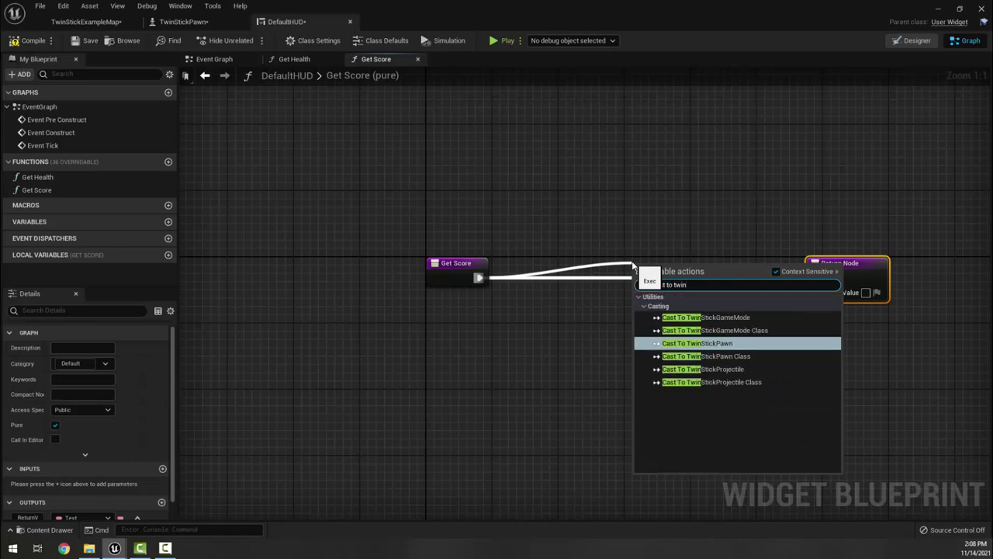
{"action": "key", "text": "Return"}
{"action": "left_click_drag", "start_coordinate": [723, 286], "coordinate": [632, 279]}
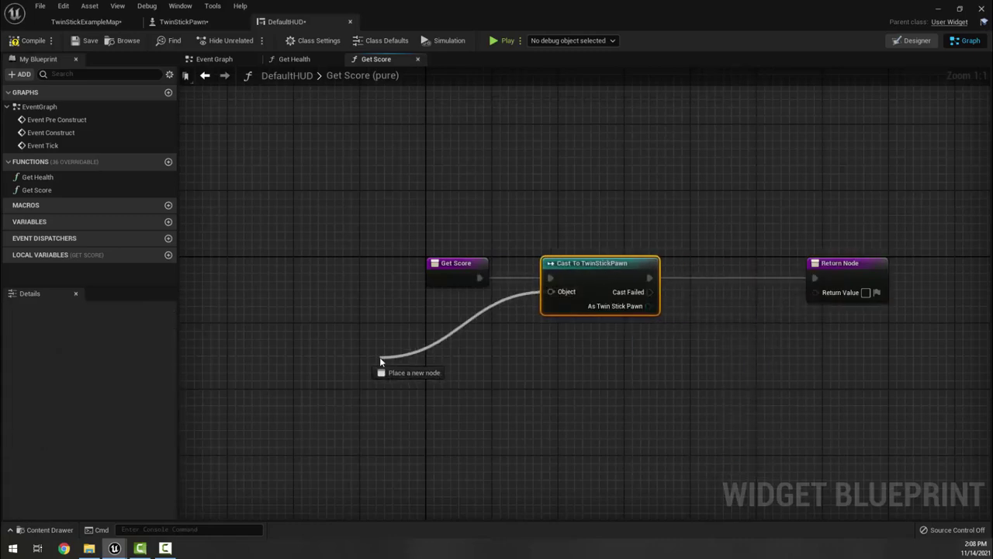
{"action": "left_click_drag", "start_coordinate": [550, 291], "coordinate": [380, 357]}
{"action": "type", "text": "get player"}
{"action": "key", "text": "Return"}
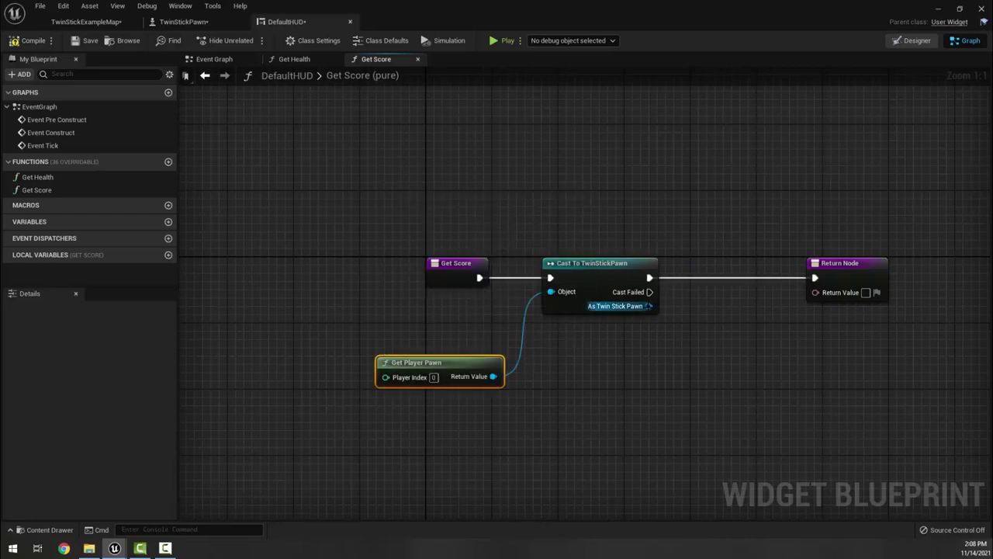
Return the cast pawn's Player Score as text via ToText, then compile.
{"action": "left_click_drag", "start_coordinate": [649, 305], "coordinate": [752, 317]}
{"action": "type", "text": "get score"}
{"action": "key", "text": "Return"}
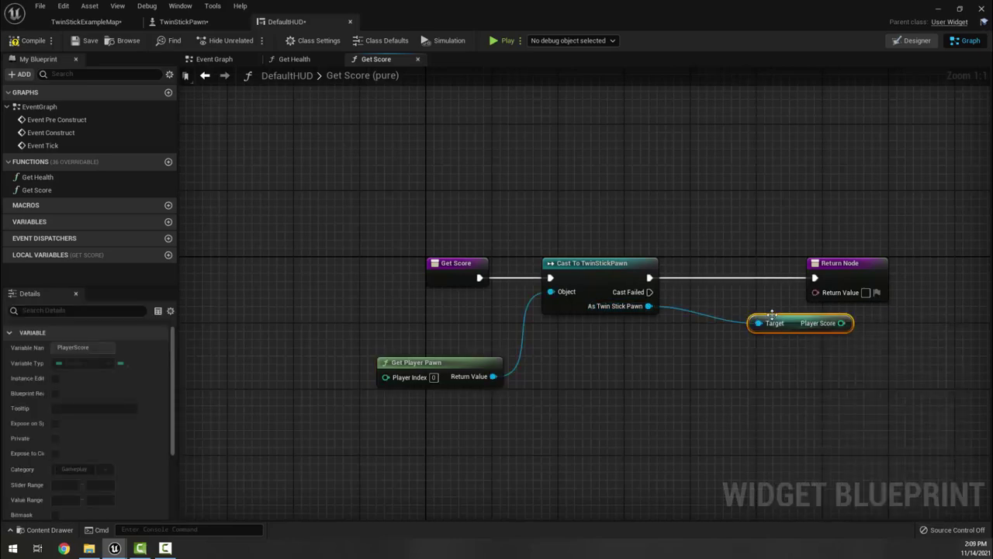
{"action": "left_click_drag", "start_coordinate": [795, 323], "coordinate": [815, 293]}
{"action": "right_click_drag", "start_coordinate": [827, 392], "coordinate": [694, 389]}
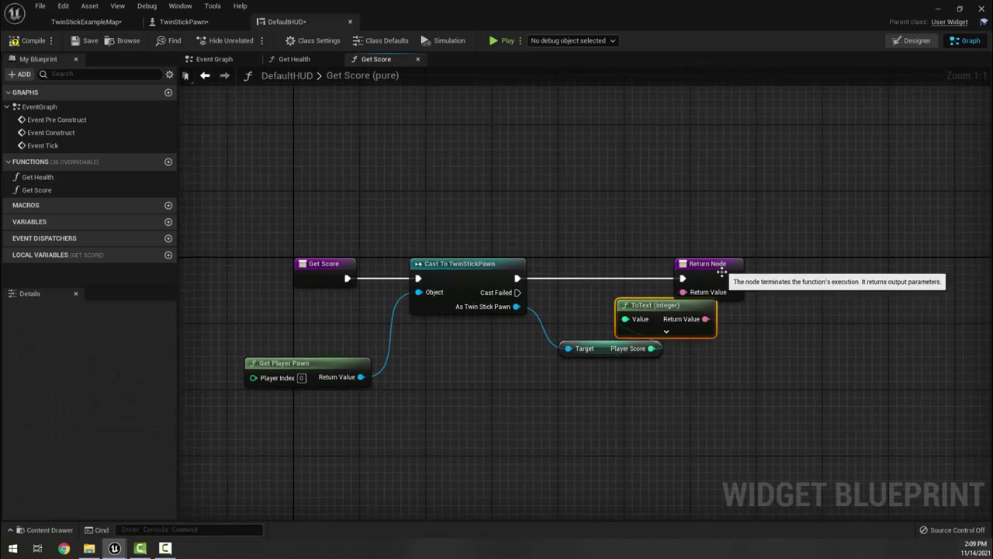
{"action": "left_click_drag", "start_coordinate": [729, 265], "coordinate": [795, 265]}
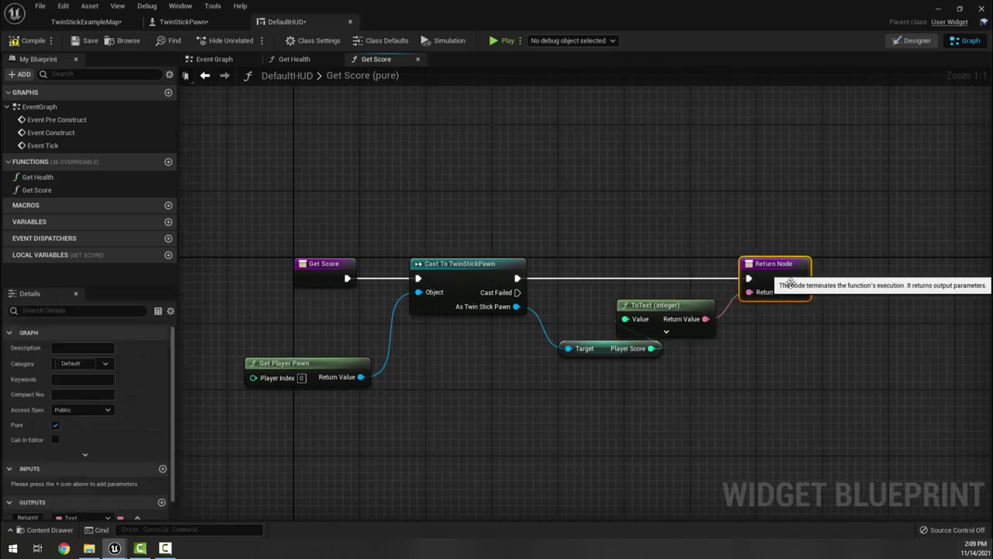
{"action": "left_click", "coordinate": [23, 39]}
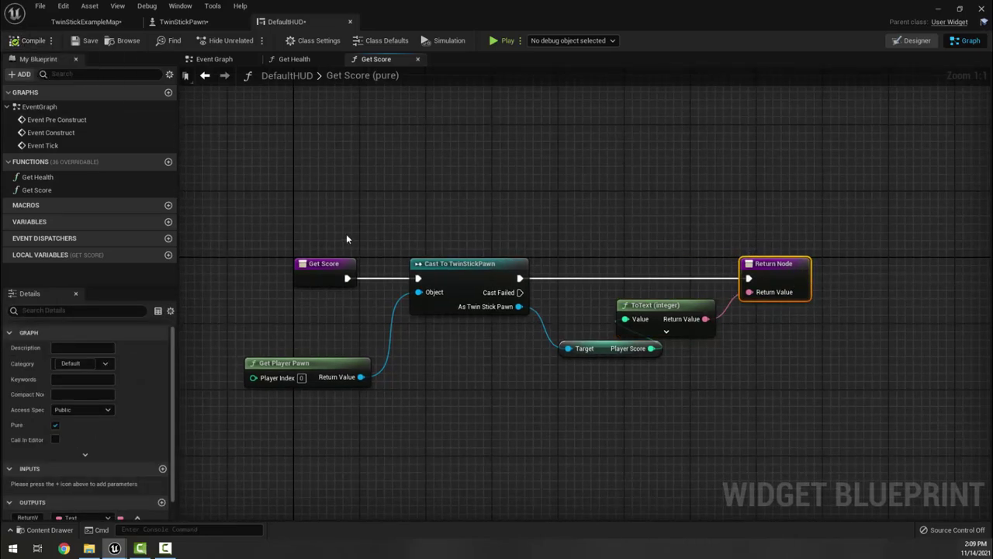
Place an Event BeginPlay node in empty space of the TwinStickPawn event graph.
{"action": "left_click", "coordinate": [183, 22]}
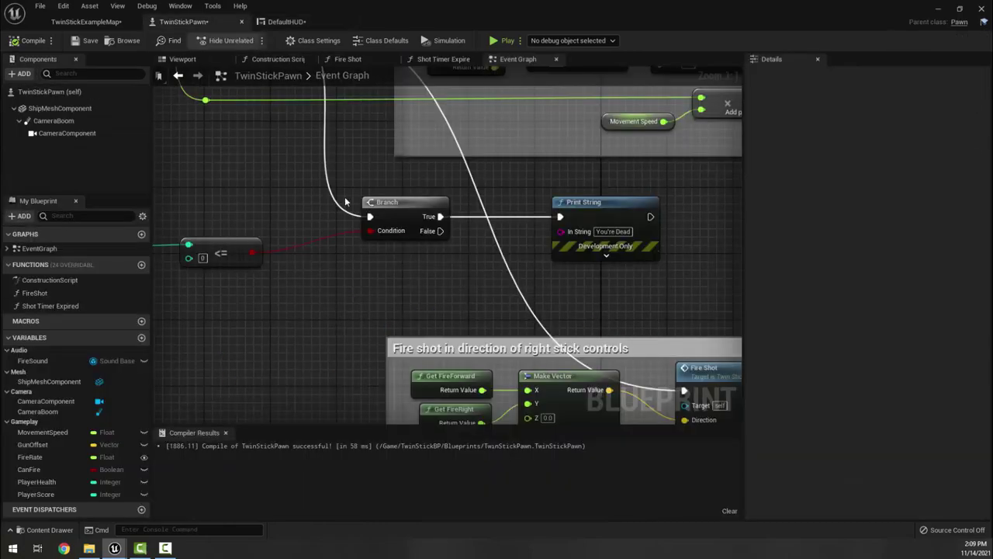
{"action": "scroll", "coordinate": [419, 286], "scroll_direction": "down", "scroll_amount": 5}
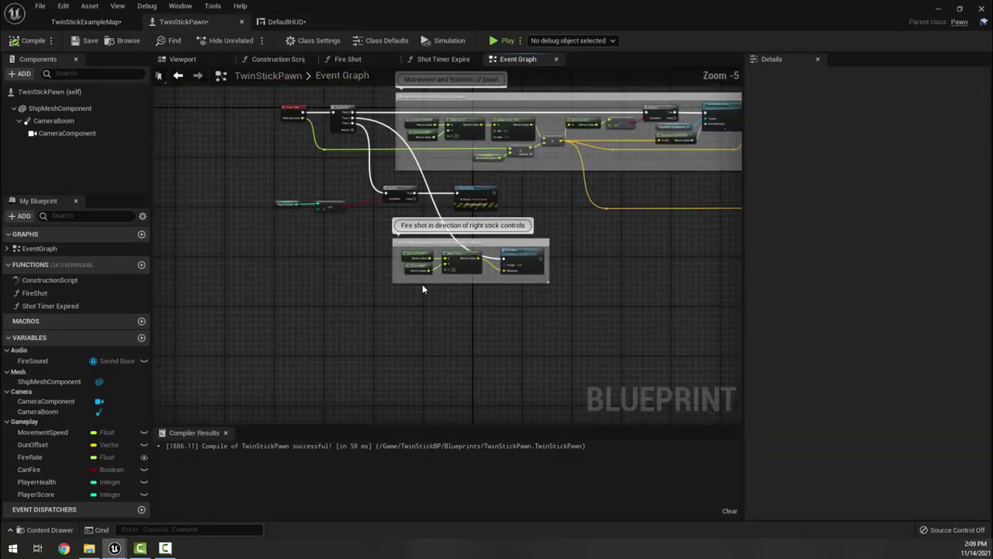
{"action": "right_click_drag", "start_coordinate": [432, 349], "coordinate": [344, 158]}
{"action": "scroll", "coordinate": [343, 157], "scroll_direction": "up", "scroll_amount": 1}
{"action": "scroll", "coordinate": [349, 208], "scroll_direction": "up", "scroll_amount": 1}
{"action": "right_click_drag", "start_coordinate": [361, 259], "coordinate": [361, 266]}
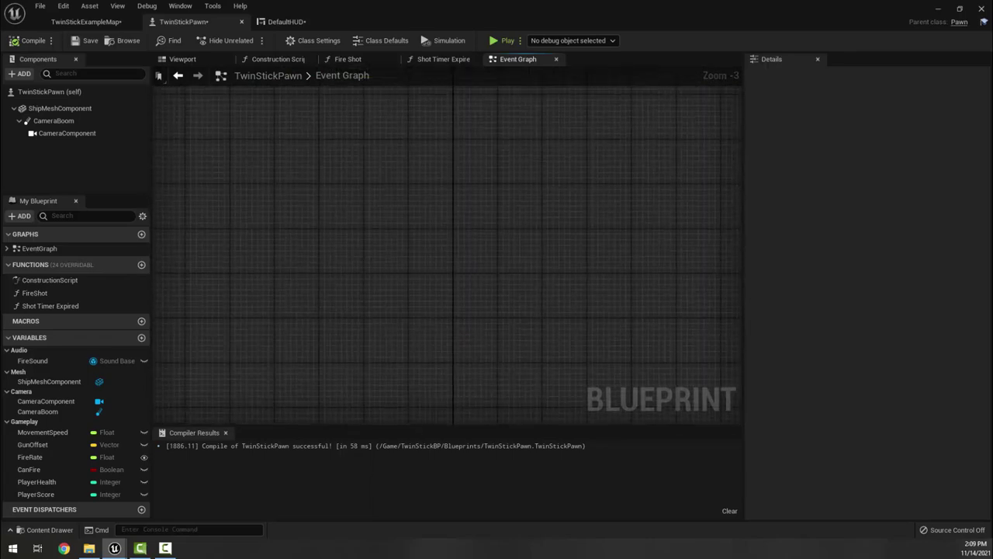
{"action": "right_click_drag", "start_coordinate": [460, 217], "coordinate": [426, 271]}
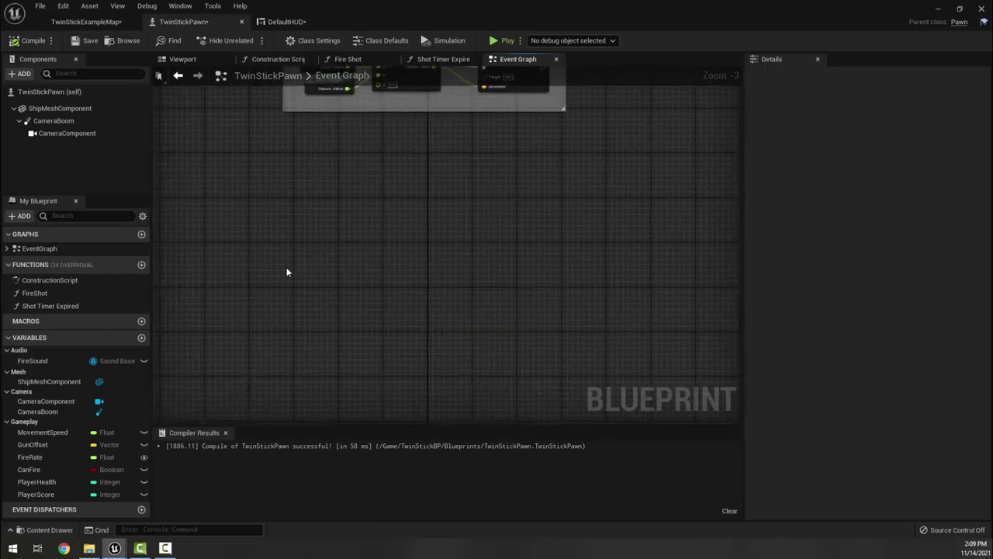
{"action": "right_click", "coordinate": [307, 235]}
{"action": "type", "text": "beginplay"}
{"action": "key", "text": "Return"}
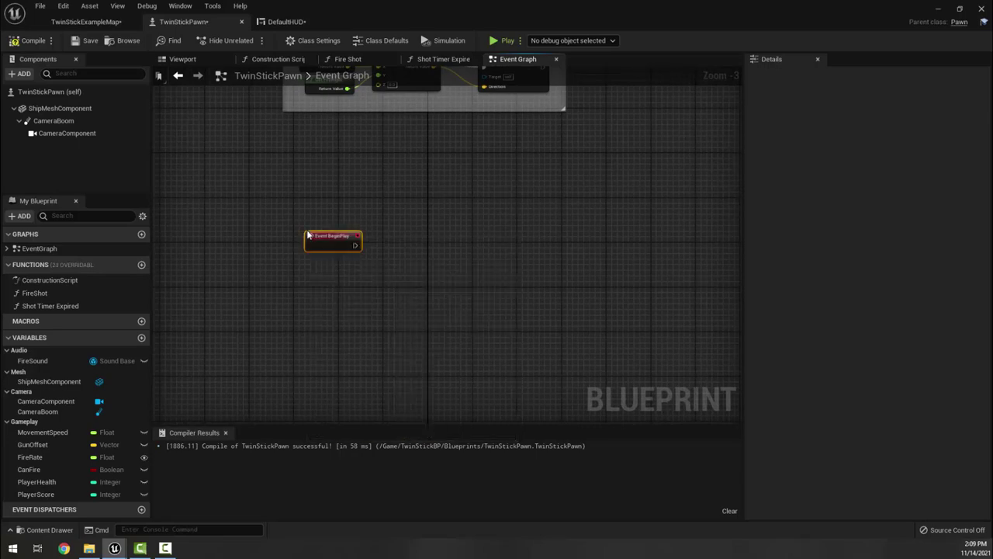
Add a Create Widget node after BeginPlay with its class set to Default HUD.
{"action": "scroll", "coordinate": [346, 276], "scroll_direction": "up", "scroll_amount": 3}
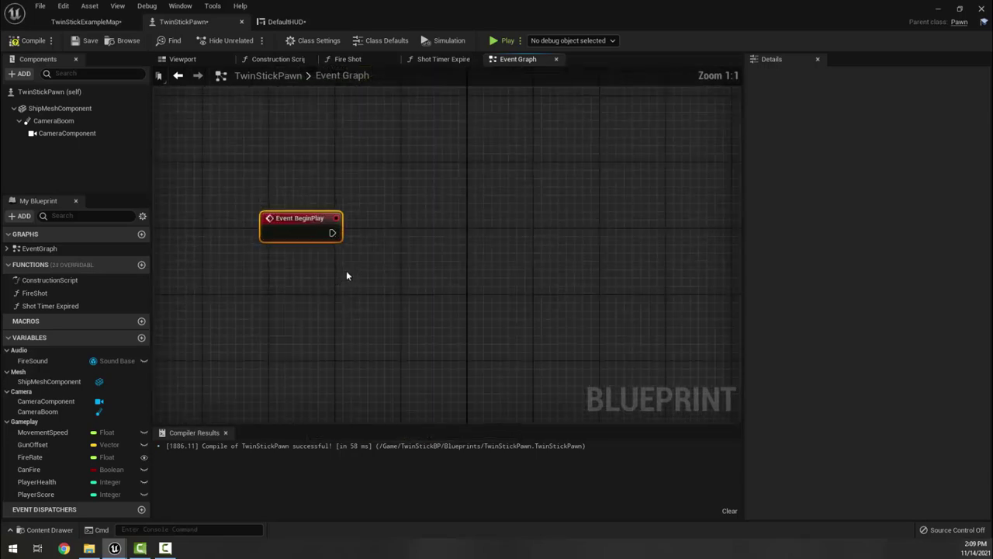
{"action": "left_click_drag", "start_coordinate": [332, 232], "coordinate": [456, 238]}
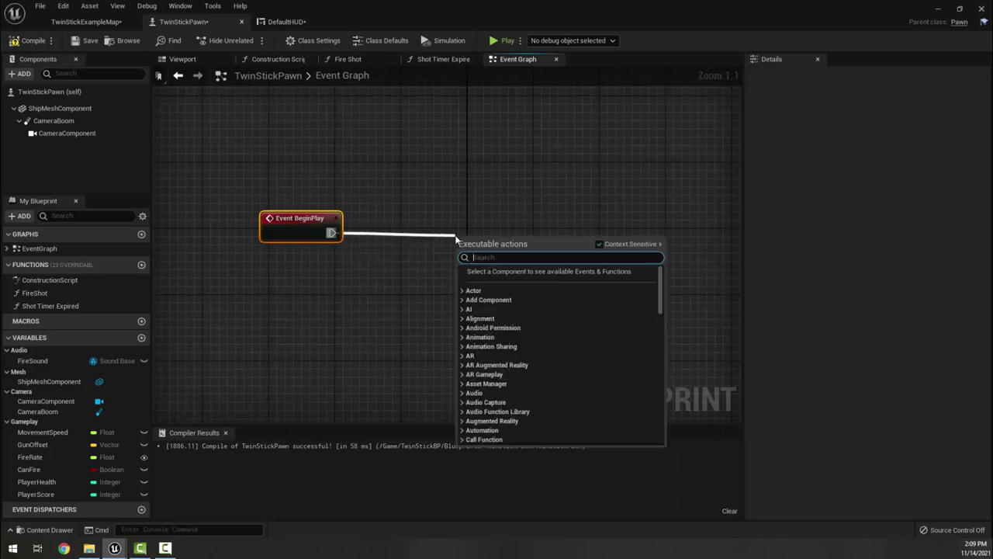
{"action": "type", "text": "create wi"}
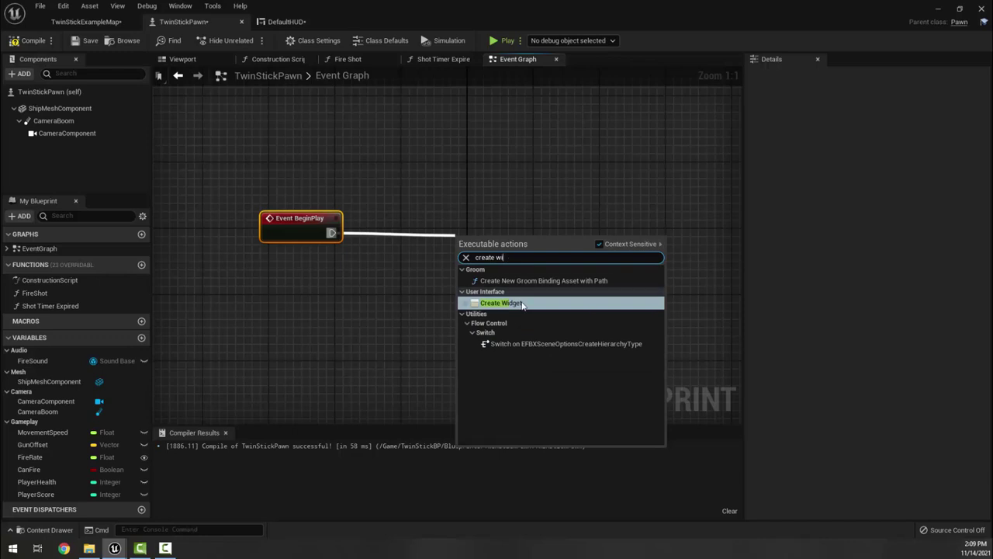
{"action": "left_click", "coordinate": [522, 304]}
{"action": "left_click_drag", "start_coordinate": [525, 256], "coordinate": [484, 256]}
{"action": "left_click", "coordinate": [478, 256]}
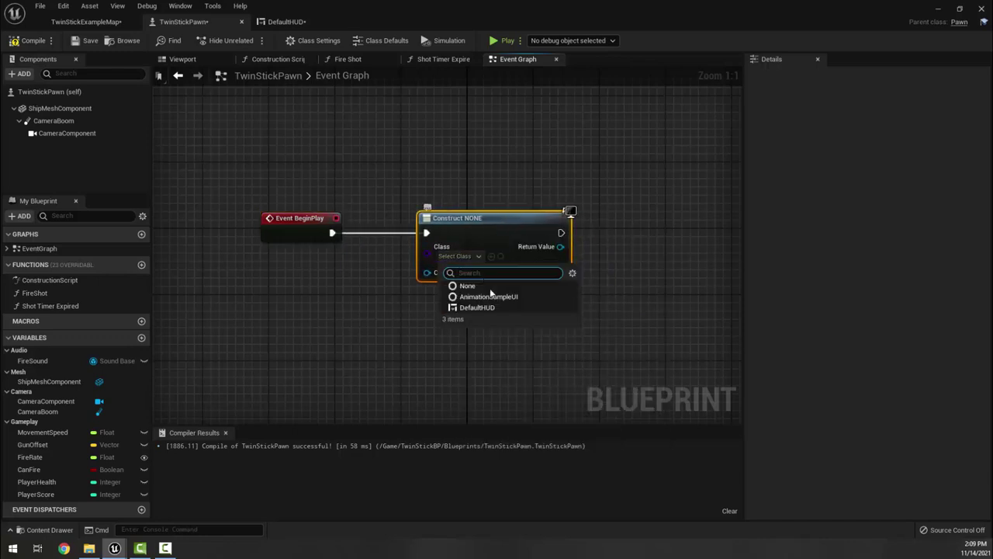
{"action": "left_click", "coordinate": [463, 308]}
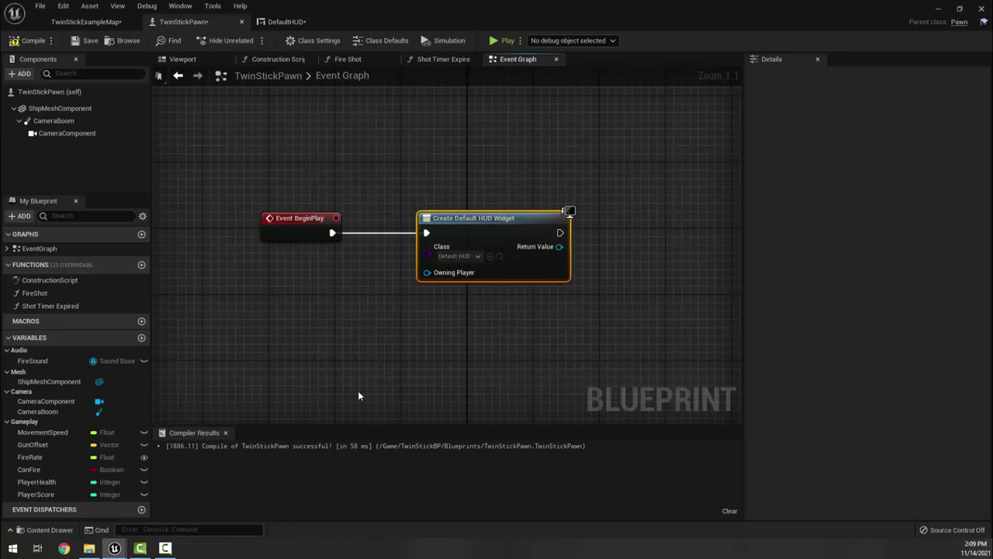
Wire Get Player Controller into the Create Widget node's Owning Player pin.
{"action": "right_click", "coordinate": [298, 370]}
{"action": "type", "text": "get player co"}
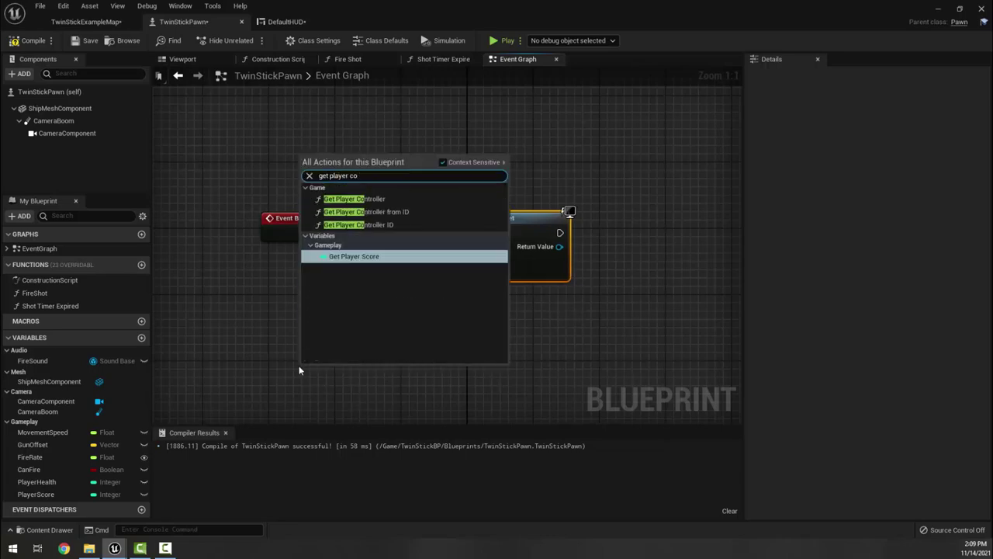
{"action": "left_click", "coordinate": [355, 199]}
{"action": "left_click_drag", "start_coordinate": [380, 369], "coordinate": [426, 273]}
Add the created Default HUD widget to the viewport with Add to Viewport.
{"action": "right_click_drag", "start_coordinate": [509, 368], "coordinate": [437, 360]}
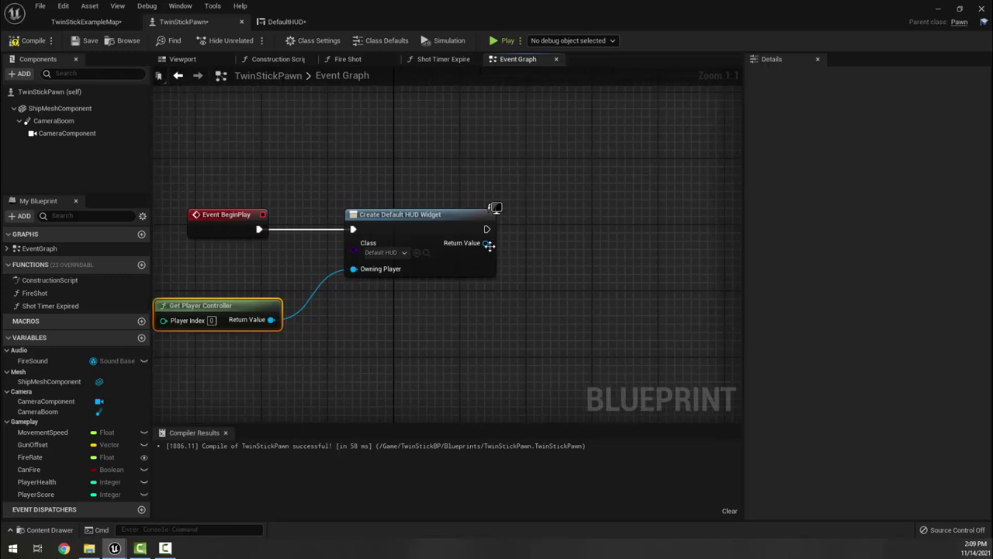
{"action": "left_click_drag", "start_coordinate": [486, 243], "coordinate": [581, 248]}
{"action": "type", "text": "add to viewport"}
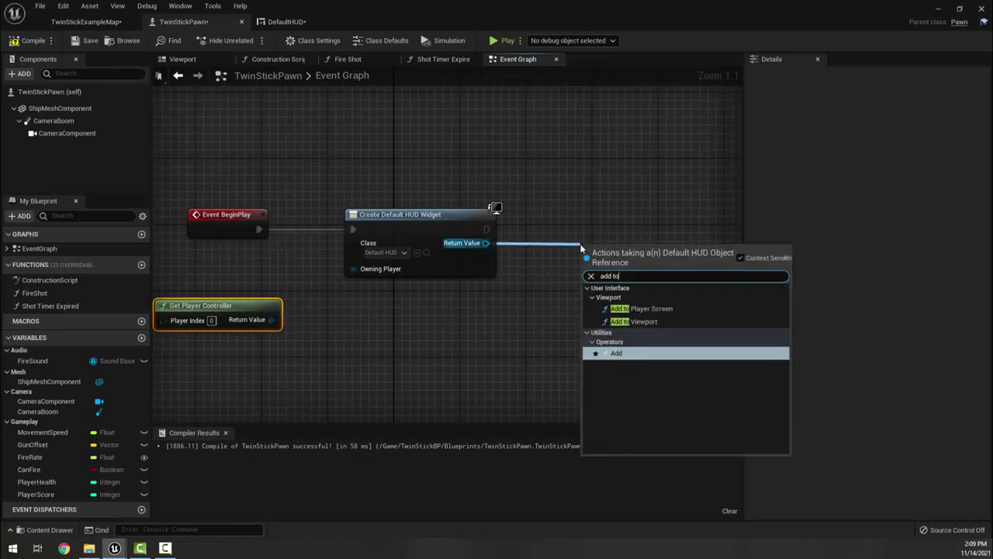
{"action": "key", "text": "Return"}
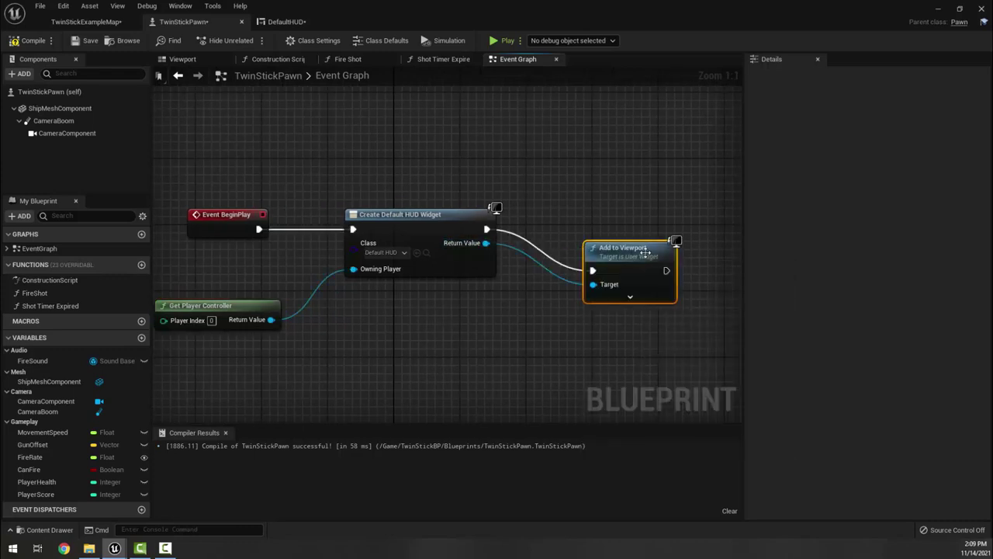
{"action": "left_click_drag", "start_coordinate": [647, 255], "coordinate": [630, 214]}
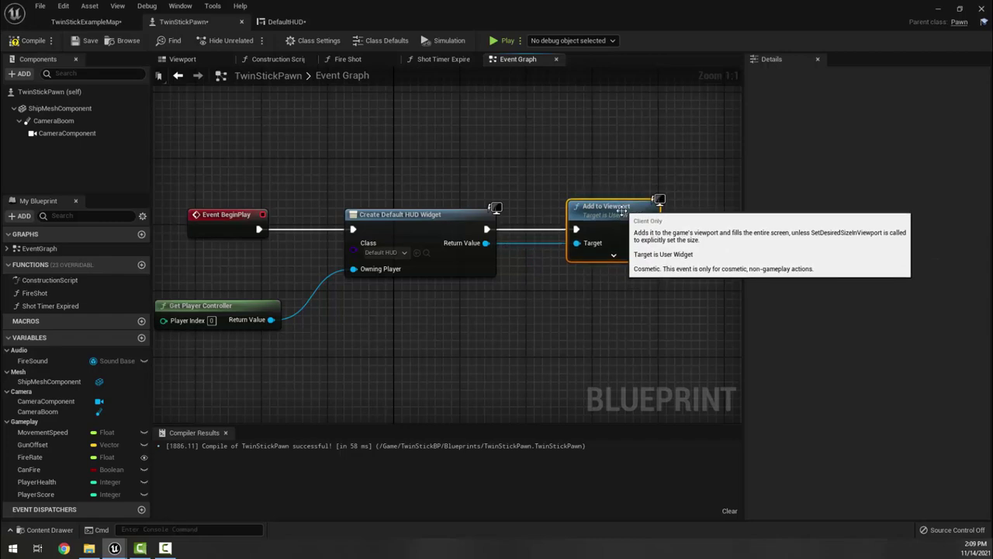
{"action": "scroll", "coordinate": [302, 265], "scroll_direction": "down", "scroll_amount": 9}
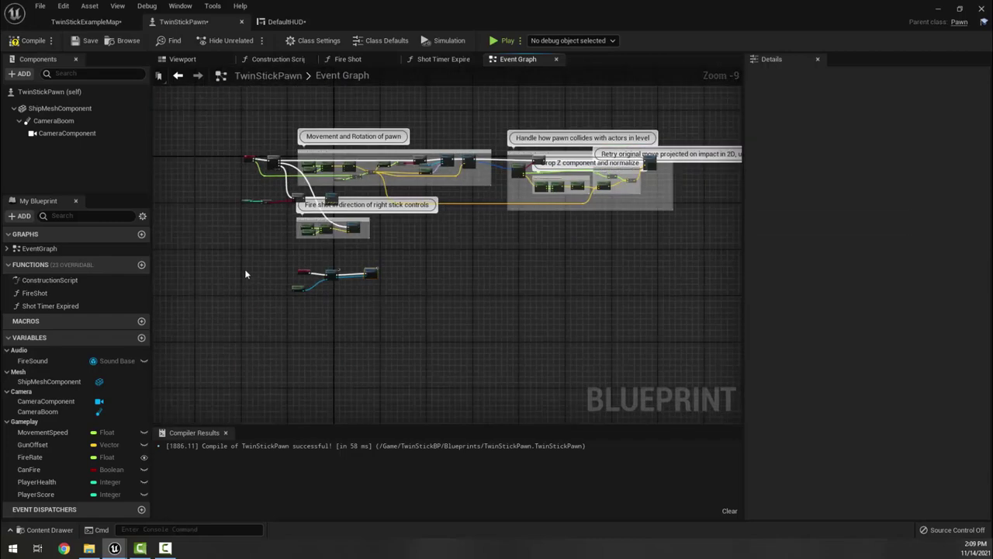
Wrap the four BeginPlay HUD nodes in a comment box.
{"action": "scroll", "coordinate": [273, 276], "scroll_direction": "up", "scroll_amount": 7}
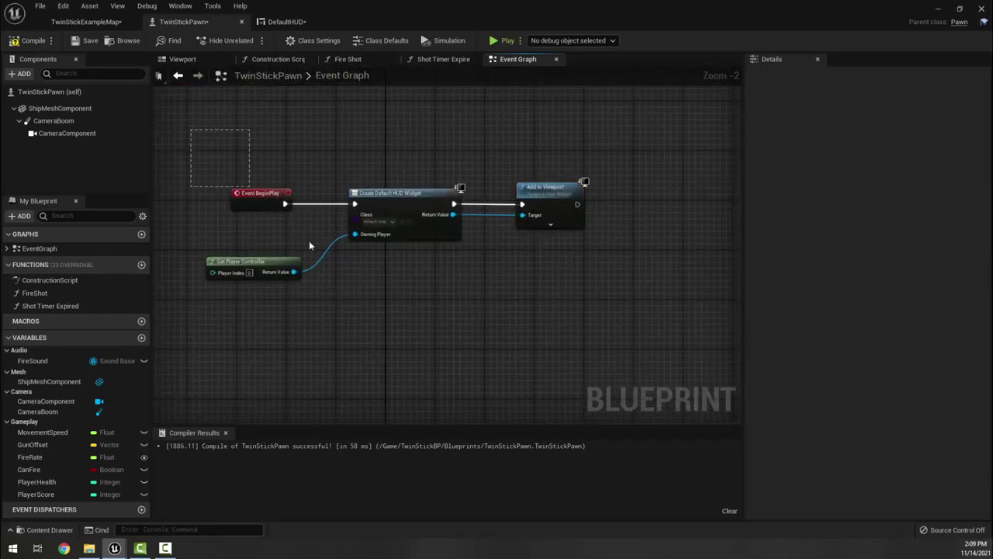
{"action": "left_click_drag", "start_coordinate": [341, 260], "coordinate": [660, 341]}
{"action": "right_click", "coordinate": [410, 206]}
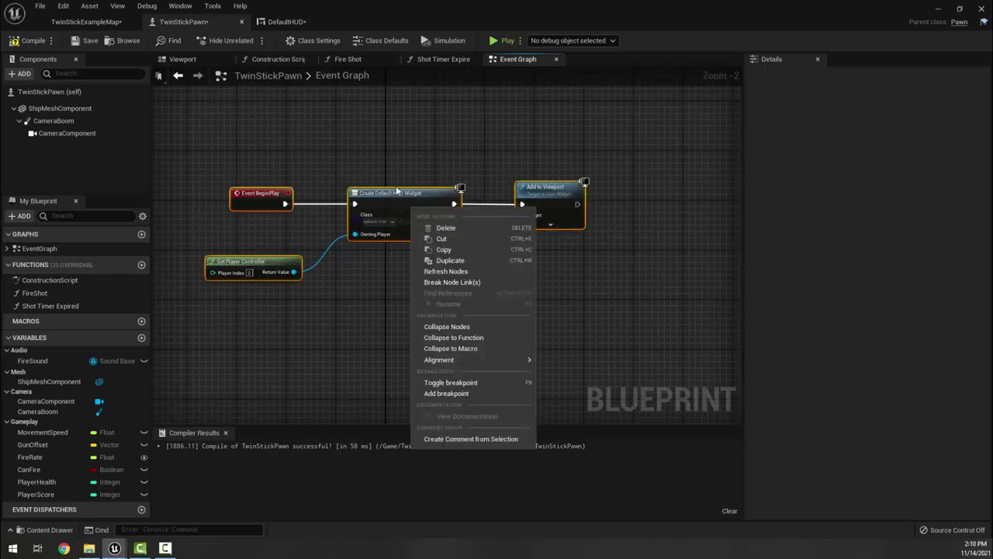
{"action": "left_click", "coordinate": [472, 438]}
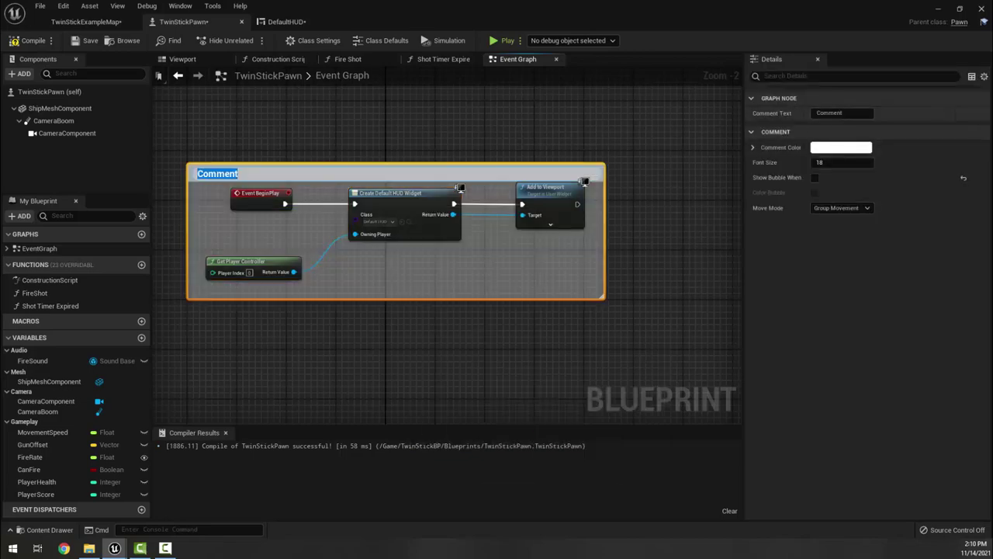
Title the comment 'Default HUD Setup' and compile the TwinStickPawn blueprint.
{"action": "left_click", "coordinate": [842, 113]}
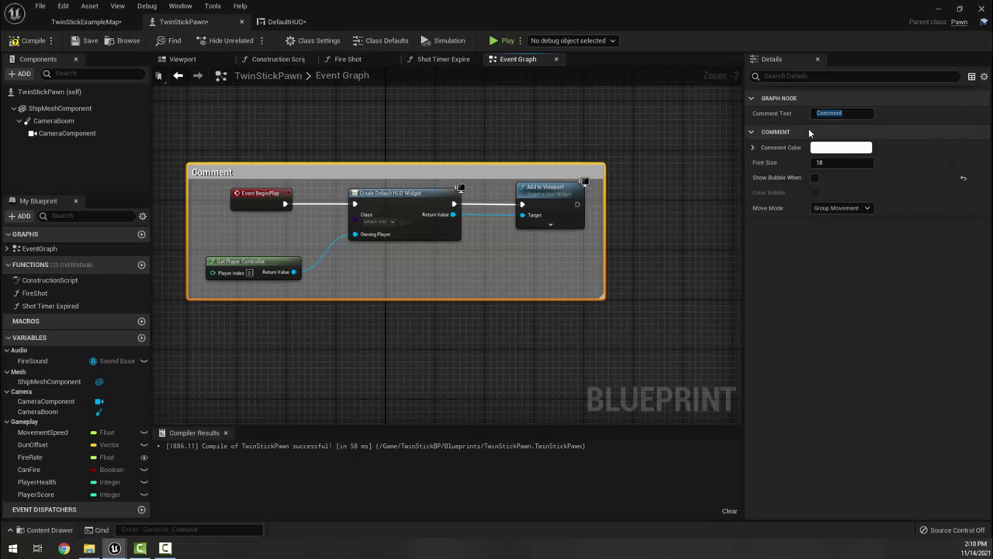
{"action": "left_click", "coordinate": [841, 114]}
{"action": "key", "text": "ctrl+a"}
{"action": "type", "text": "Def"}
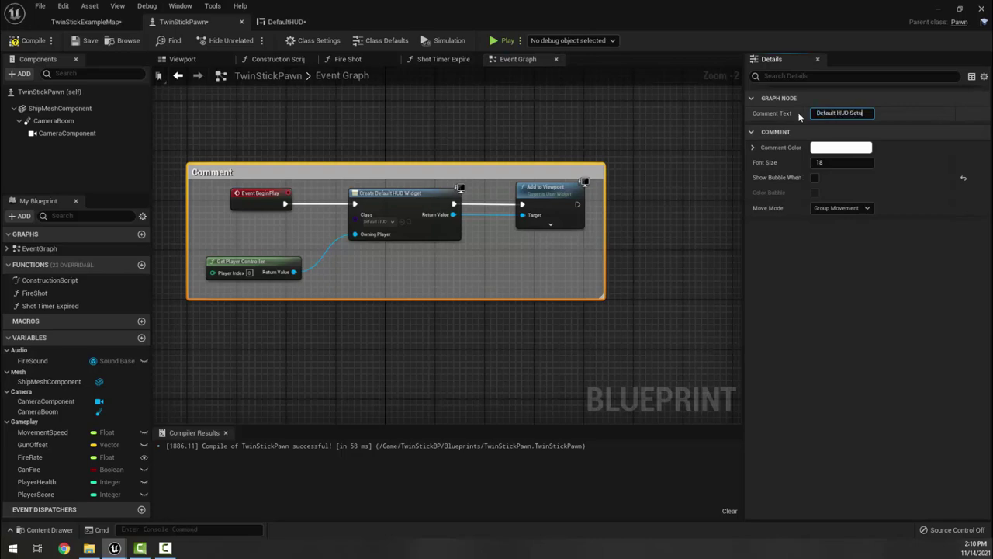
{"action": "key", "text": "Return"}
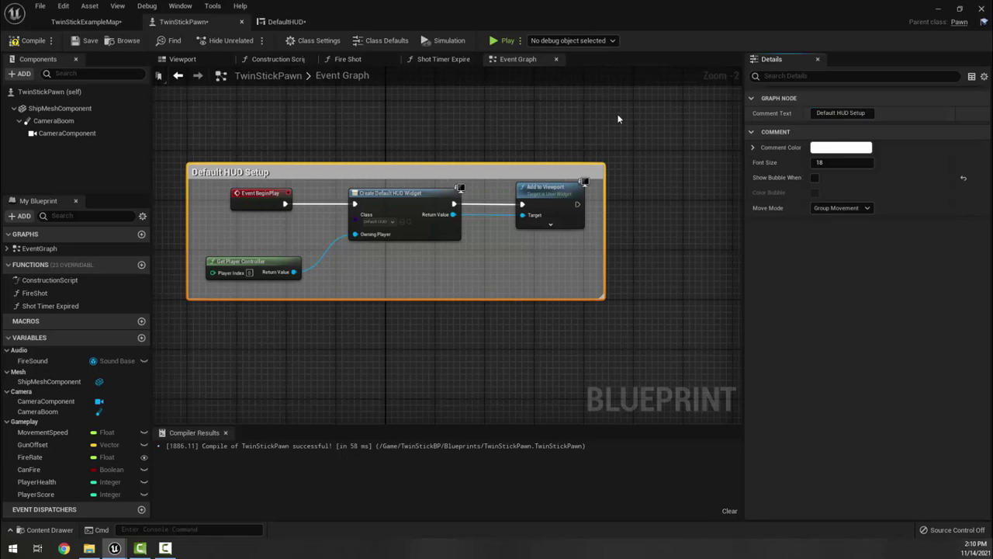
{"action": "scroll", "coordinate": [315, 375], "scroll_direction": "down", "scroll_amount": 3}
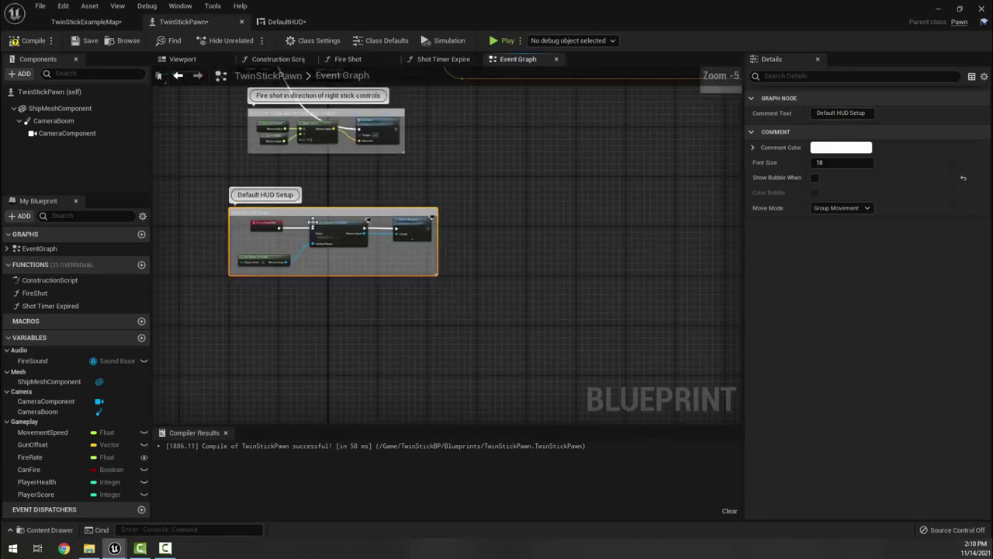
{"action": "right_click_drag", "start_coordinate": [315, 341], "coordinate": [313, 410]}
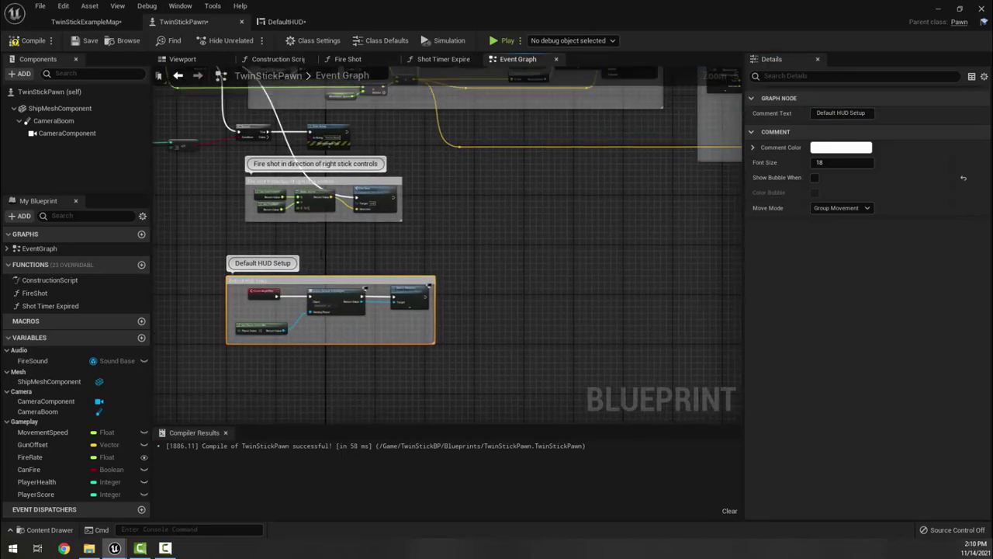
{"action": "left_click", "coordinate": [31, 40]}
Go to the TwinStickExampleMap level and start a Play-in-Editor session.
{"action": "left_click", "coordinate": [281, 23]}
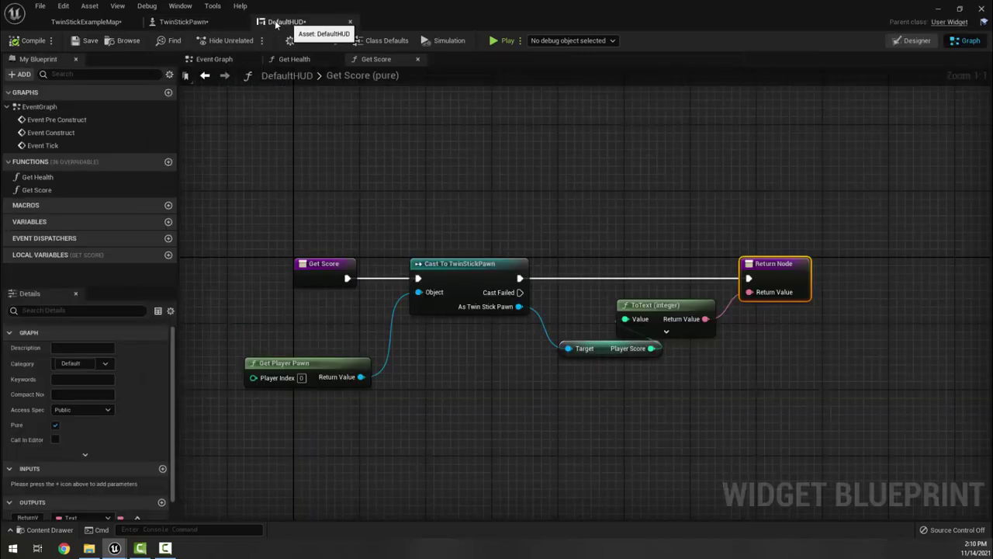
{"action": "left_click", "coordinate": [82, 23]}
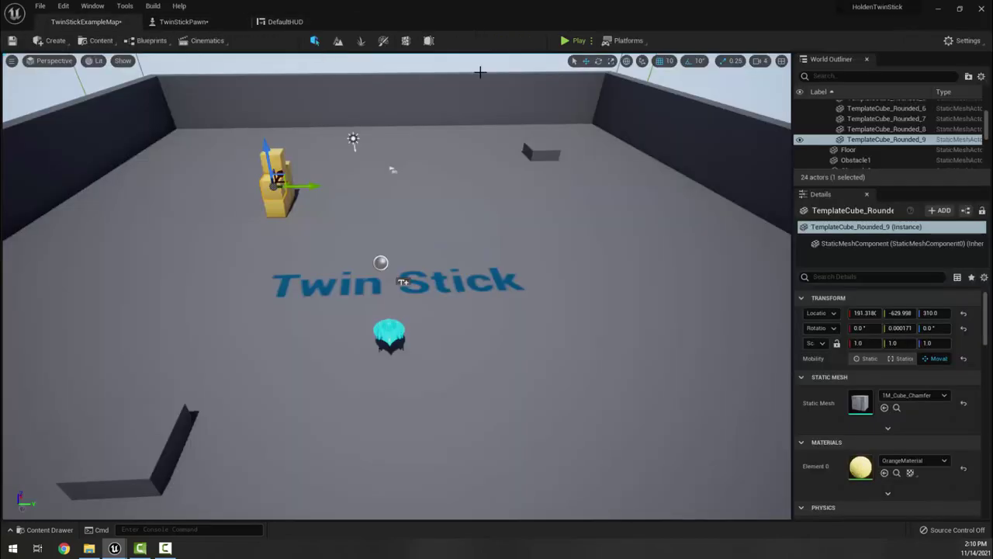
{"action": "left_click", "coordinate": [575, 40]}
{"action": "left_click", "coordinate": [508, 208]}
Fly the ship around with WASD, checking the HUD shows HEALTH 100 and SCORE 0, then stop the session with Esc.
{"action": "key", "text": "d"}
{"action": "key", "text": "w"}
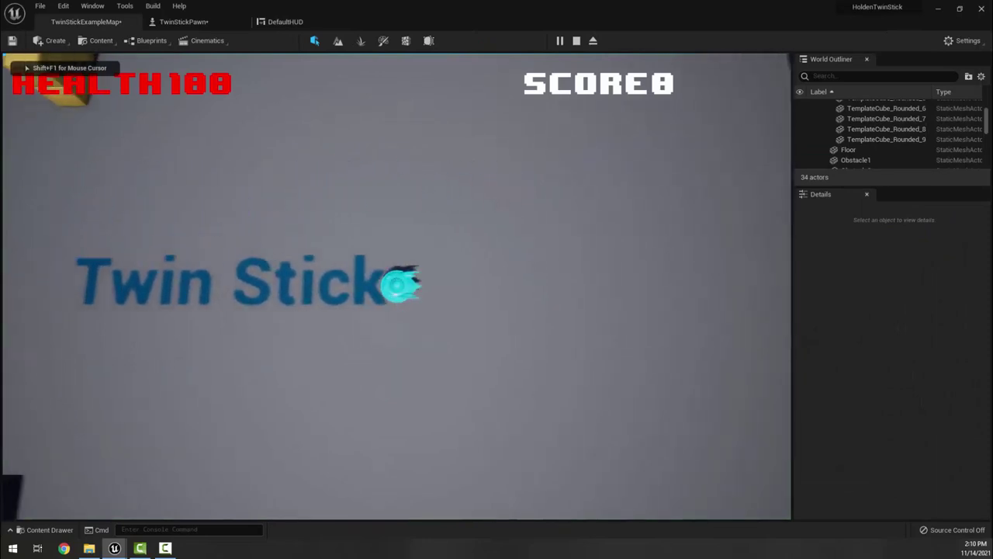
{"action": "key", "text": "a"}
{"action": "key", "text": "s"}
{"action": "key", "text": "d"}
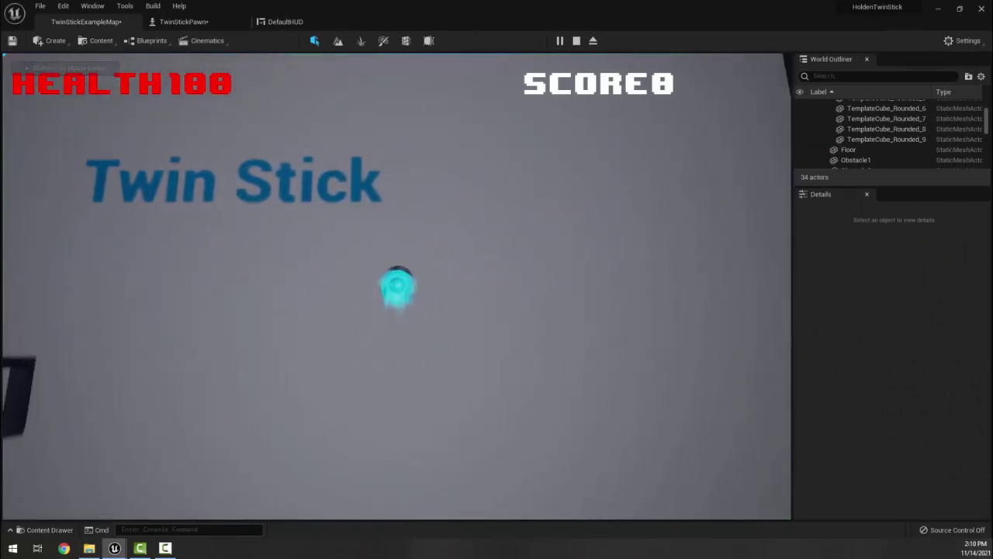
{"action": "key", "text": "w"}
{"action": "key", "text": "s"}
{"action": "key", "text": "a"}
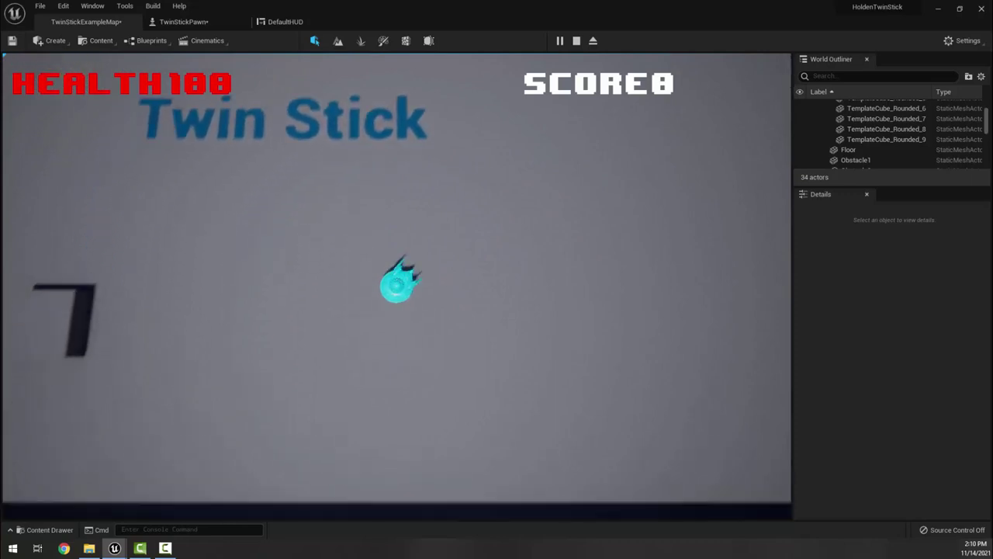
{"action": "key", "text": "w"}
{"action": "key", "text": "d"}
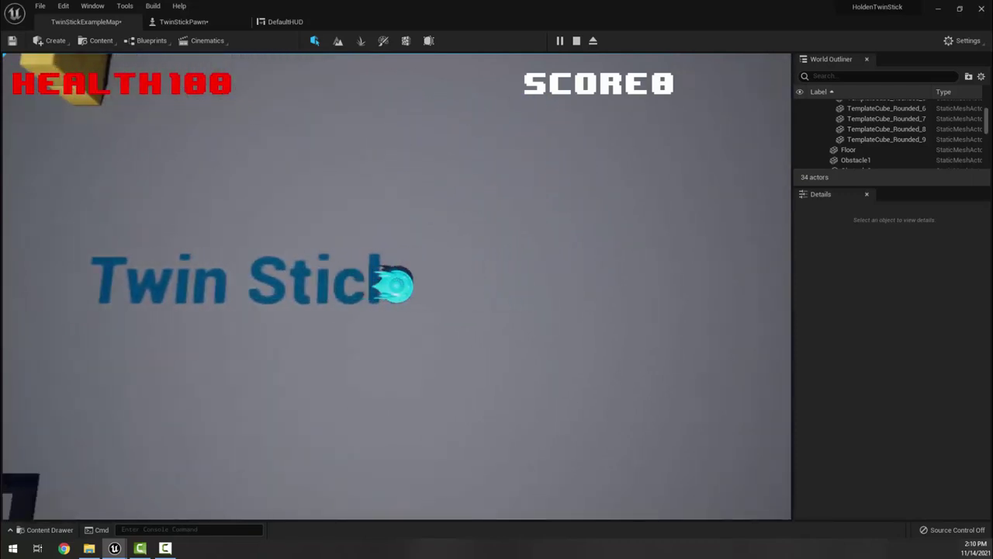
{"action": "key", "text": "a"}
{"action": "key", "text": "w"}
{"action": "key", "text": "d"}
{"action": "key", "text": "w"}
{"action": "key", "text": "a"}
{"action": "key", "text": "s"}
{"action": "key", "text": "d"}
{"action": "key", "text": "d"}
{"action": "key", "text": "w"}
{"action": "key", "text": "a"}
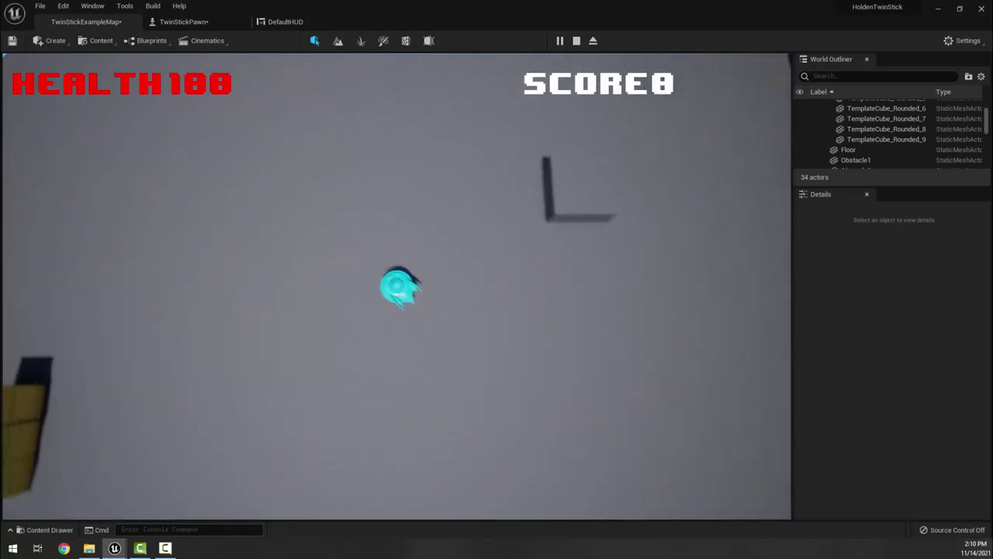
{"action": "key", "text": "s"}
{"action": "key", "text": "d"}
{"action": "key", "text": "w"}
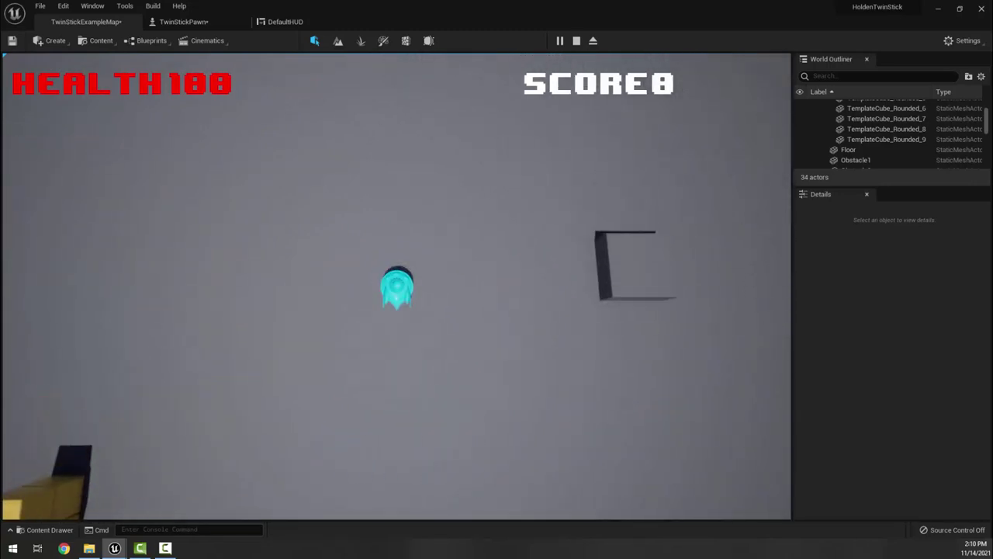
{"action": "key", "text": "Escape"}
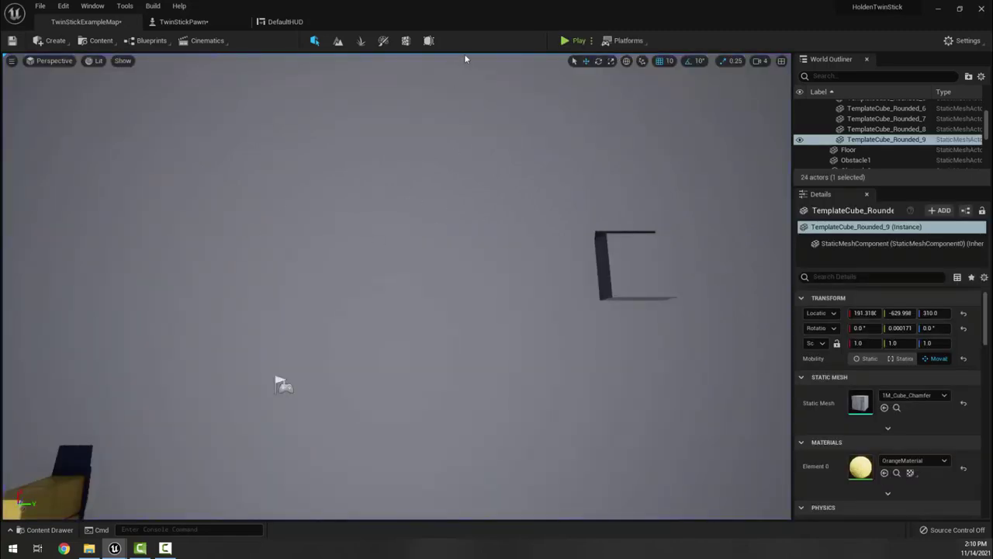